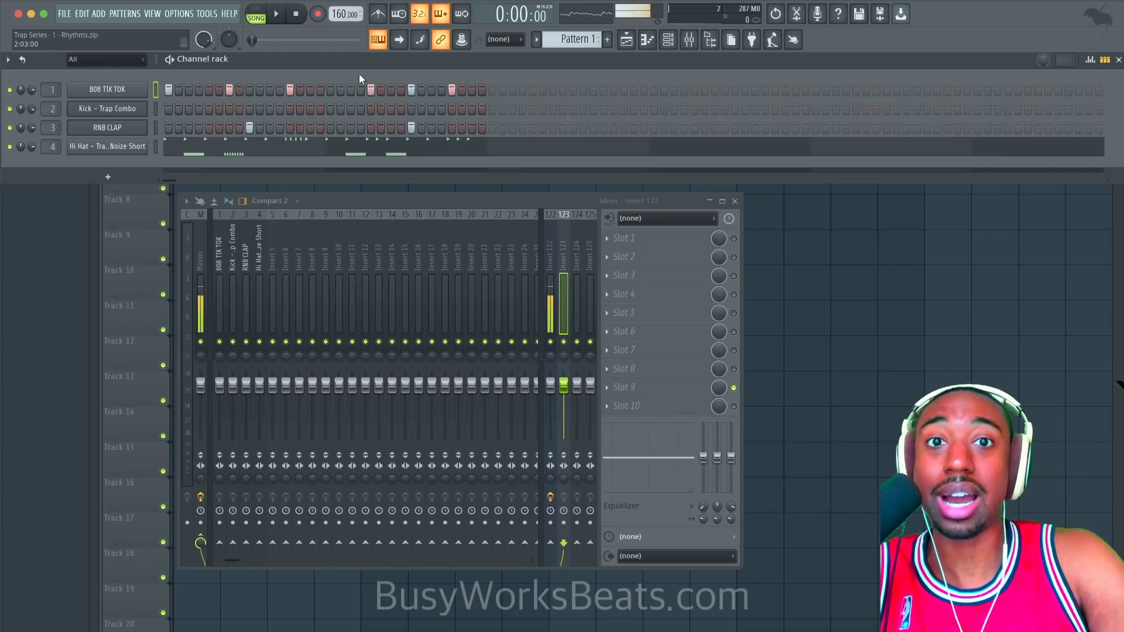
# Cut all notes from the Hi Hat - Trap Closed Noize Short channel in Pattern 1.
pyautogui.click(149, 147)
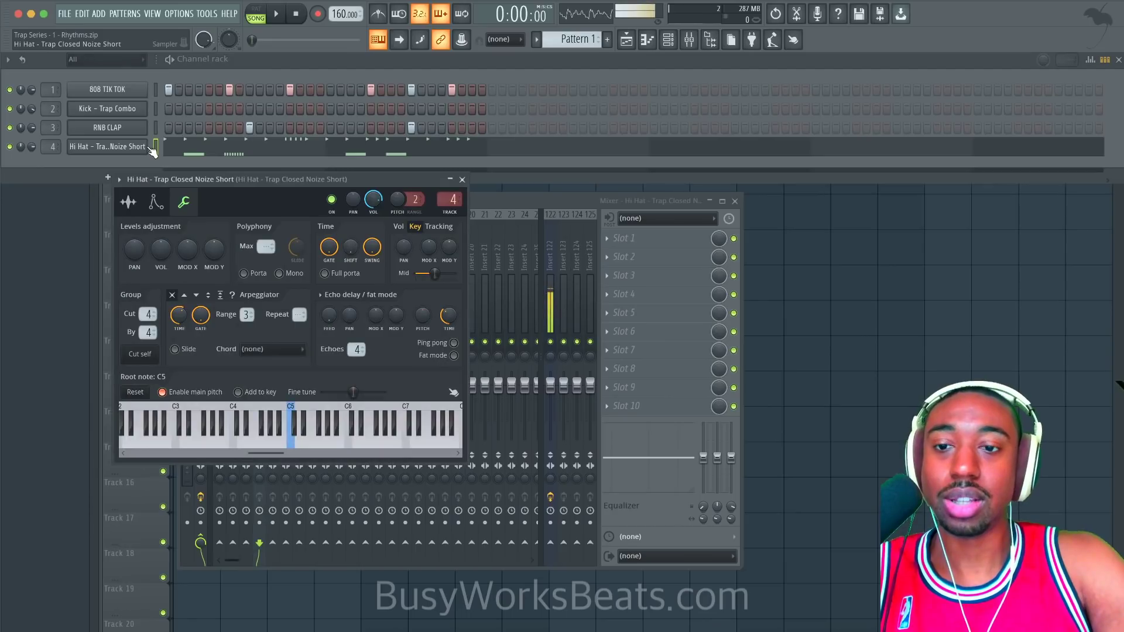
pyautogui.click(156, 147)
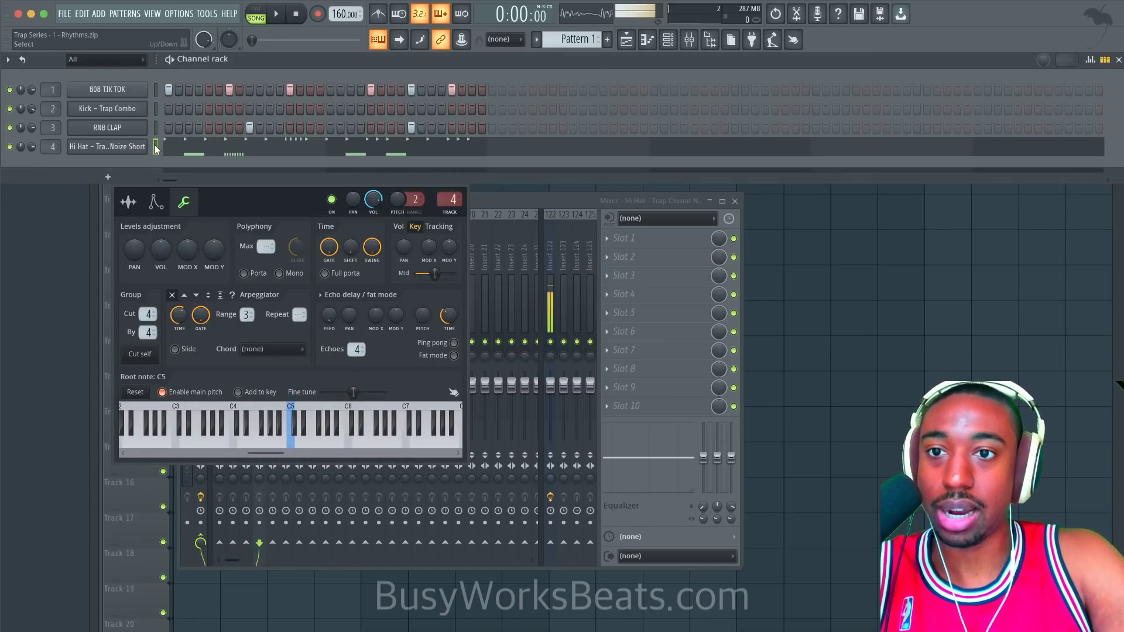
pyautogui.press('super+x')
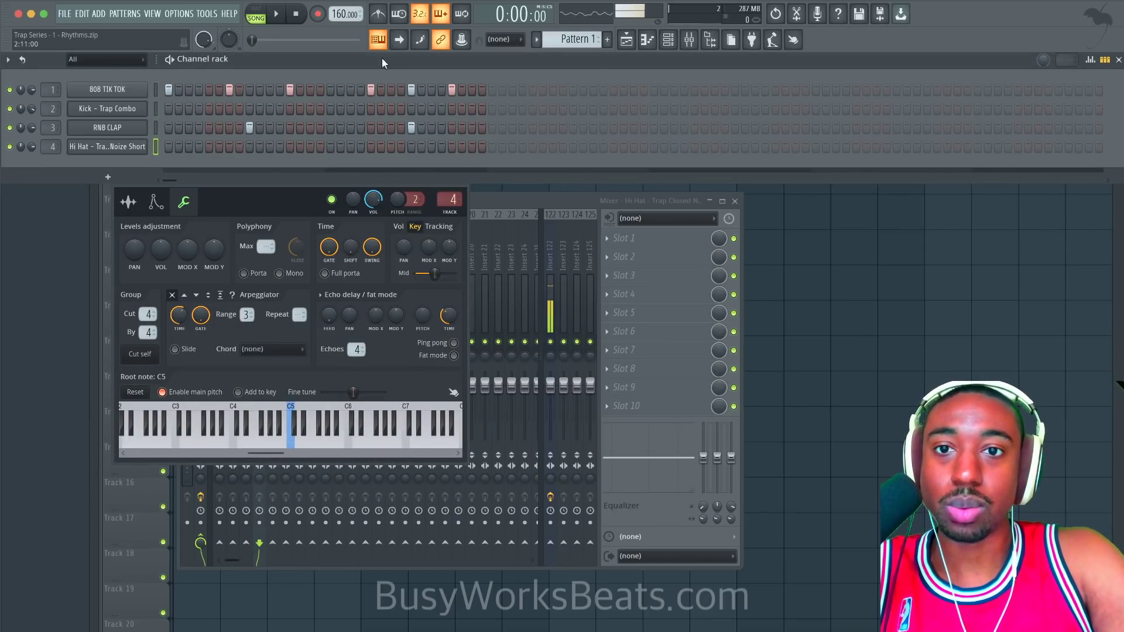
# Clear the clips on Track 1 of the playlist and move the Pattern 1 clip from Track 5 to the start of Track 1.
pyautogui.press('F5')
pyautogui.click(195, 111)
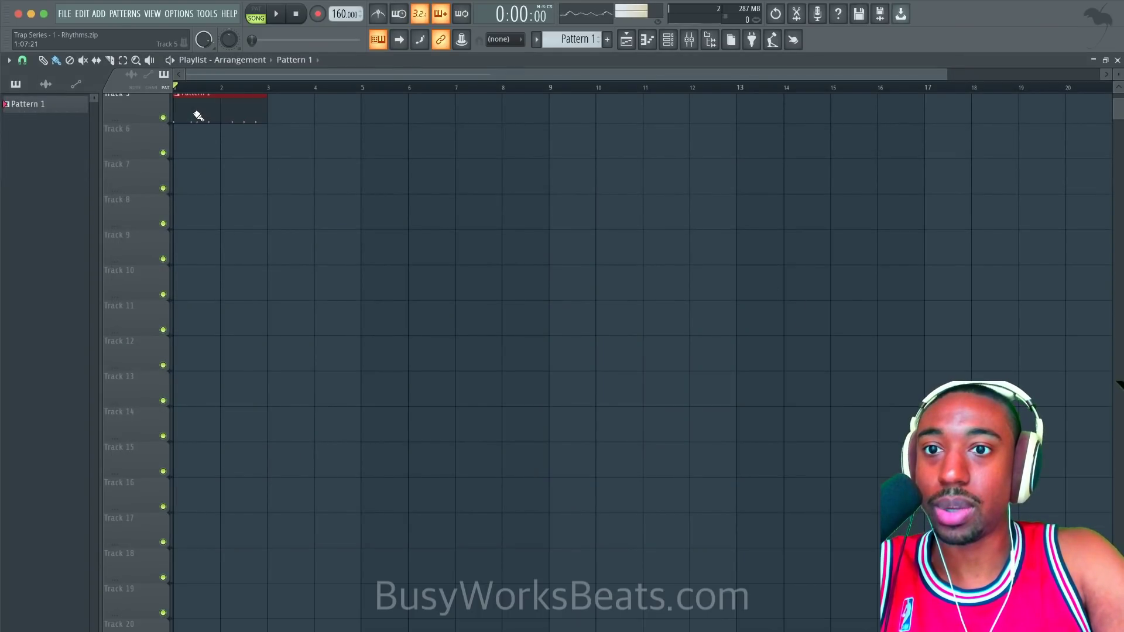
pyautogui.scroll(4, 431, 100)
pyautogui.rightClick(215, 104)
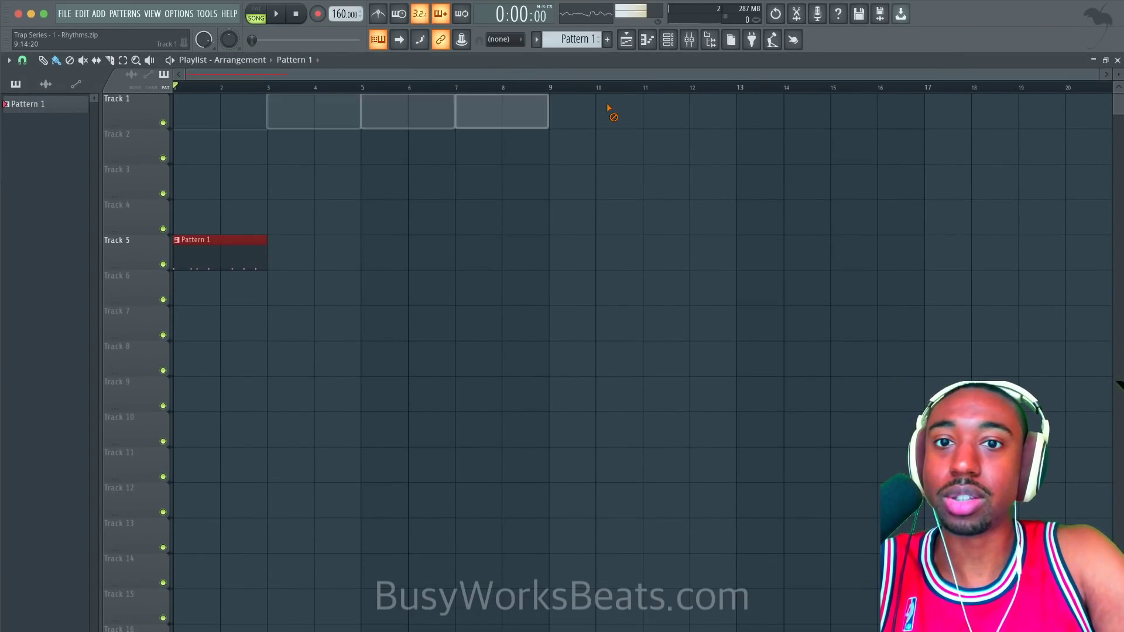
pyautogui.moveTo(218, 258); pyautogui.dragTo(219, 99)
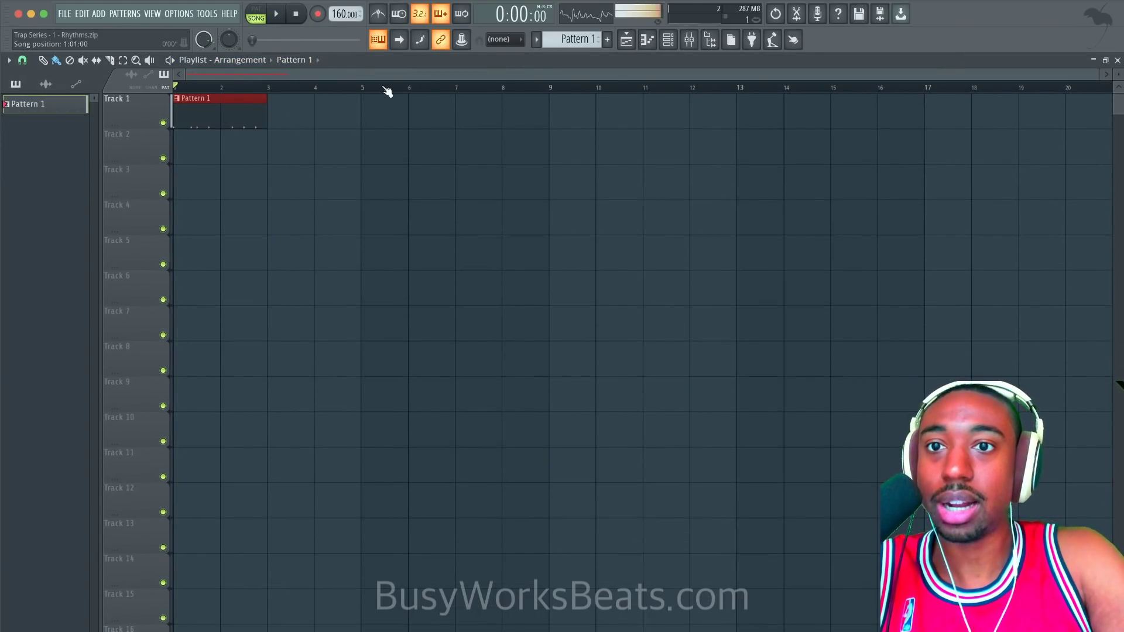
pyautogui.press('space')
pyautogui.press('space')
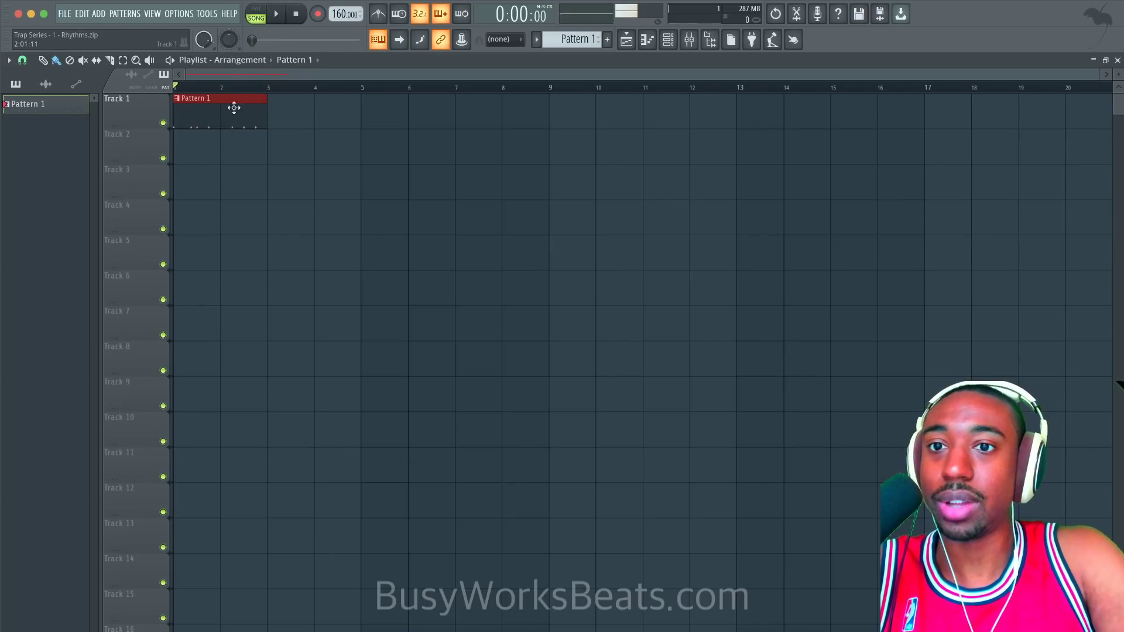
# Duplicate the Pattern 1 clip to bar 3 on Track 1 and make the copy unique.
pyautogui.moveTo(221, 105); pyautogui.dragTo(296, 105)
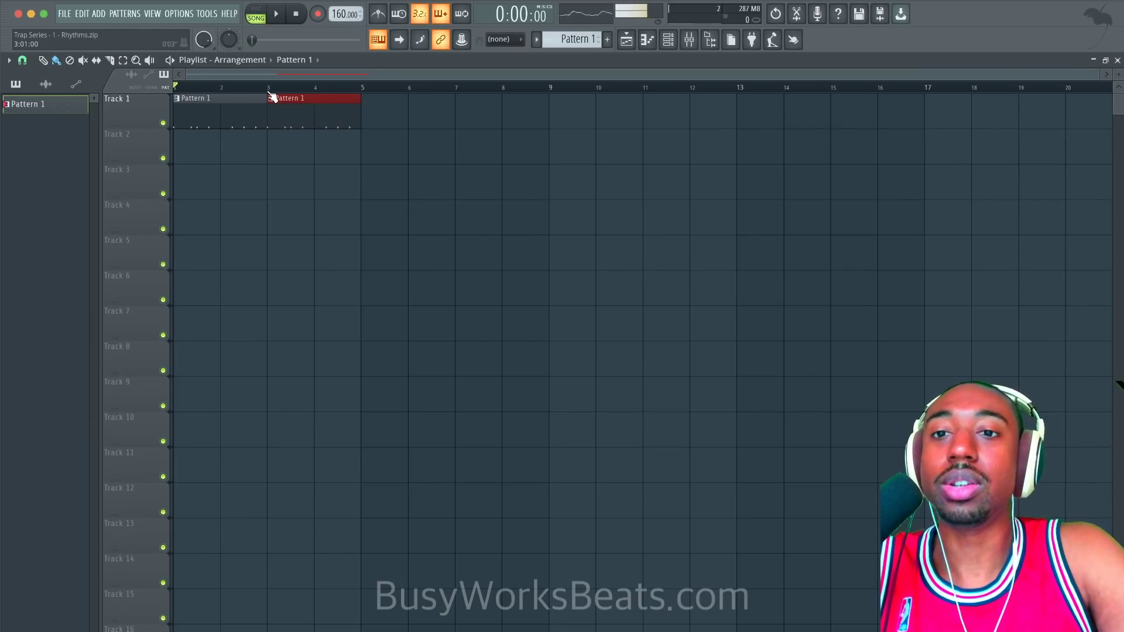
pyautogui.click(271, 99)
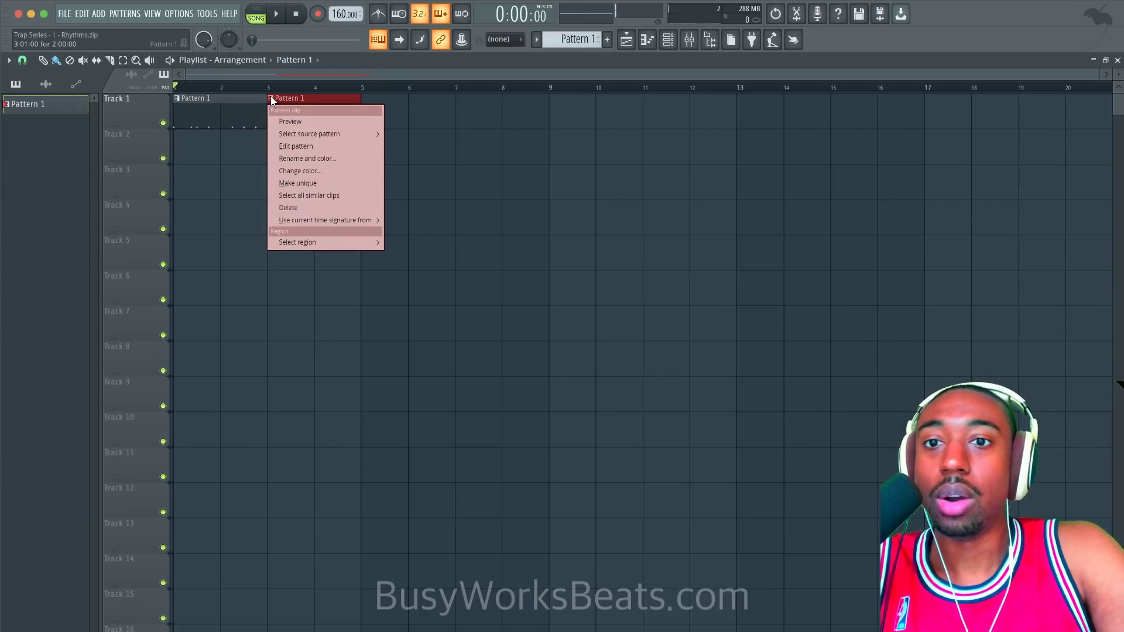
pyautogui.click(233, 169)
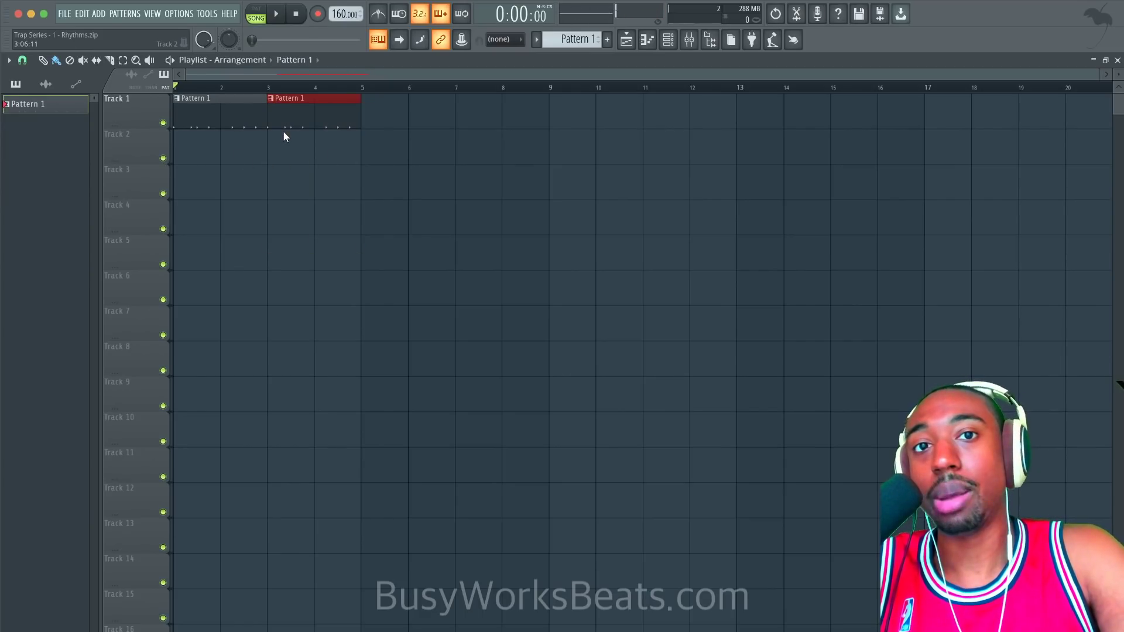
pyautogui.click(270, 99)
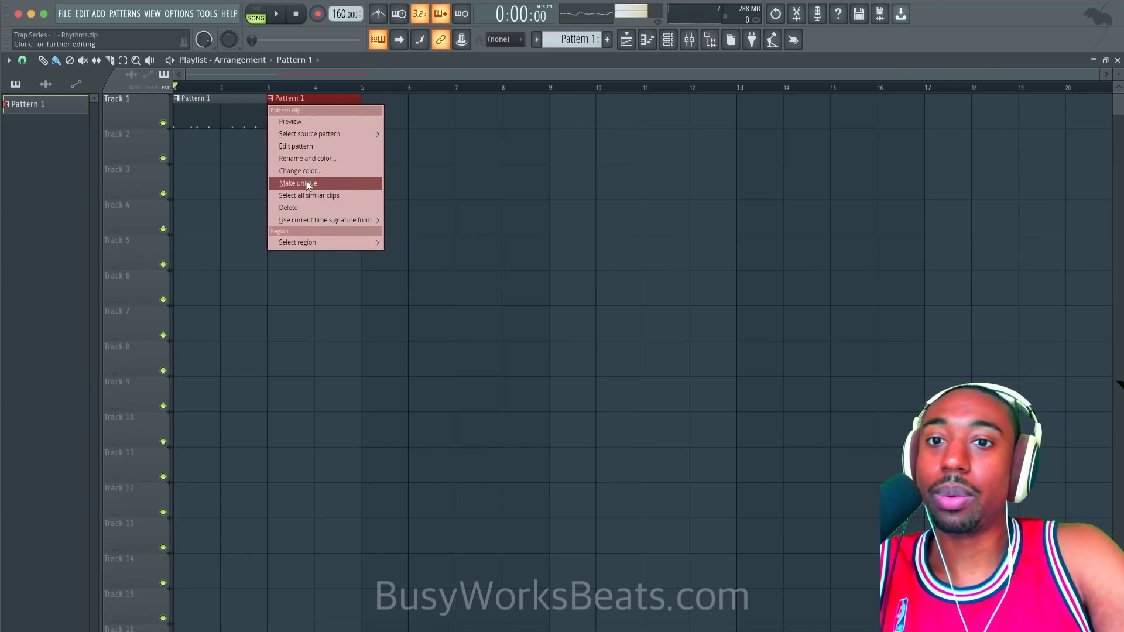
pyautogui.click(307, 182)
# In Pattern 2, add 808 TIK TOK hits on steps 19 and 27 and remove the hits on steps 25 and 29 during playback.
pyautogui.doubleClick(296, 108)
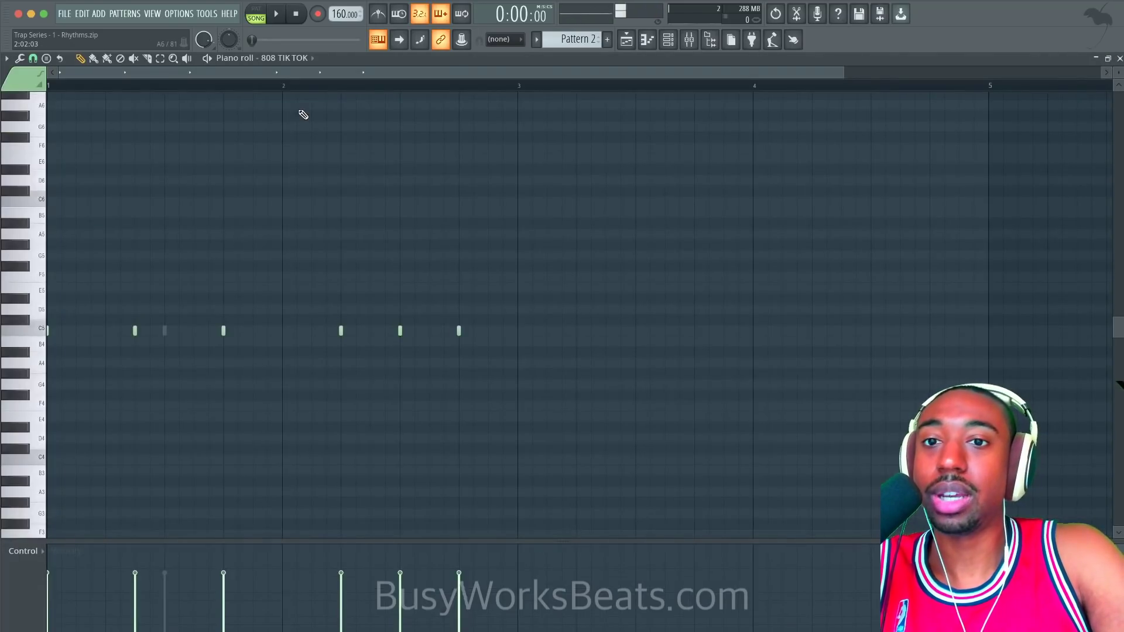
pyautogui.click(1119, 59)
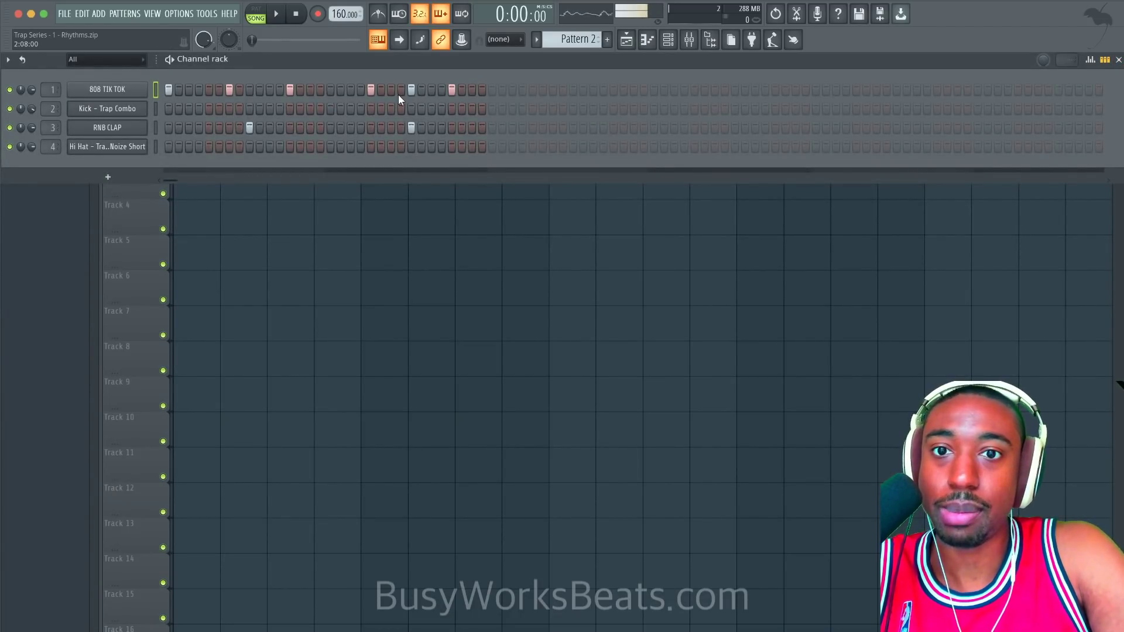
pyautogui.press('space')
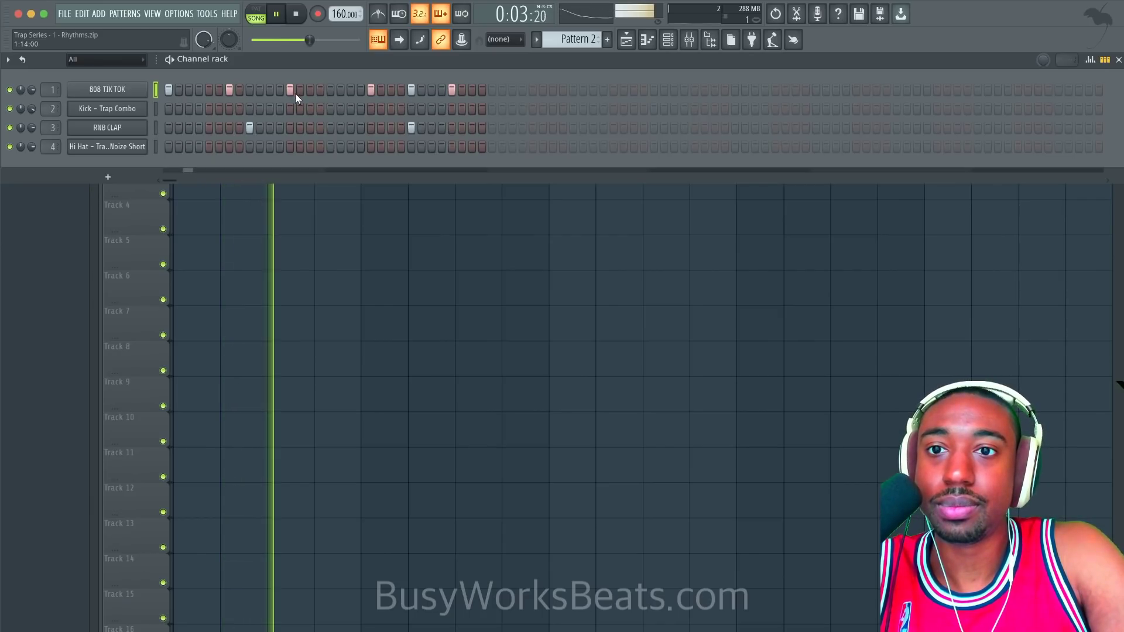
pyautogui.click(350, 90)
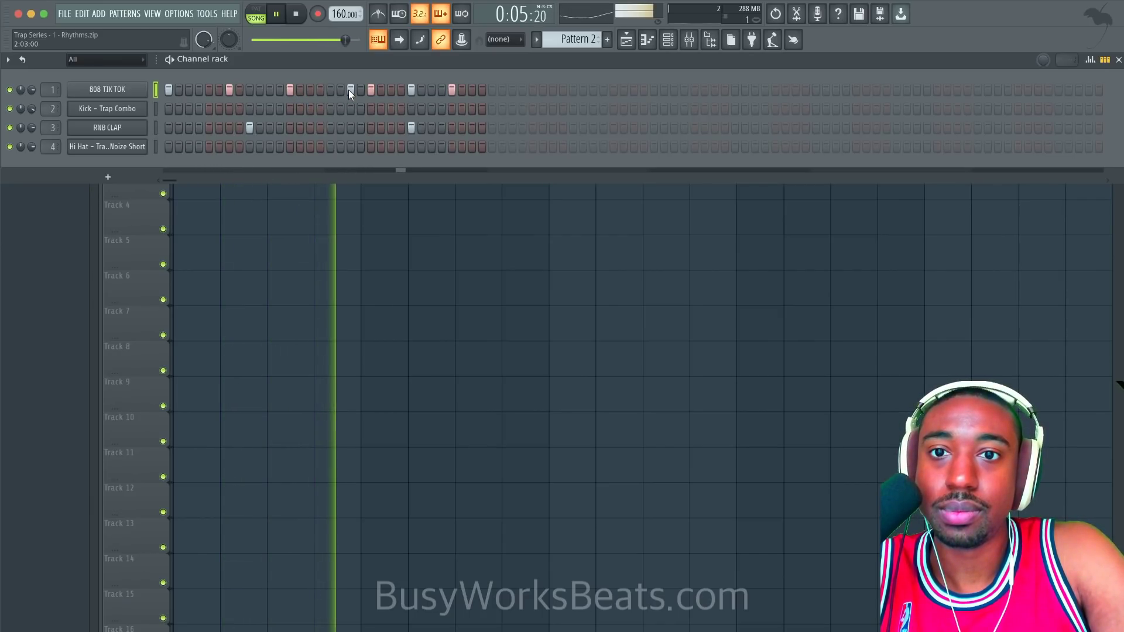
pyautogui.rightClick(411, 90)
pyautogui.click(431, 90)
pyautogui.rightClick(448, 91)
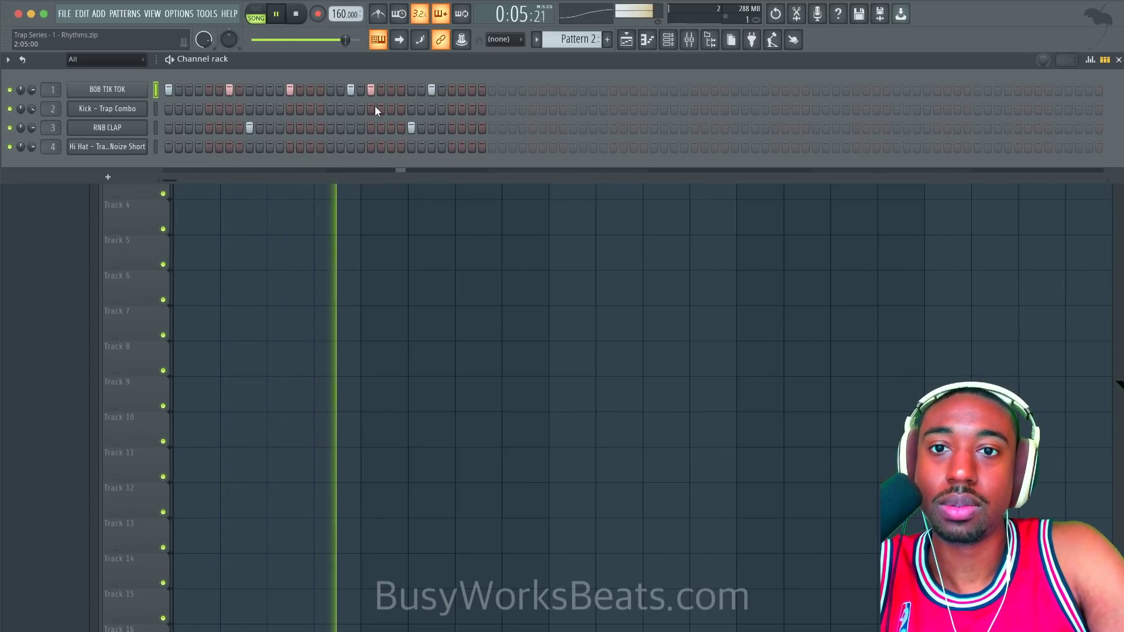
pyautogui.click(293, 233)
pyautogui.press('space')
# Swap the two clips on Track 1 so Pattern 2 starts at bar 1 and Pattern 1 starts at bar 3.
pyautogui.moveTo(294, 111); pyautogui.dragTo(156, 167)
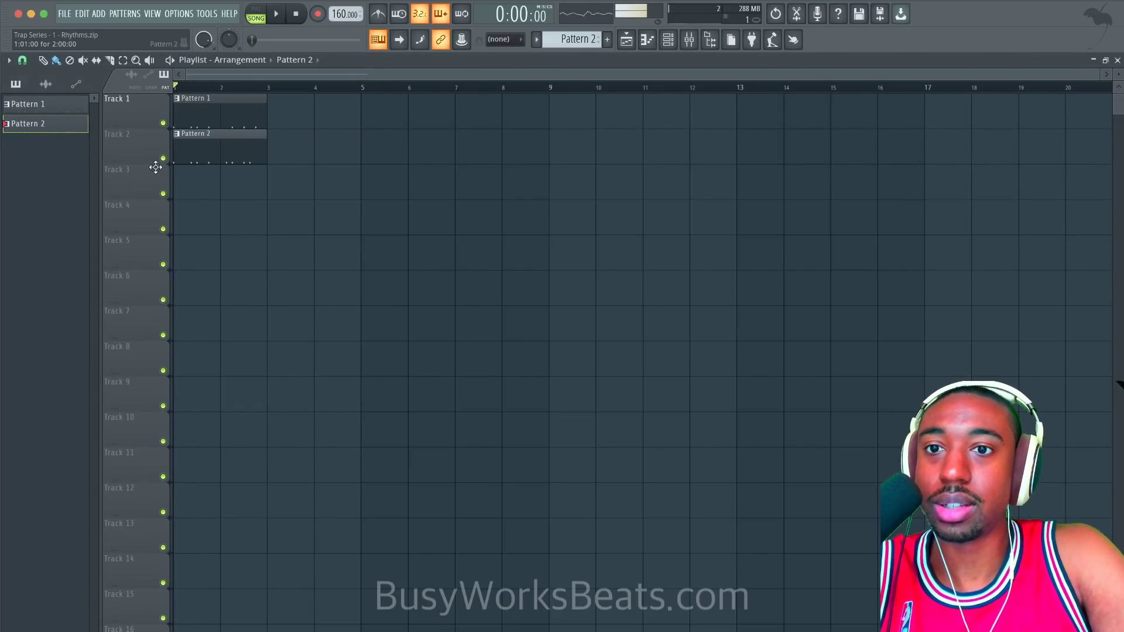
pyautogui.moveTo(226, 97); pyautogui.dragTo(308, 100)
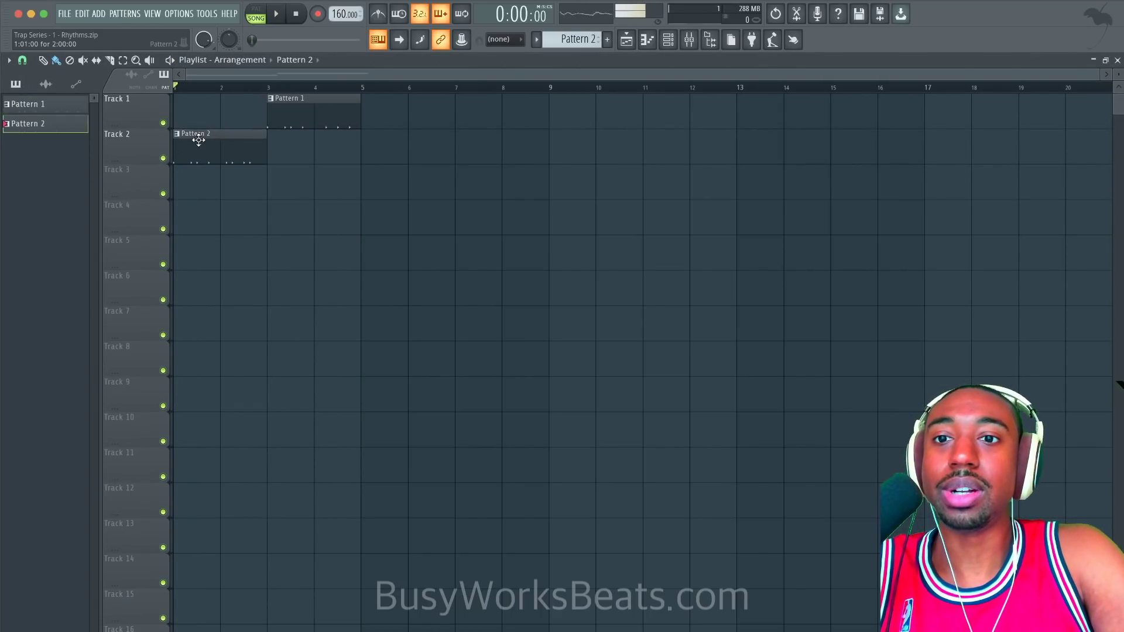
pyautogui.moveTo(198, 140); pyautogui.dragTo(198, 104)
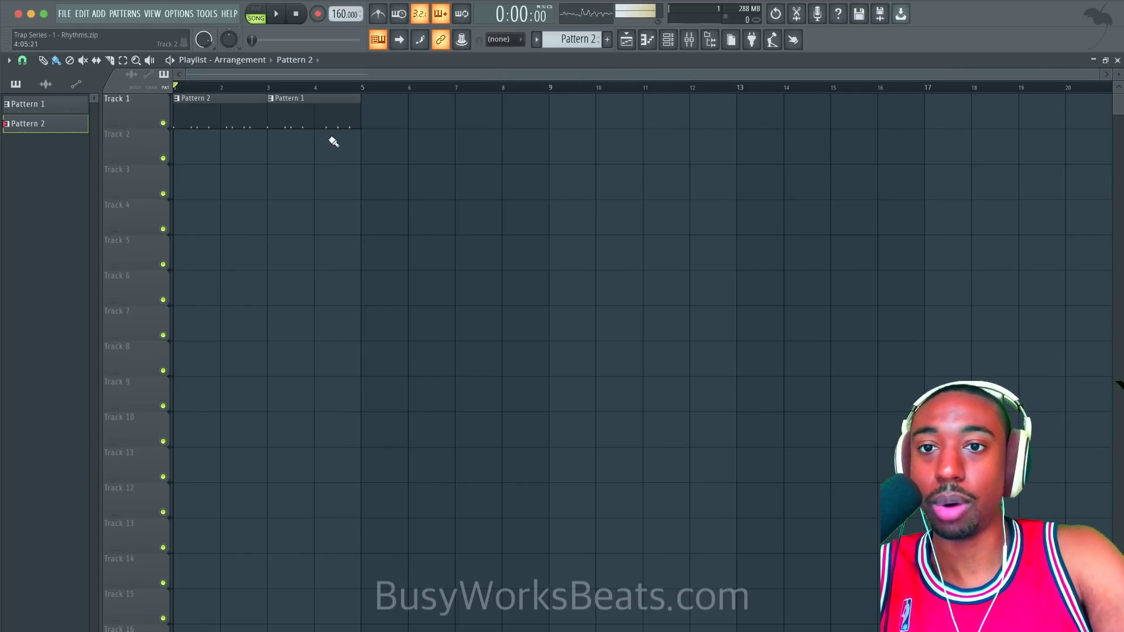
pyautogui.moveTo(350, 163); pyautogui.dragTo(149, 119)
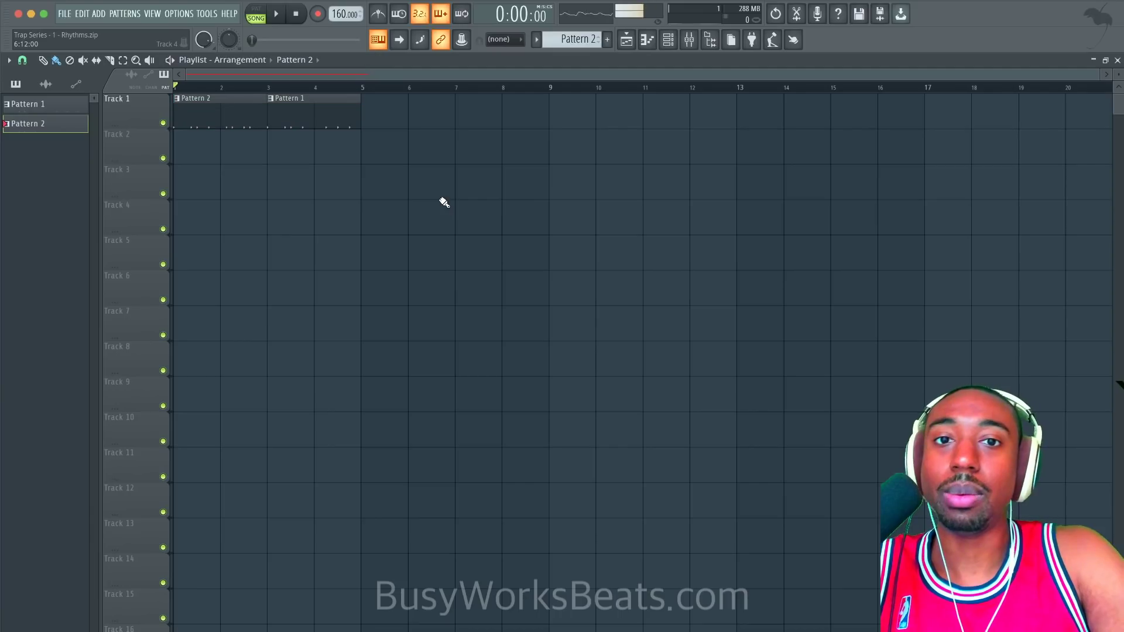
# Create a new empty Pattern 3 and place its clip at the start of Track 2.
pyautogui.click(668, 39)
pyautogui.click(608, 41)
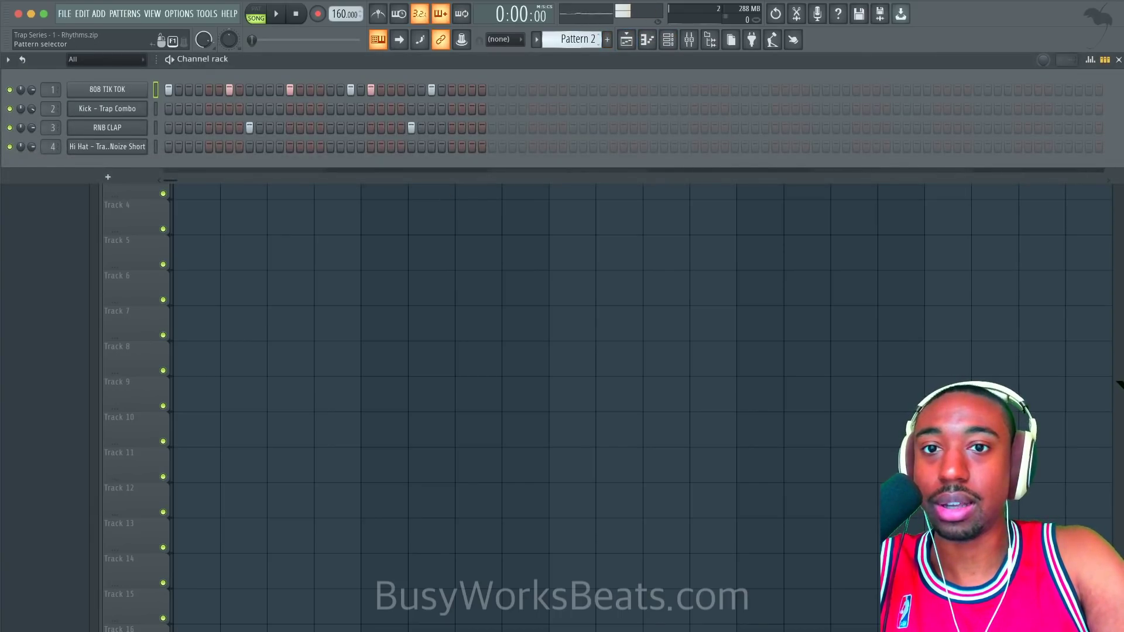
pyautogui.rightClick(499, 206)
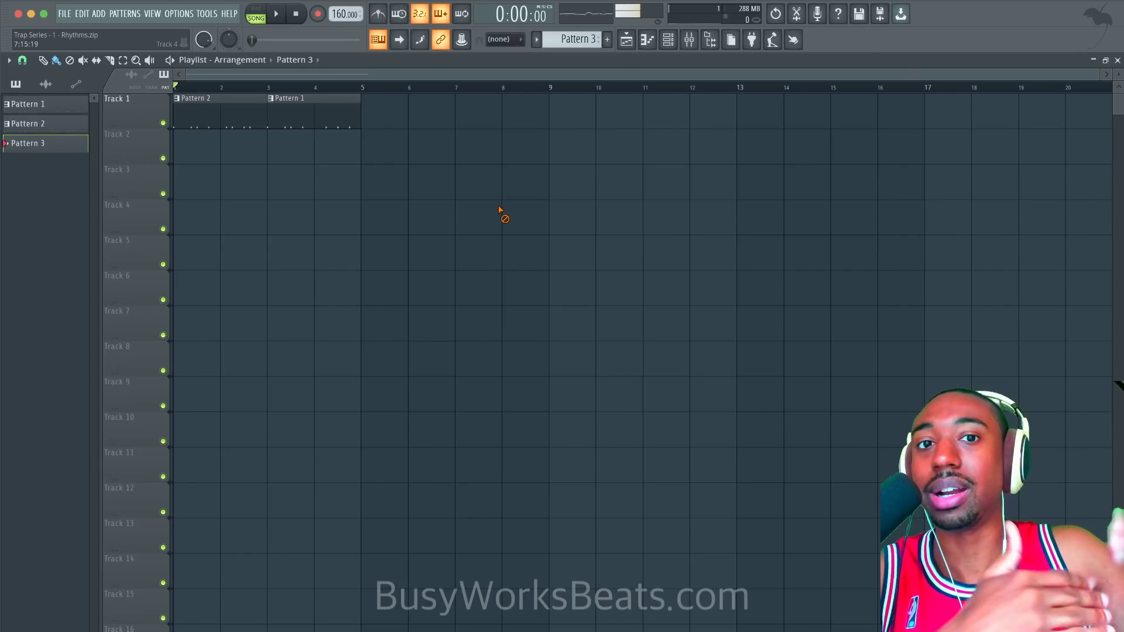
pyautogui.click(668, 44)
pyautogui.click(302, 196)
pyautogui.click(230, 150)
pyautogui.moveTo(256, 156); pyautogui.dragTo(194, 156)
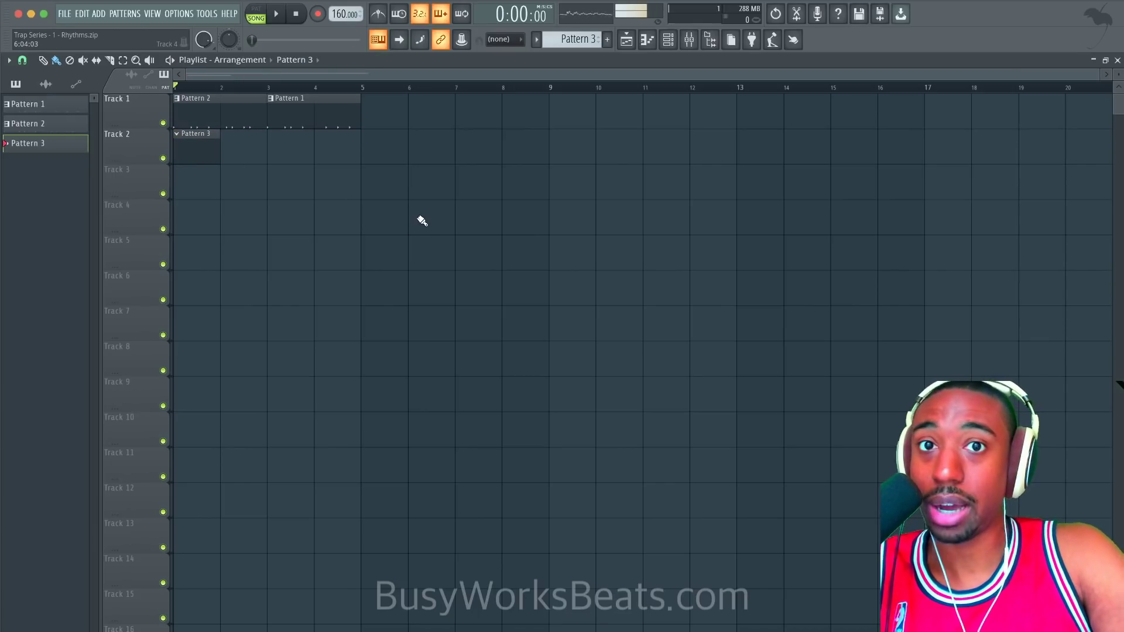
# Extend Pattern 3 to three bars with a hi-hat hit on step 45 and fill the hi-hat channel every 2 steps.
pyautogui.click(668, 39)
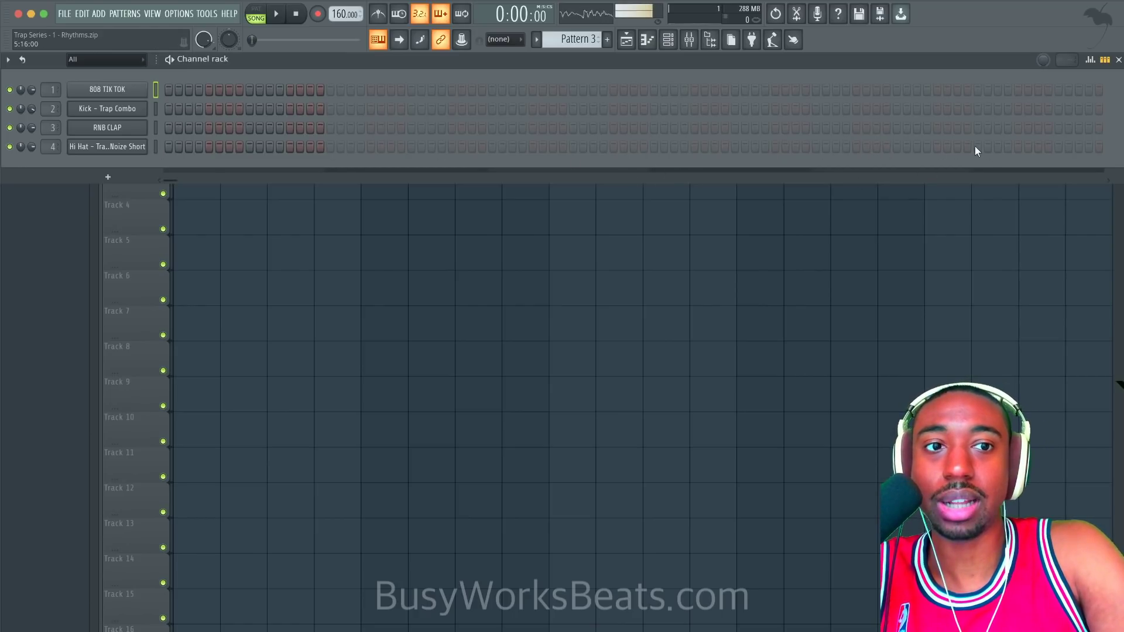
pyautogui.click(612, 147)
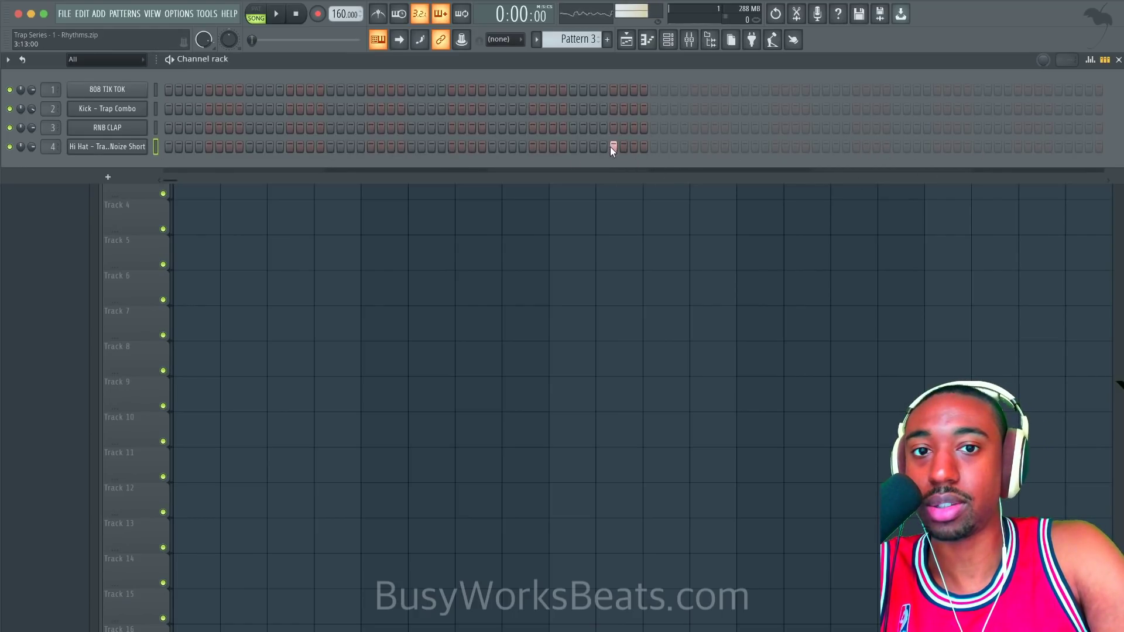
pyautogui.rightClick(126, 148)
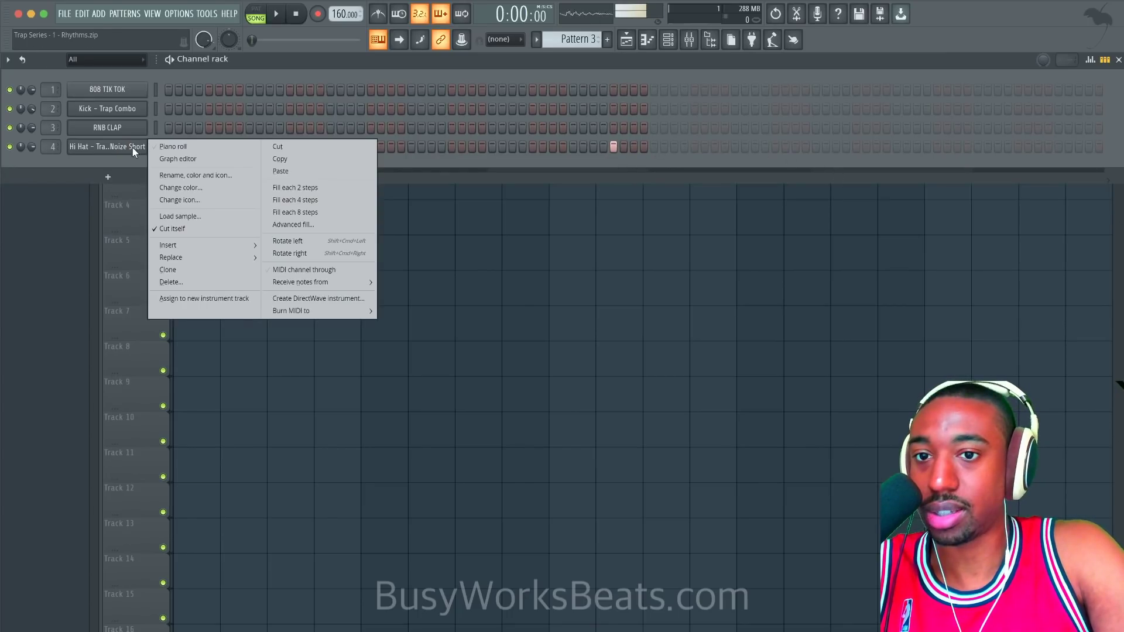
pyautogui.click(289, 188)
pyautogui.press('F6')
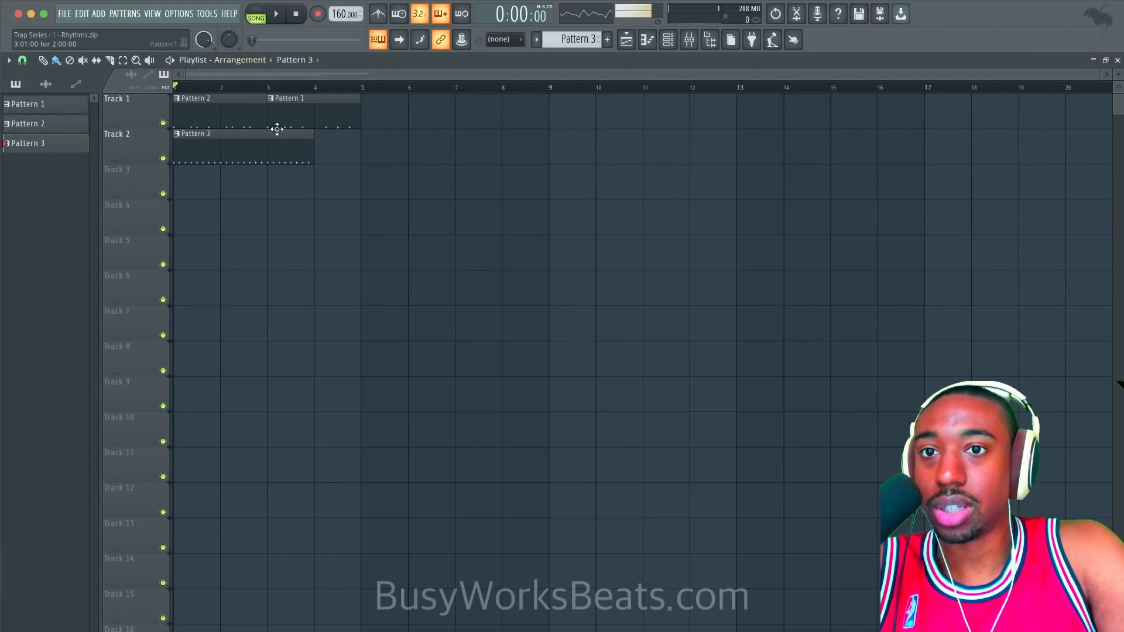
# Add hi-hat hits on every second step from 49 to 63 to extend Pattern 3 to four bars.
pyautogui.click(668, 41)
pyautogui.moveTo(655, 145); pyautogui.dragTo(699, 145)
pyautogui.click(695, 146)
pyautogui.click(716, 145)
pyautogui.click(652, 246)
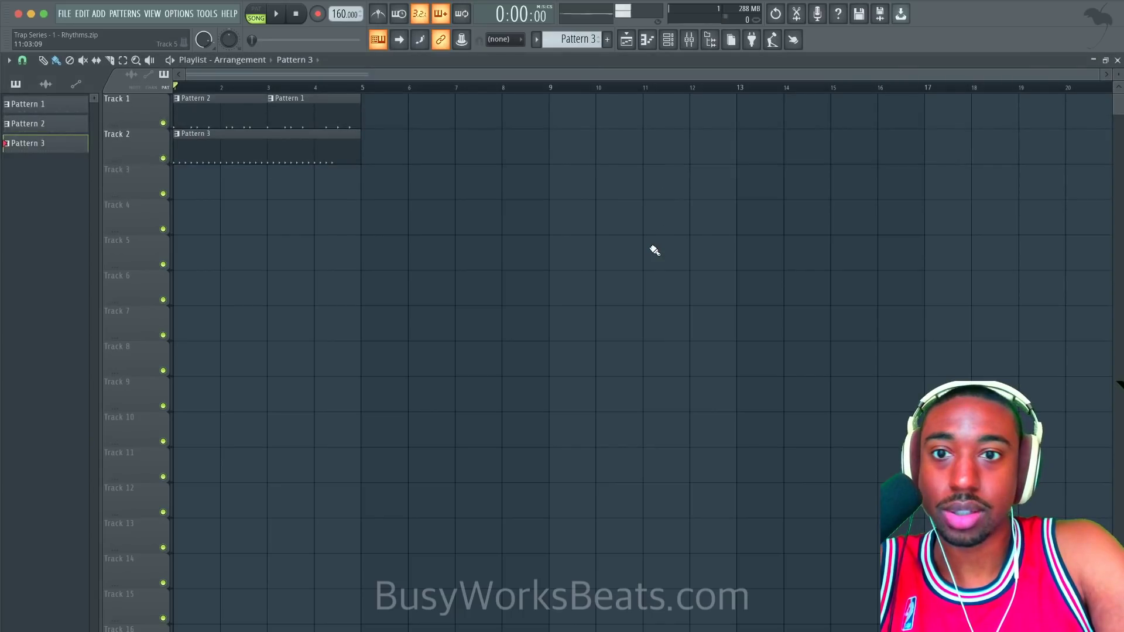
pyautogui.click(668, 40)
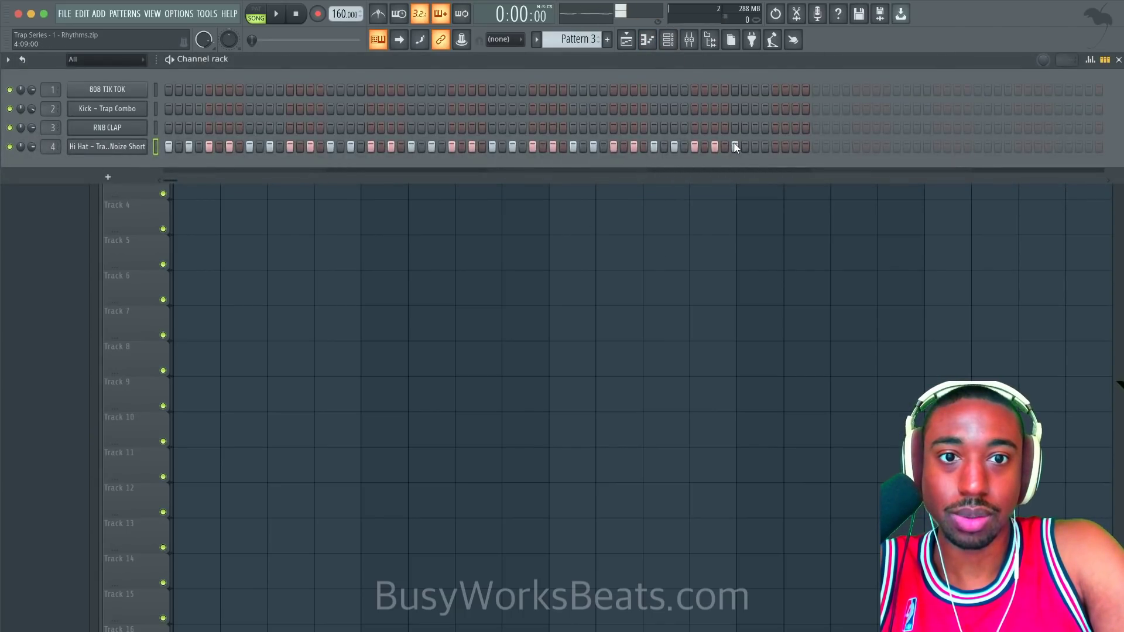
pyautogui.click(775, 146)
pyautogui.click(794, 147)
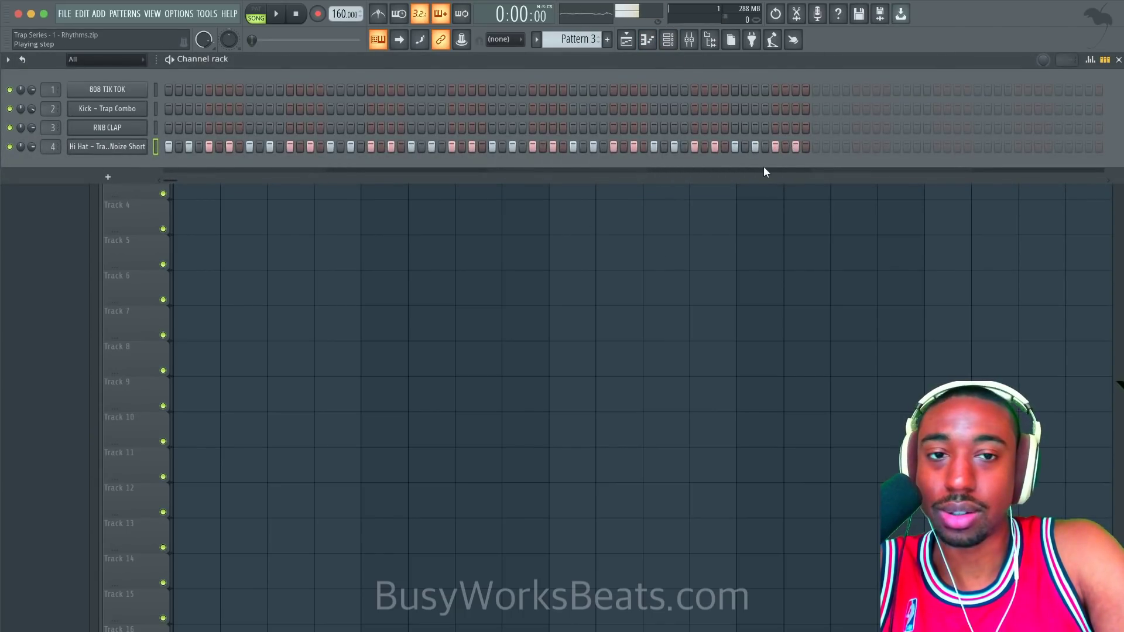
pyautogui.click(726, 202)
pyautogui.click(668, 40)
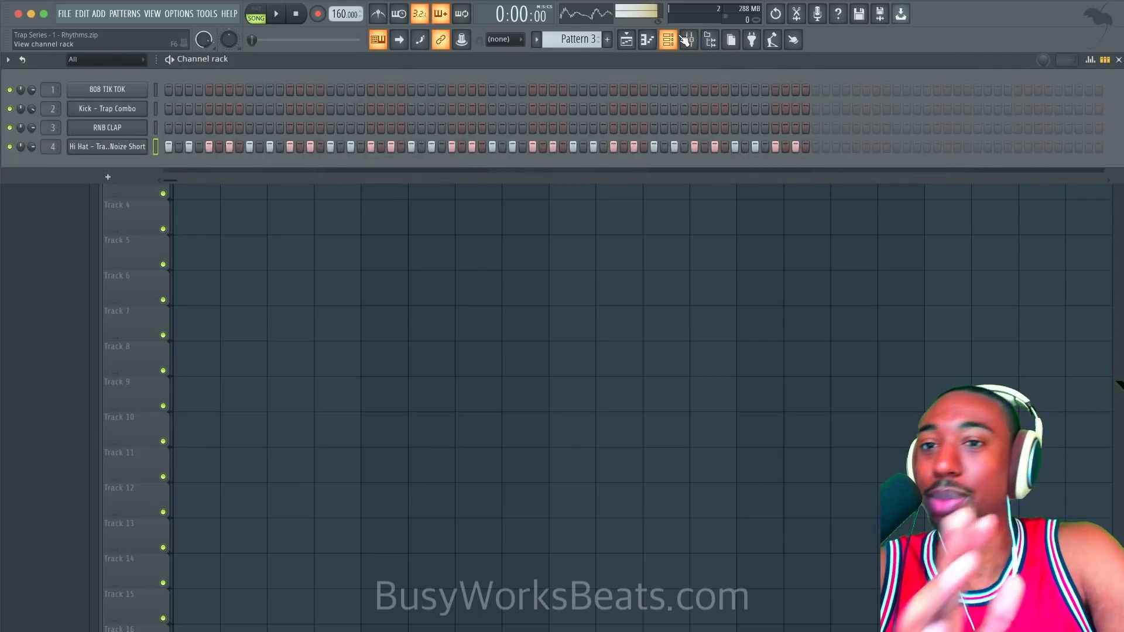
pyautogui.click(445, 275)
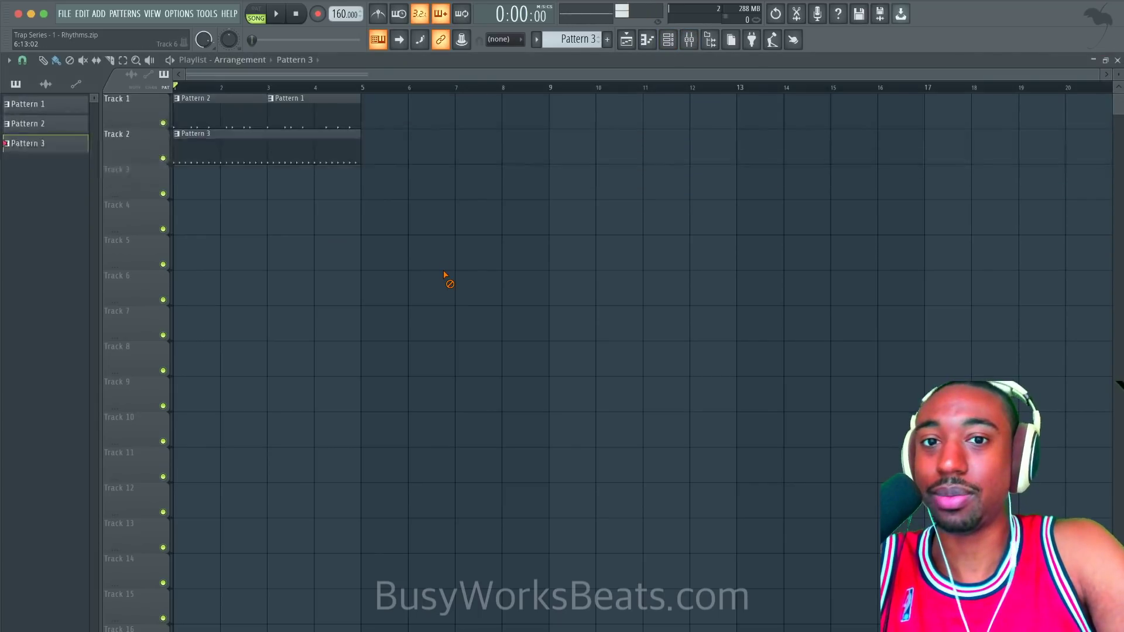
pyautogui.click(668, 39)
pyautogui.rightClick(100, 152)
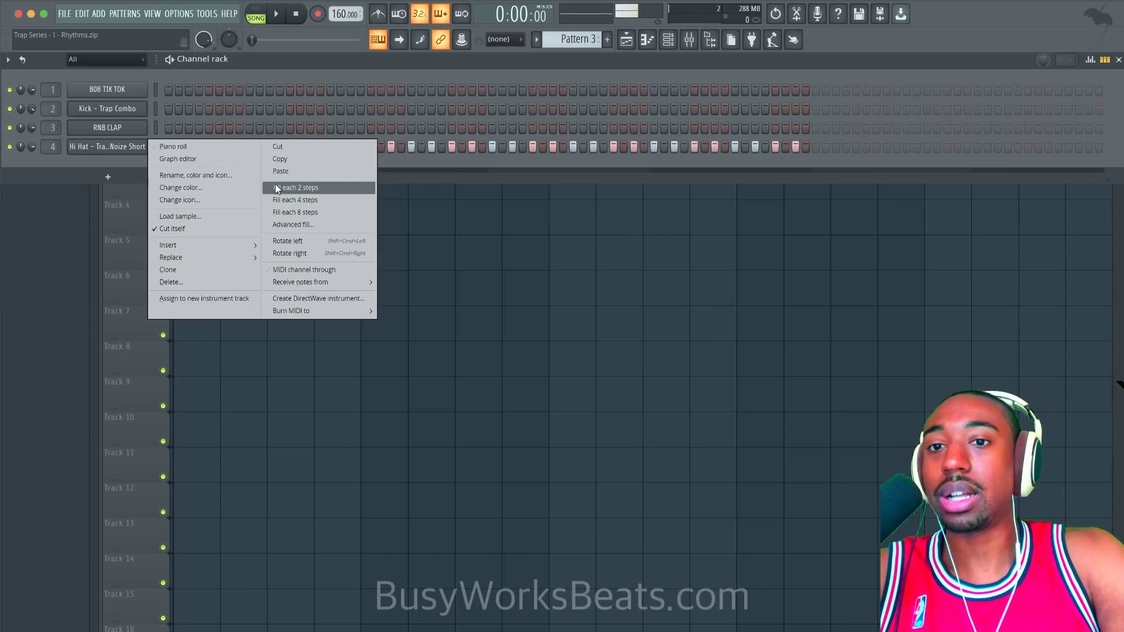
pyautogui.click(130, 166)
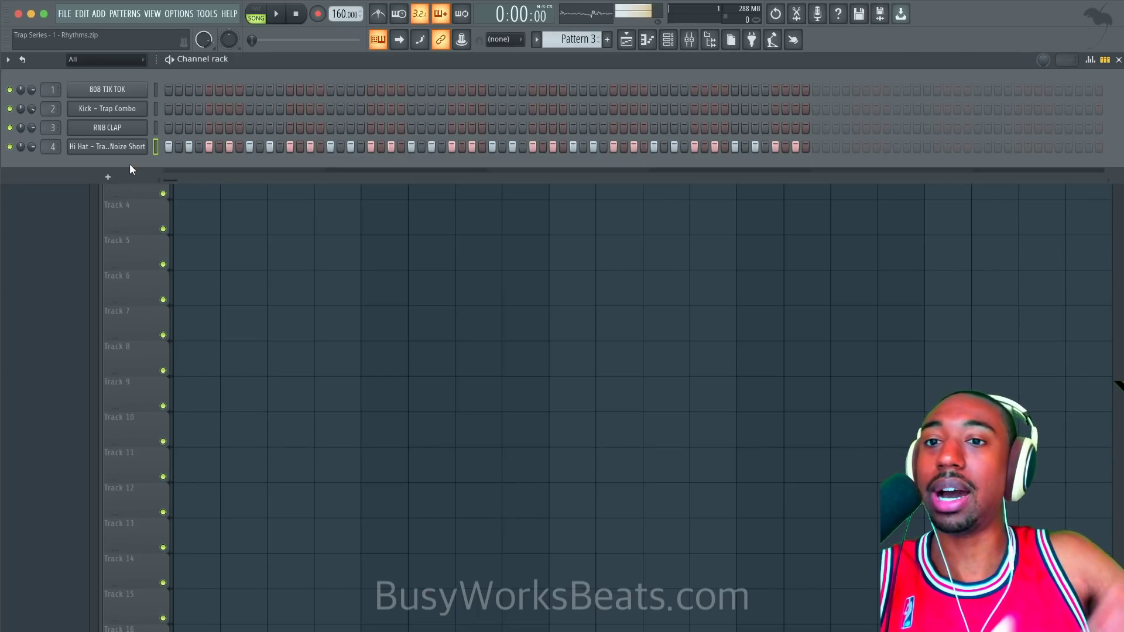
# Play the arrangement to hear the 808 and clap patterns together with the hi-hats.
pyautogui.press('space')
pyautogui.click(246, 243)
pyautogui.press('space')
pyautogui.press('space')
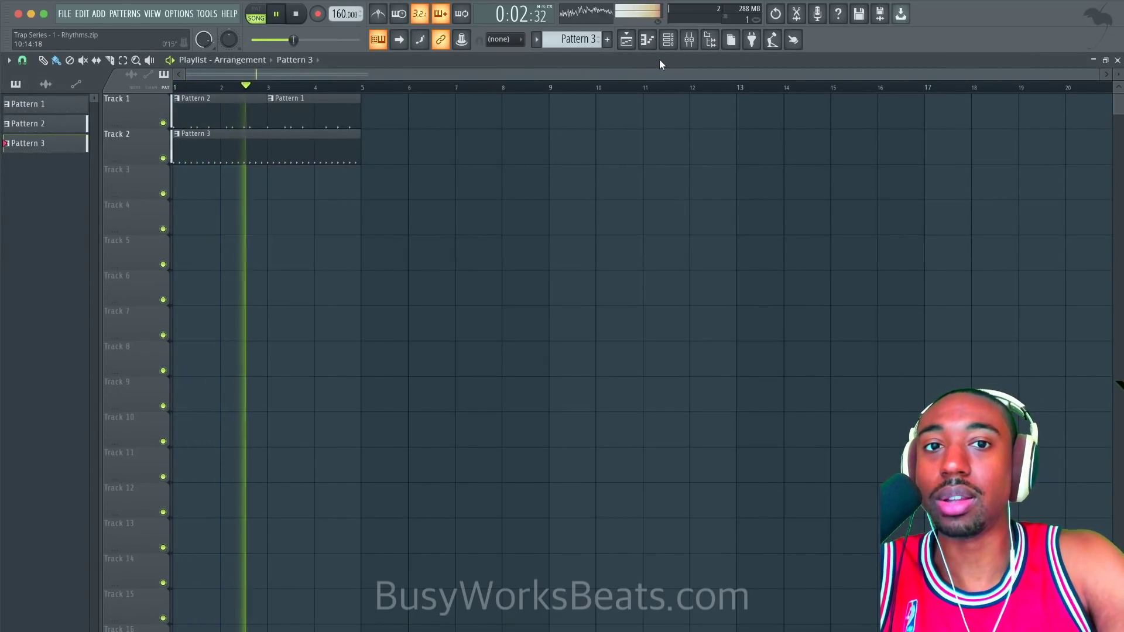
# Stop the playback and clone Pattern 3 from the channel rack view.
pyautogui.click(668, 39)
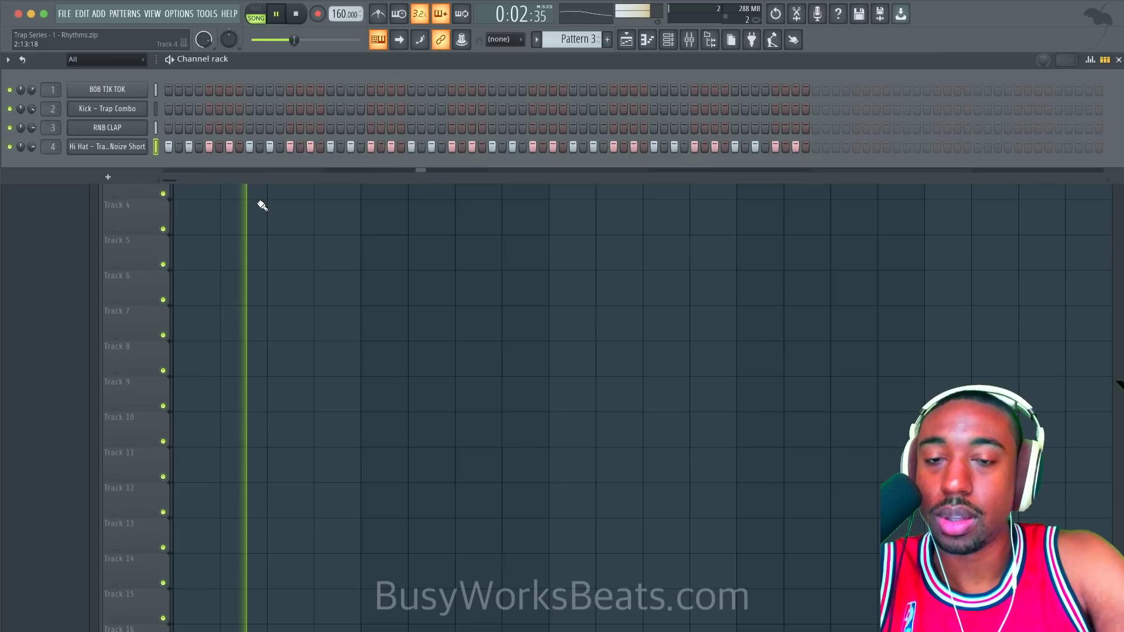
pyautogui.press('F6')
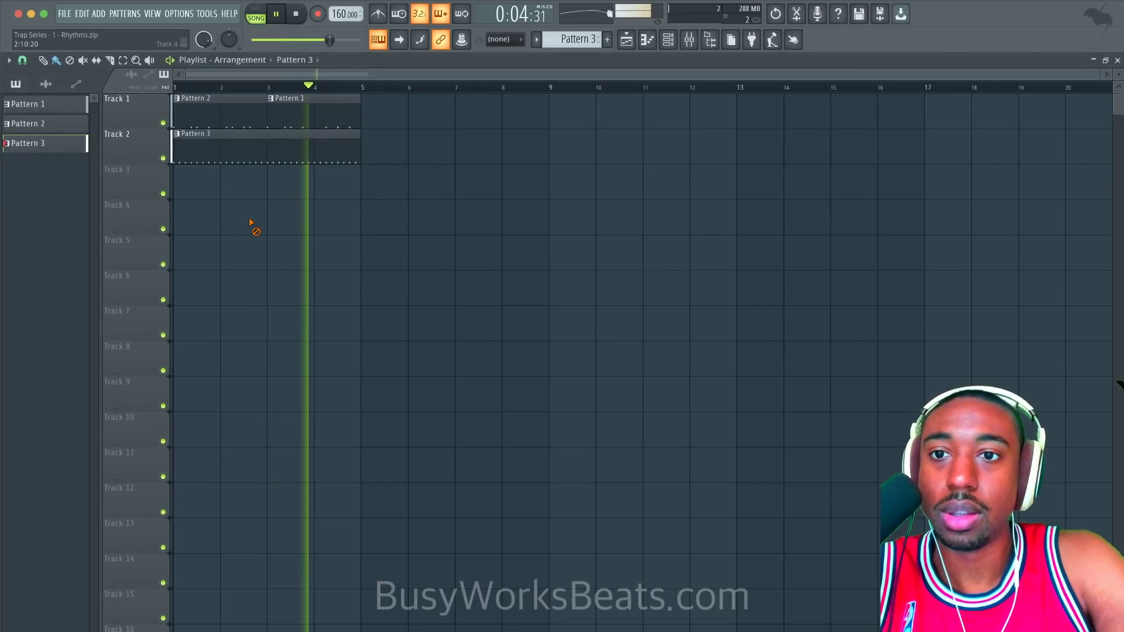
pyautogui.click(668, 39)
pyautogui.press('space')
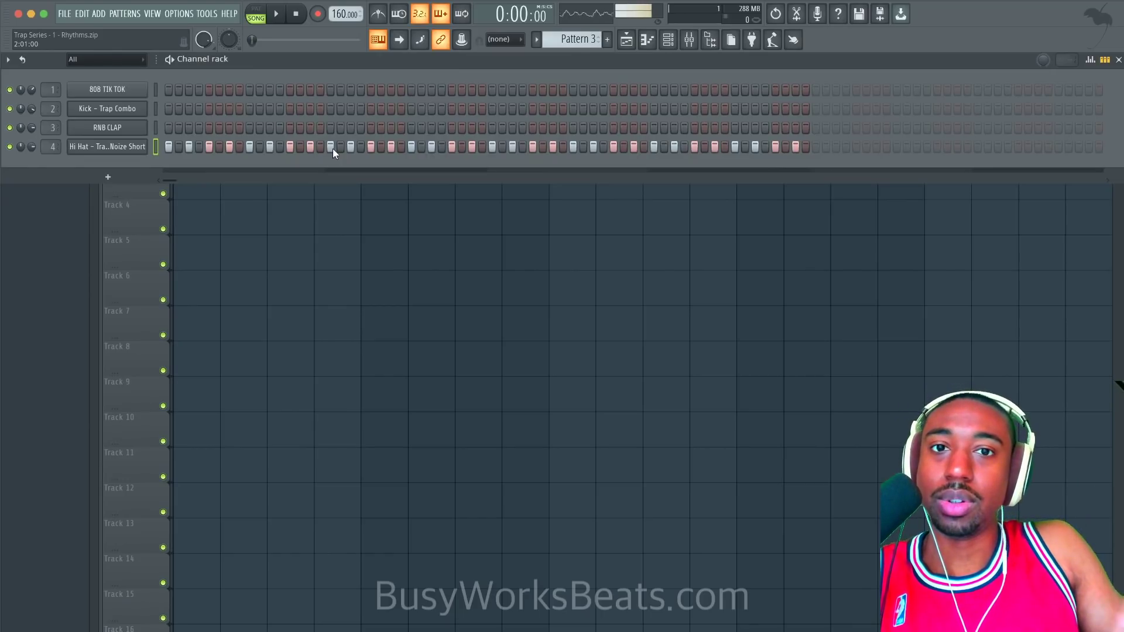
pyautogui.click(536, 40)
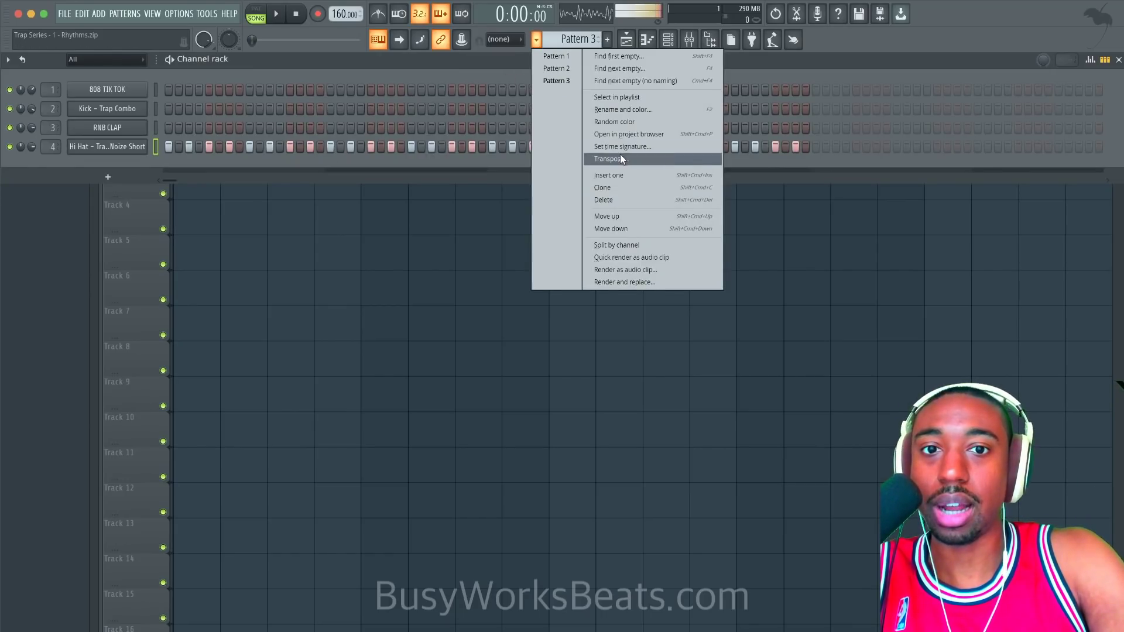
pyautogui.click(616, 187)
# Add extra hi-hat hits on steps 14, 30, 46 and 62 of Pattern 3 and listen to the variation.
pyautogui.scroll(1, 566, 42)
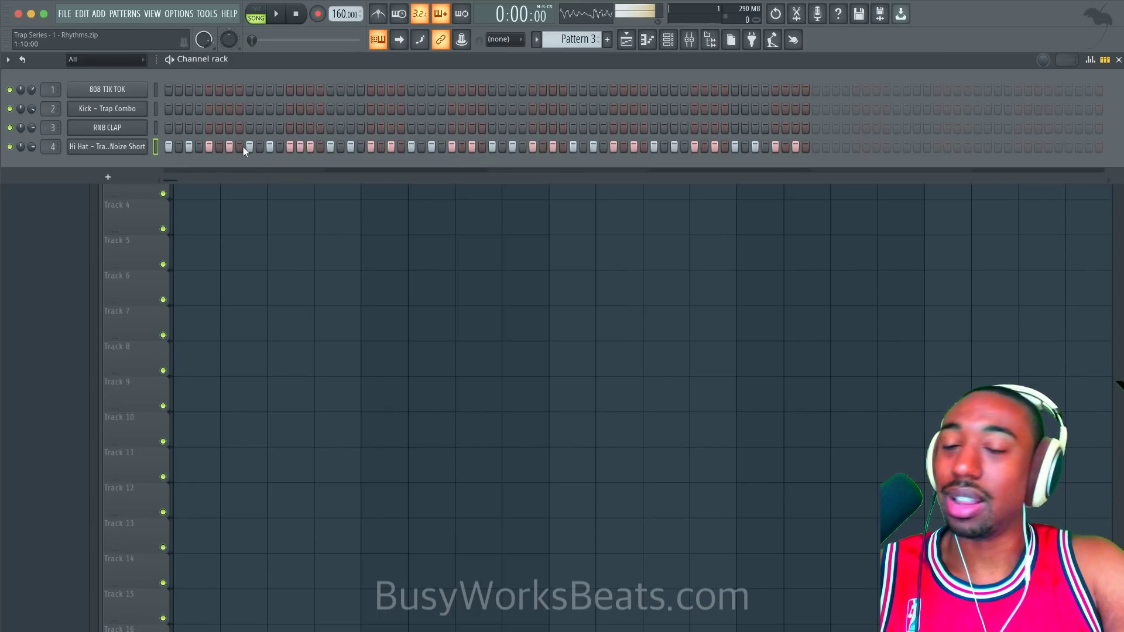
pyautogui.press('space')
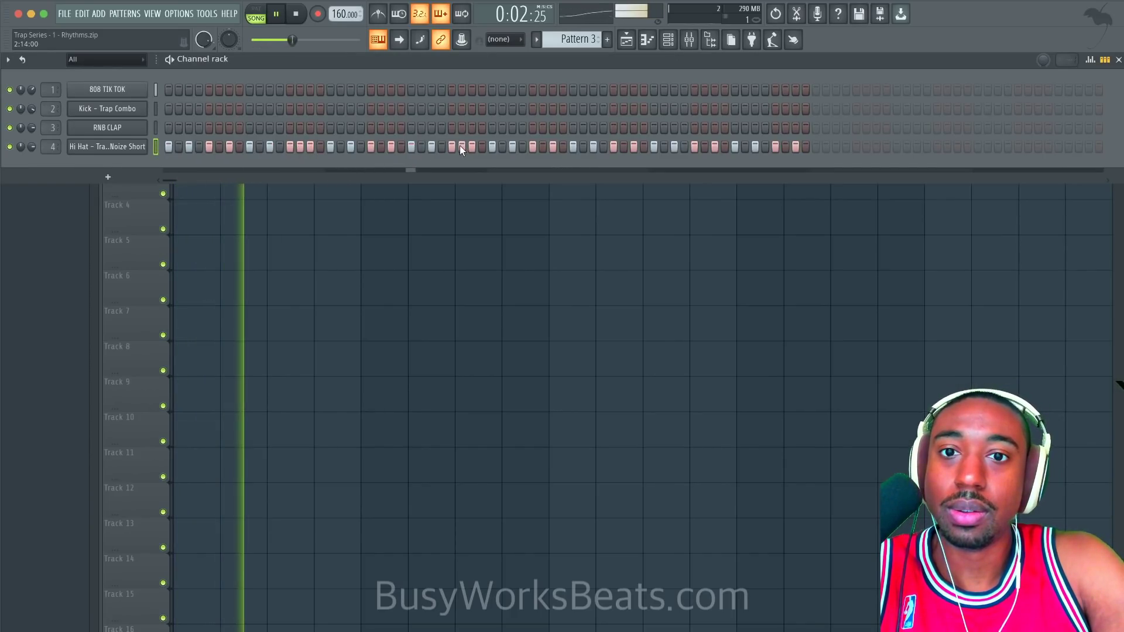
pyautogui.click(625, 147)
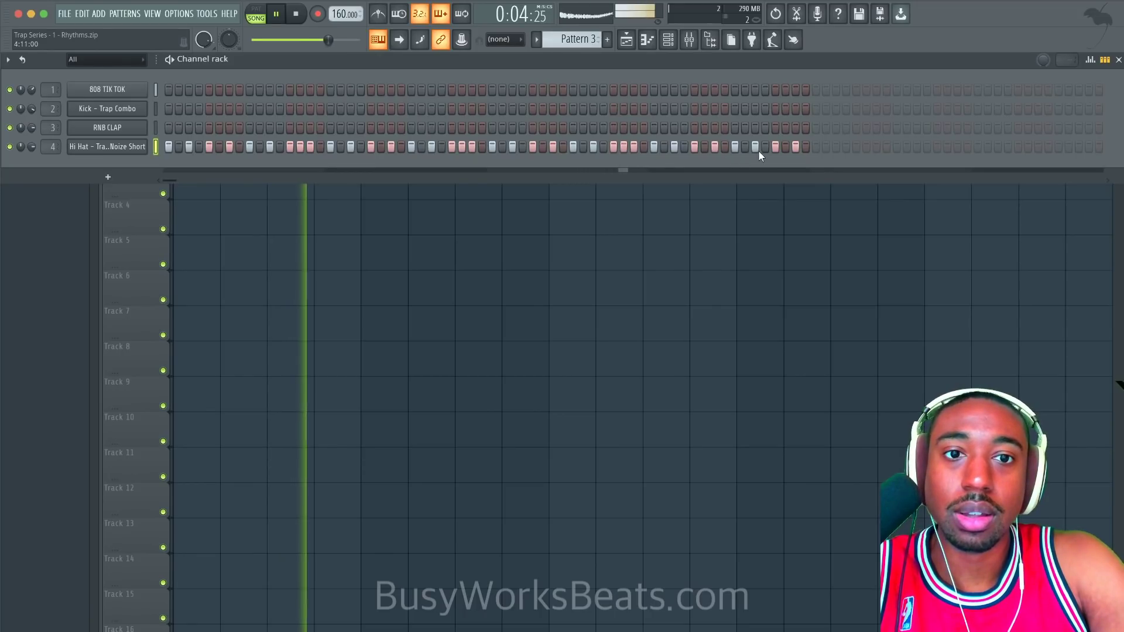
pyautogui.press('space')
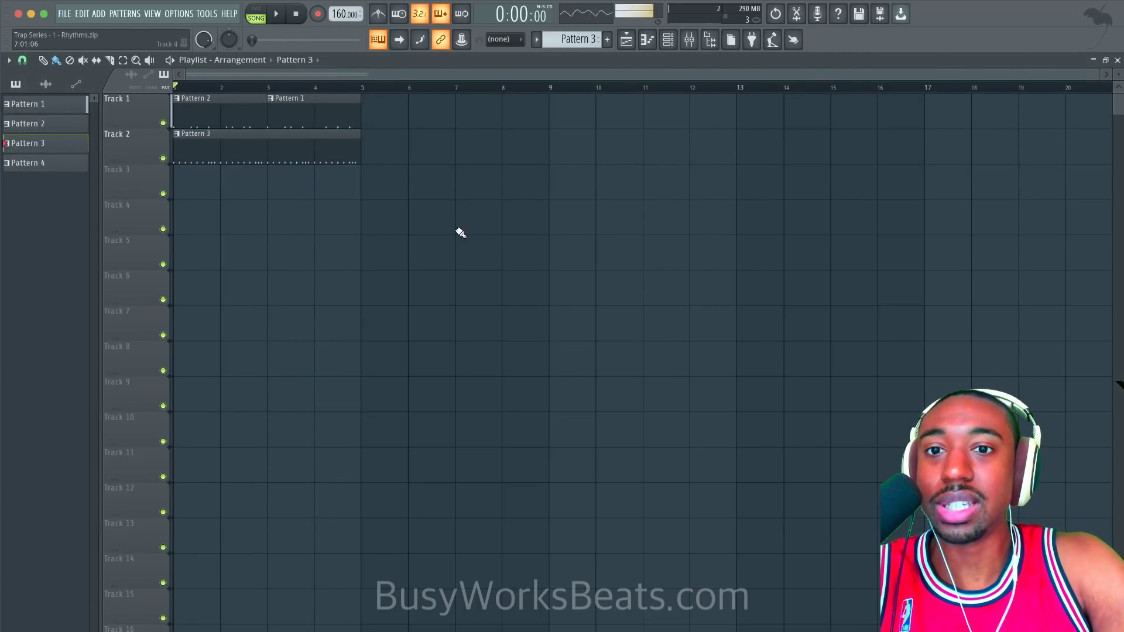
# Duplicate the four-bar arrangement of Tracks 1 and 2 so it repeats from bar 5.
pyautogui.moveTo(337, 162); pyautogui.dragTo(375, 116)
pyautogui.press('super+d')
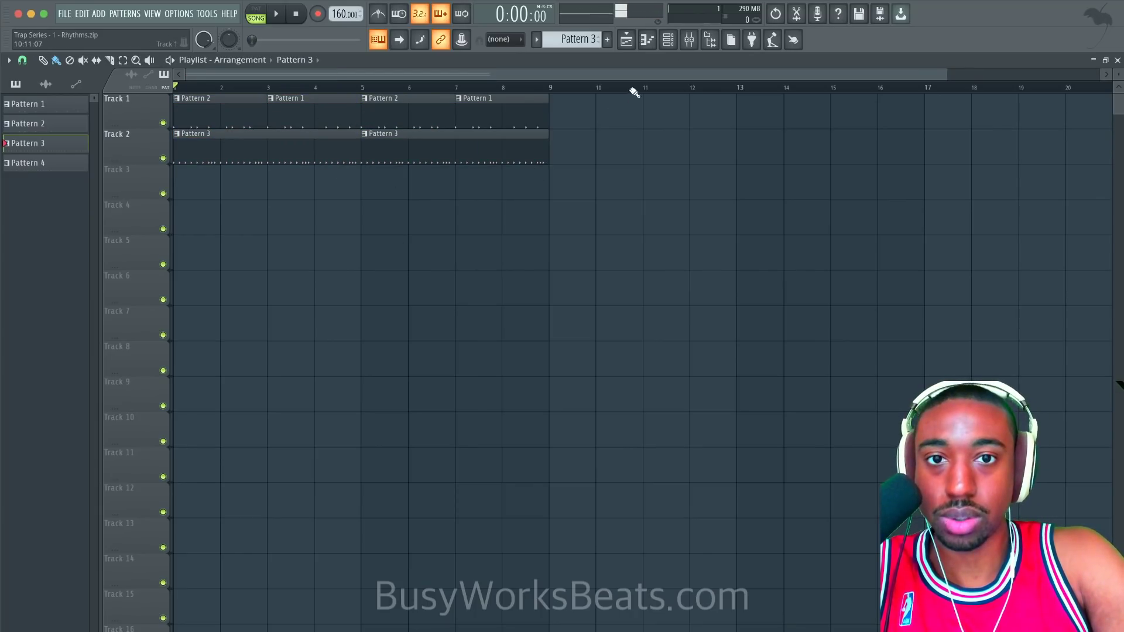
pyautogui.click(668, 39)
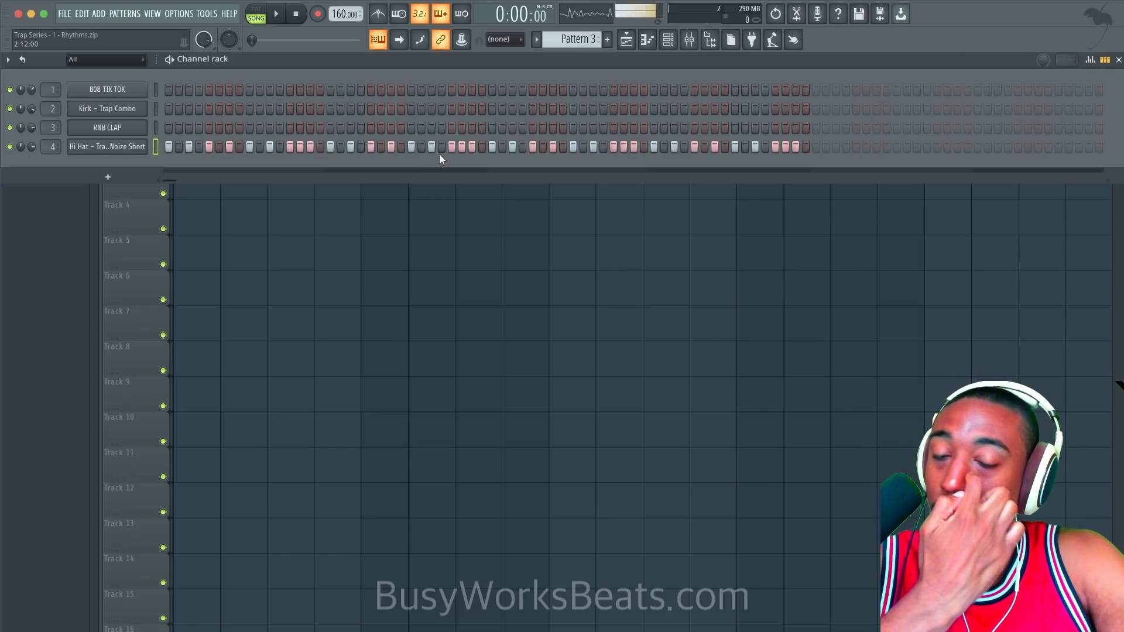
pyautogui.click(480, 250)
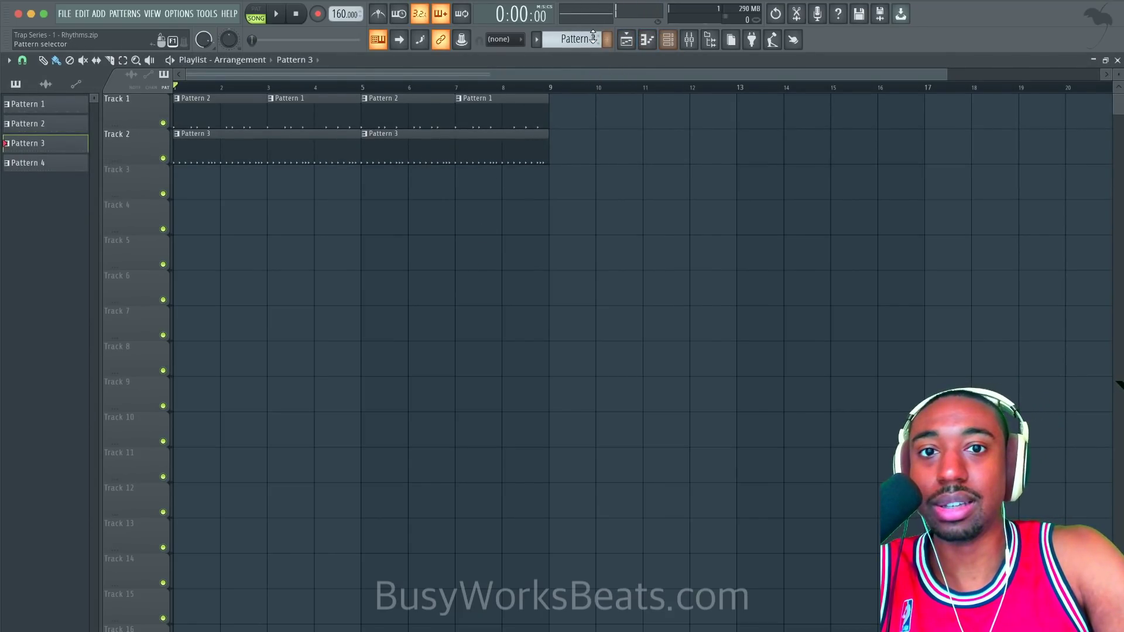
# Replace the second Pattern 3 clip at bar 5 of Track 2 with Pattern 4 and select bars 5 to 8 for looping.
pyautogui.moveTo(579, 39); pyautogui.dragTo(579, 34)
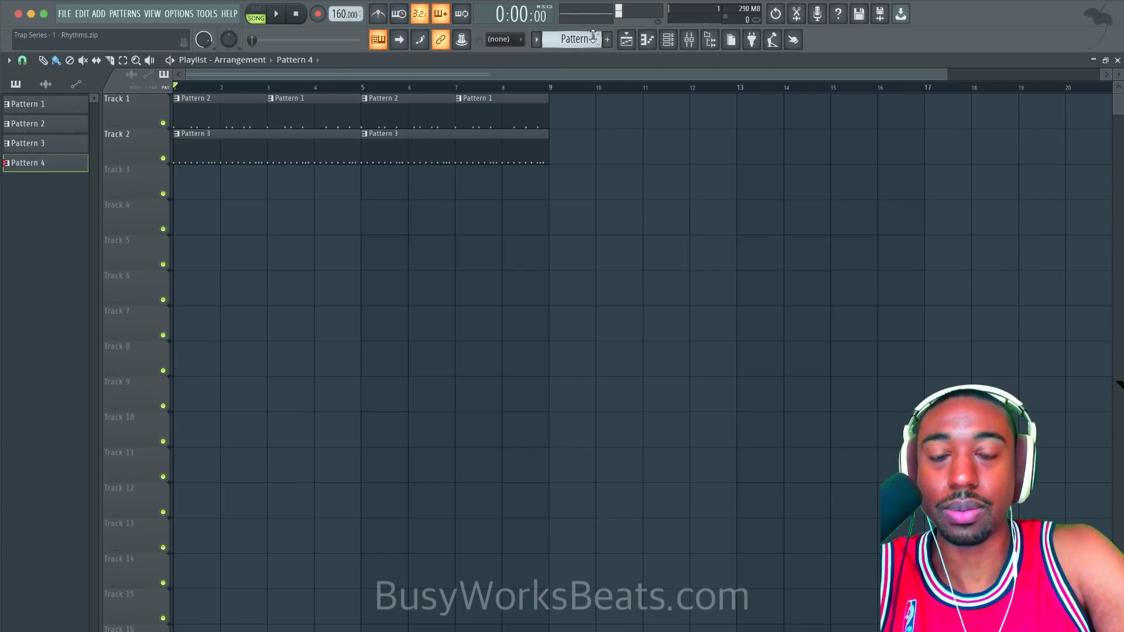
pyautogui.rightClick(446, 155)
pyautogui.click(379, 148)
pyautogui.moveTo(366, 88); pyautogui.dragTo(564, 88)
# Open the Pattern 4 hi-hat channel in the piano roll and play the selected bars.
pyautogui.click(668, 39)
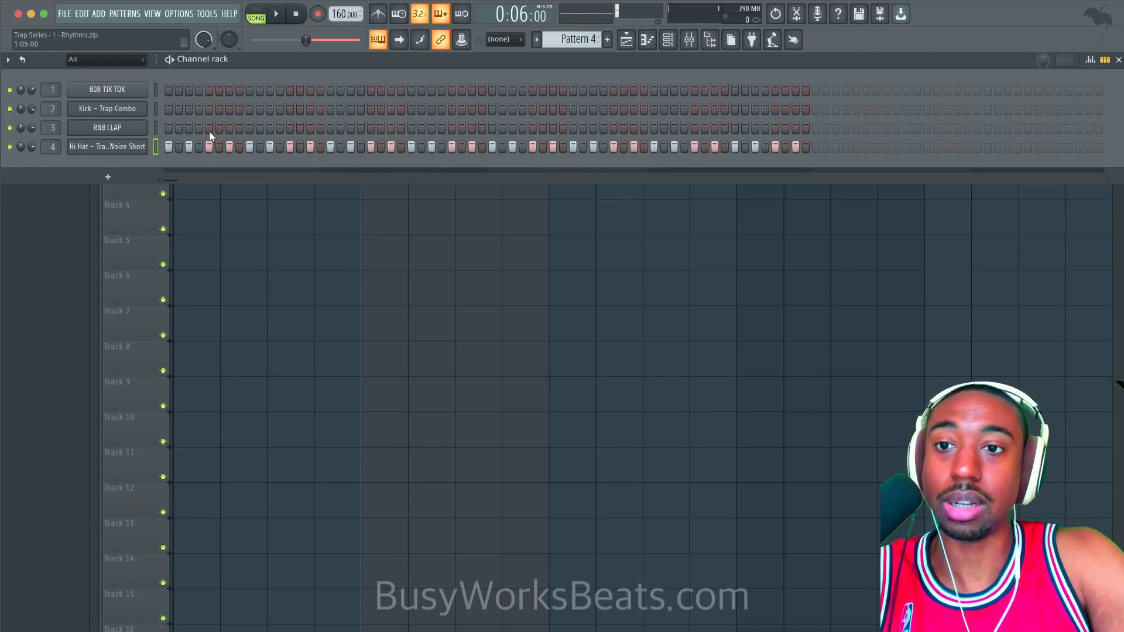
pyautogui.rightClick(132, 146)
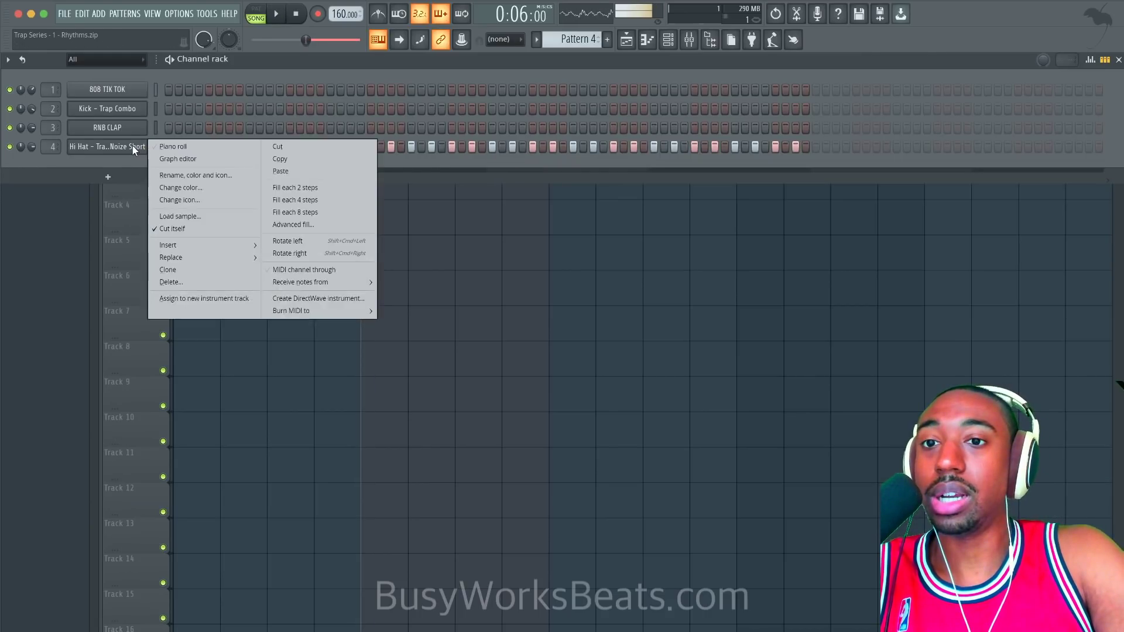
pyautogui.click(166, 147)
pyautogui.press('space')
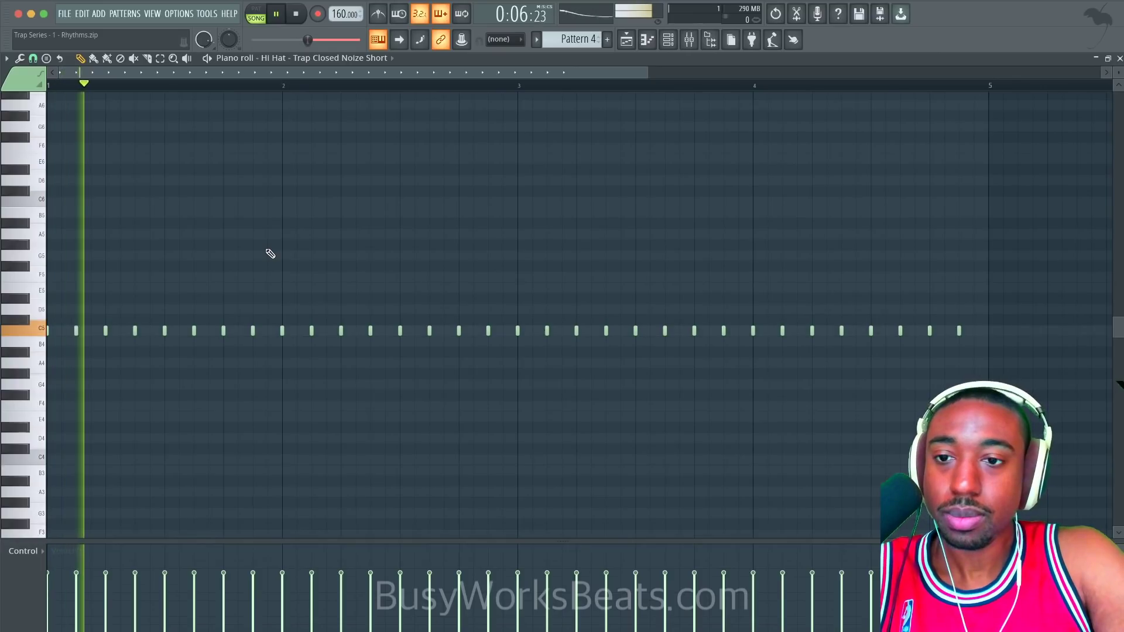
pyautogui.press('space')
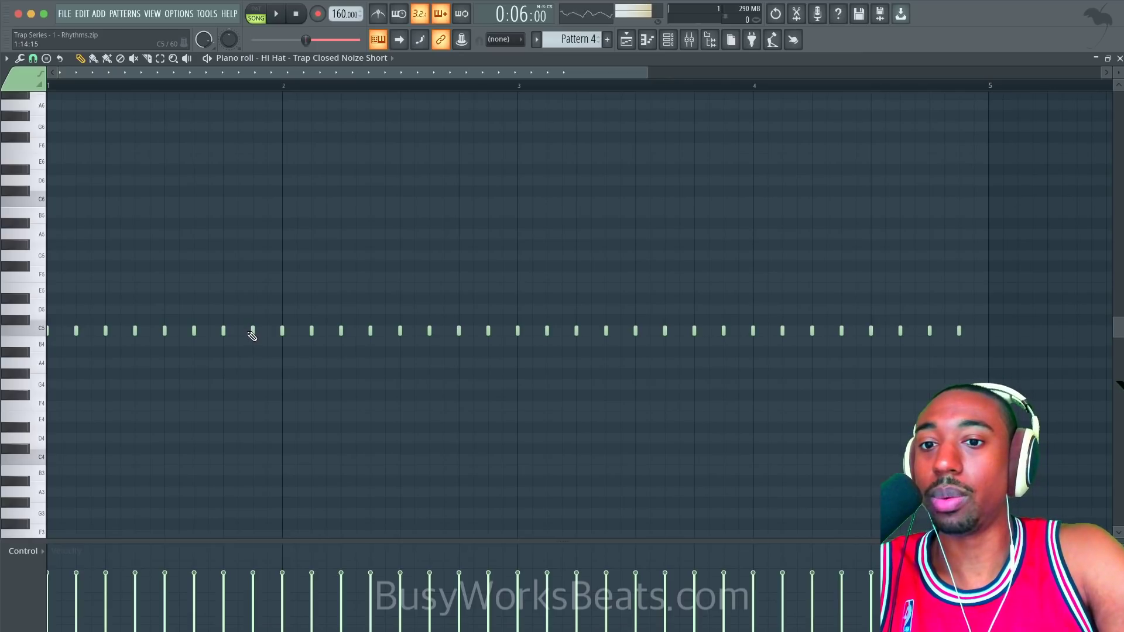
# Remove the last hi-hat note of bar 1 and stretch the note before it over four steps to the start of bar 2.
pyautogui.moveTo(241, 330); pyautogui.dragTo(277, 333)
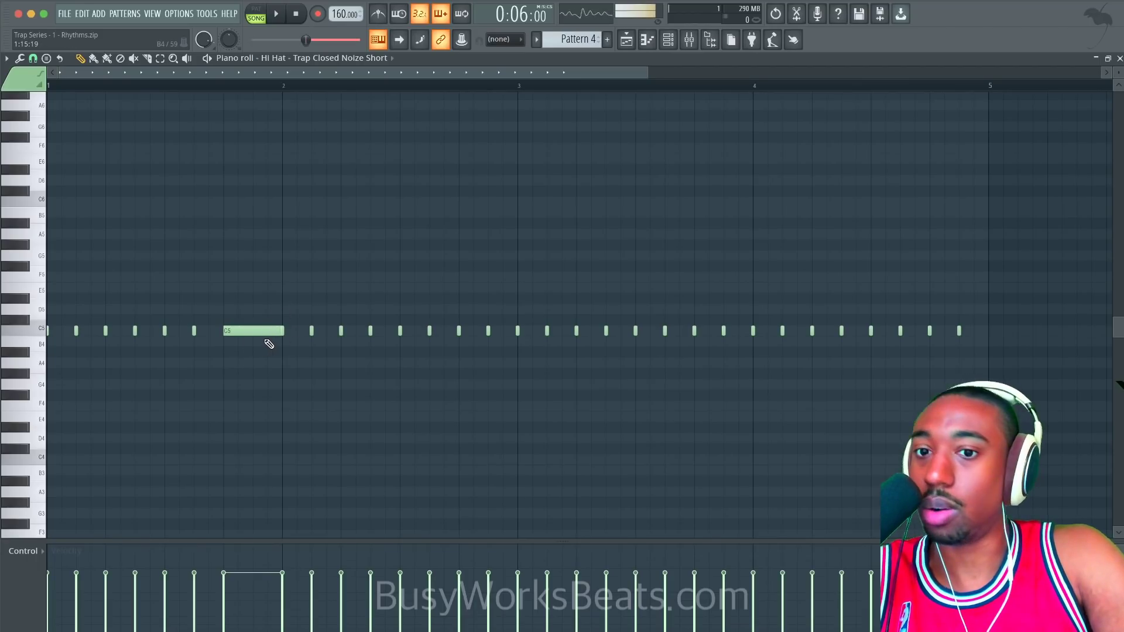
pyautogui.scroll(4, 268, 330)
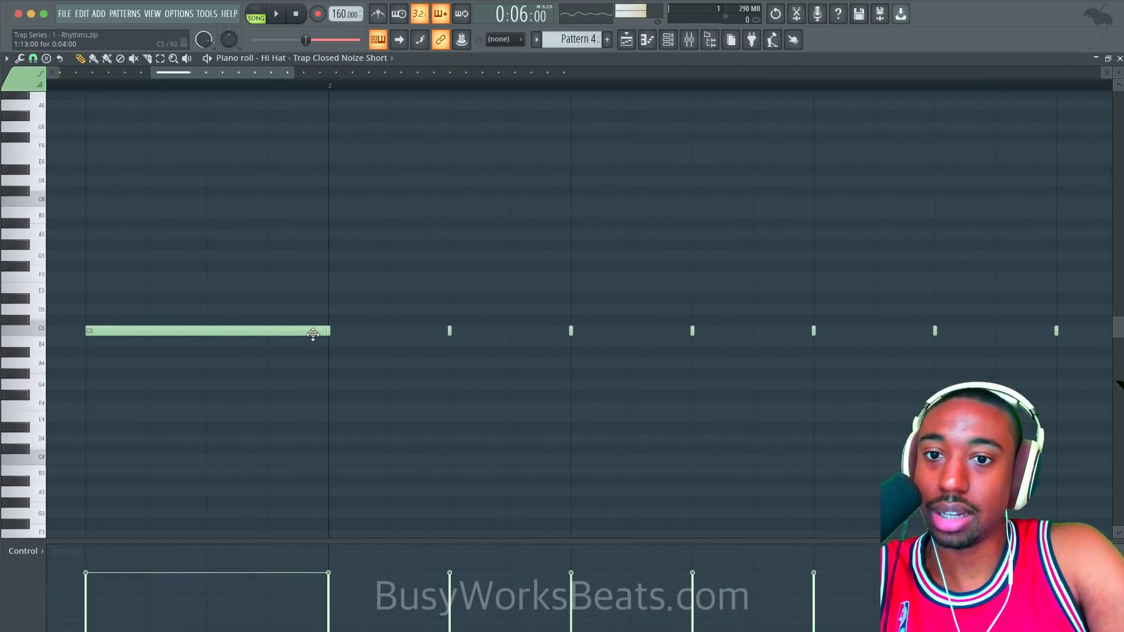
pyautogui.scroll(-4, 303, 344)
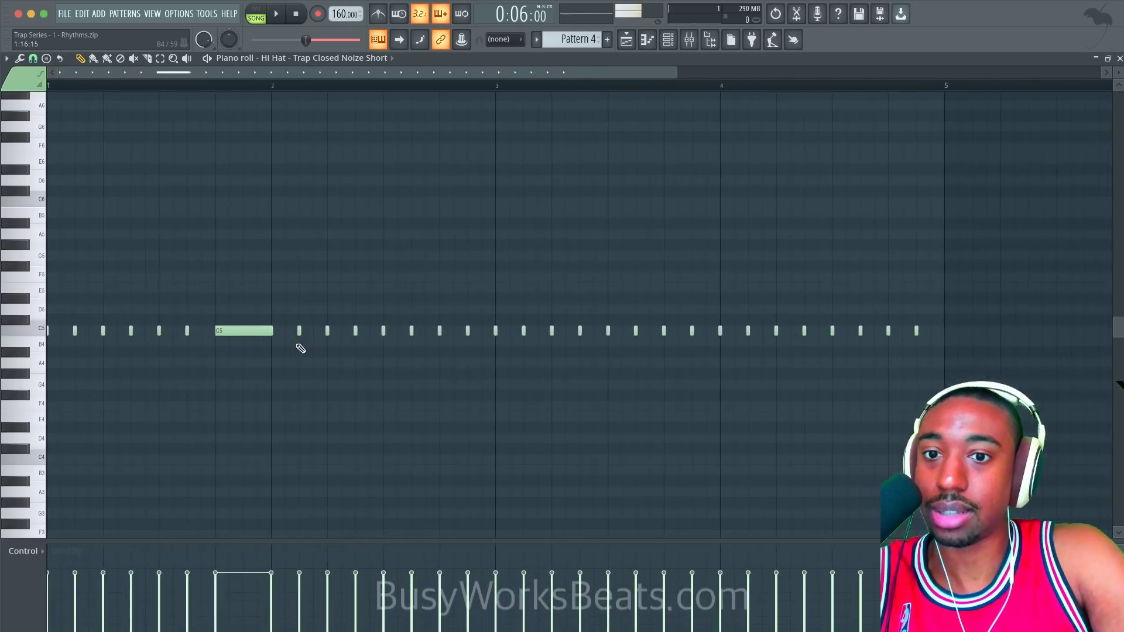
# Arpeggiate the stretched hi-hat note into a roll of eight half-step hits using the time multiplier and listen to it.
pyautogui.keyDown('ctrl'); pyautogui.click(255, 329); pyautogui.keyUp('ctrl')
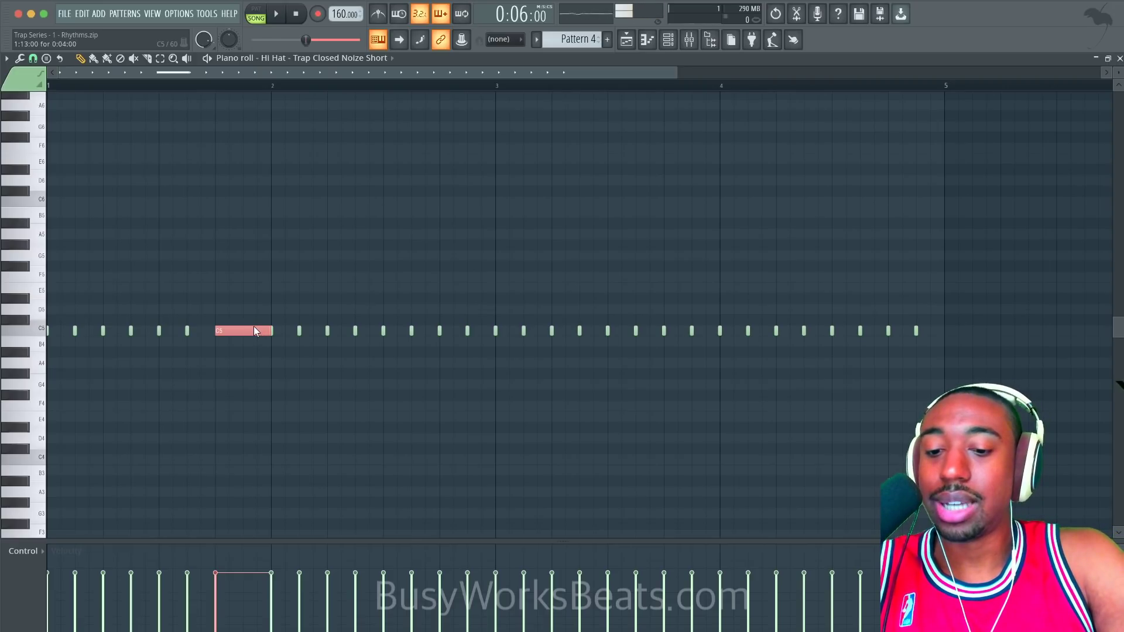
pyautogui.hotkey('alt', 'a')
pyautogui.moveTo(783, 312)
pyautogui.mouseDown()
pyautogui.moveTo(783, 299)
pyautogui.moveTo(782, 313)
pyautogui.mouseUp()
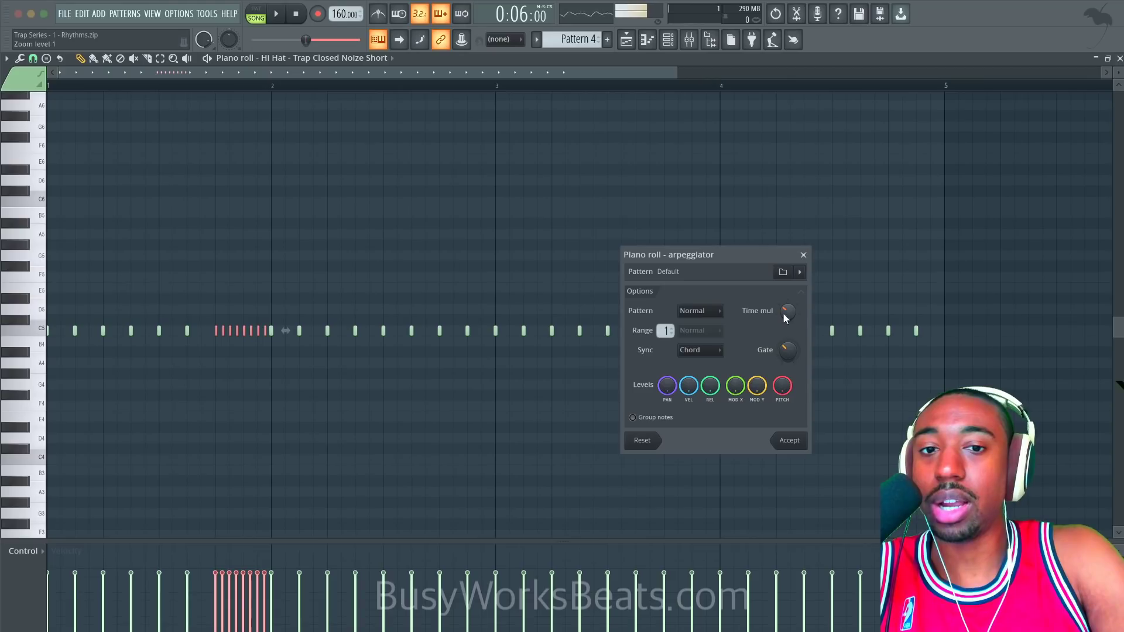
pyautogui.press('space')
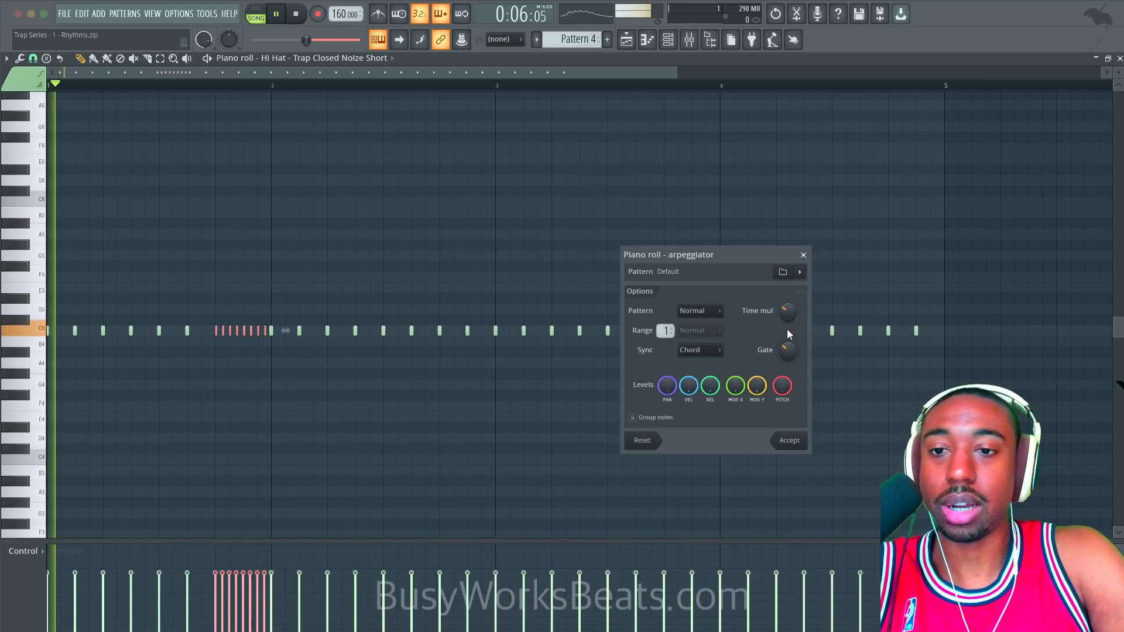
pyautogui.press('space')
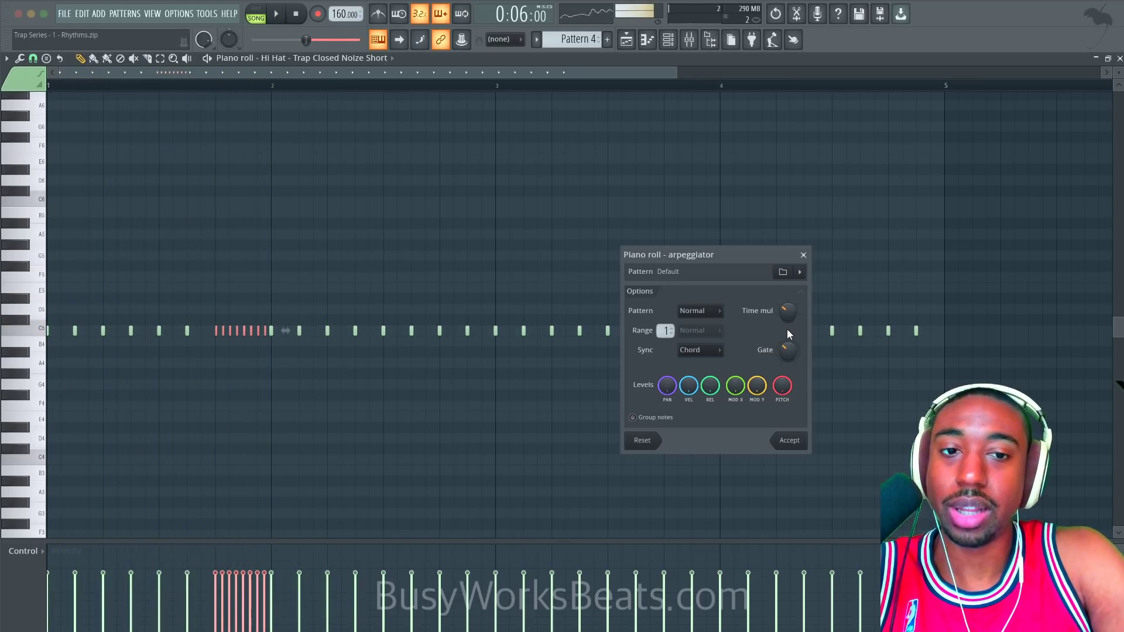
# Try other arpeggiator time multiplier settings, including a denser roll, and compare how they sound.
pyautogui.moveTo(789, 311)
pyautogui.mouseDown()
pyautogui.moveTo(789, 322)
pyautogui.moveTo(789, 299)
pyautogui.mouseUp()
pyautogui.press('space')
pyautogui.press('space')
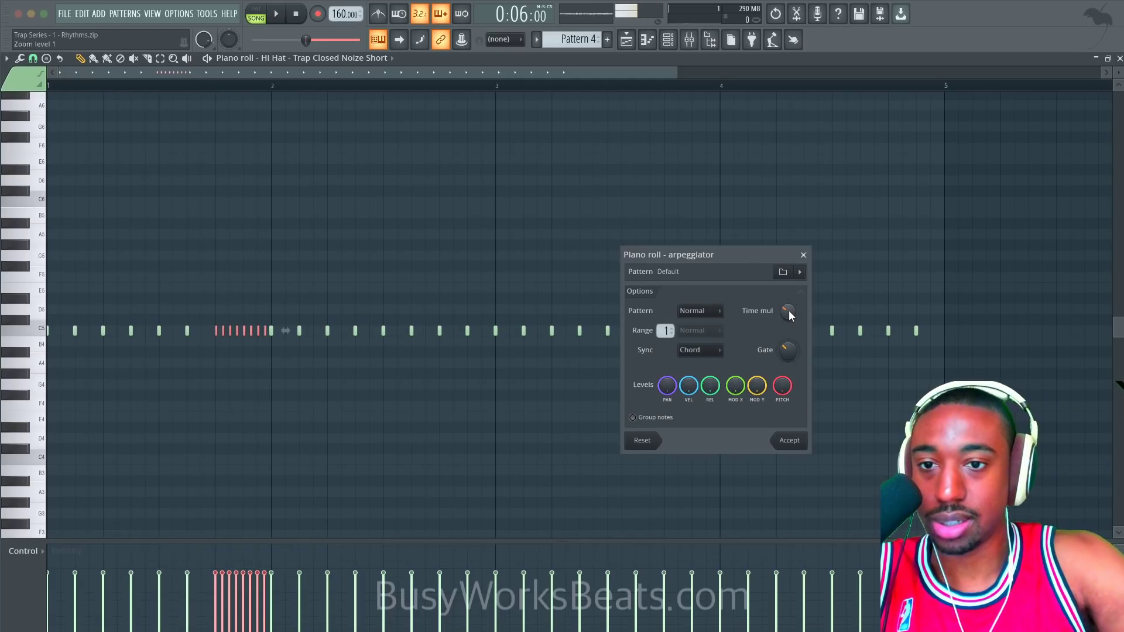
pyautogui.press('space')
pyautogui.press('space')
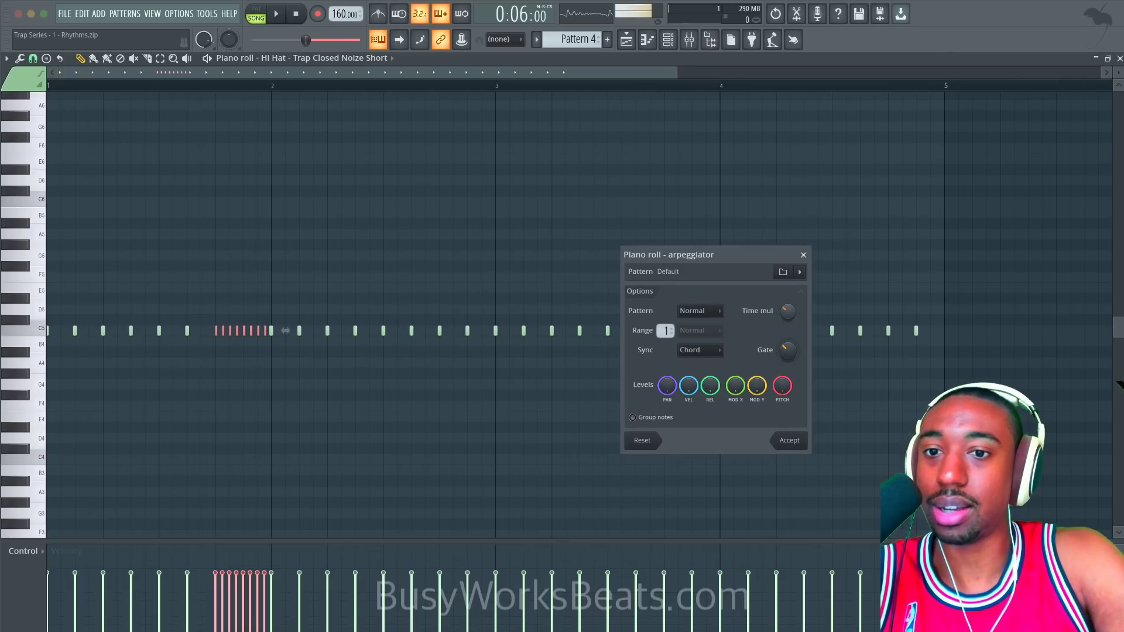
pyautogui.press('space')
pyautogui.moveTo(789, 310); pyautogui.dragTo(789, 310)
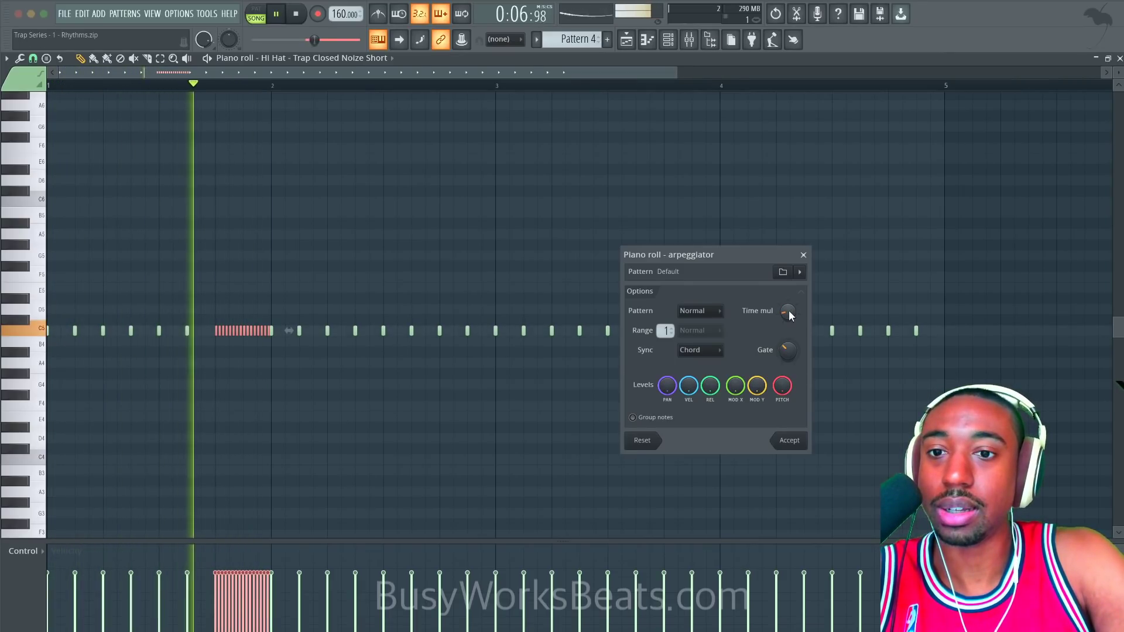
pyautogui.press('space')
pyautogui.moveTo(789, 310); pyautogui.dragTo(789, 310)
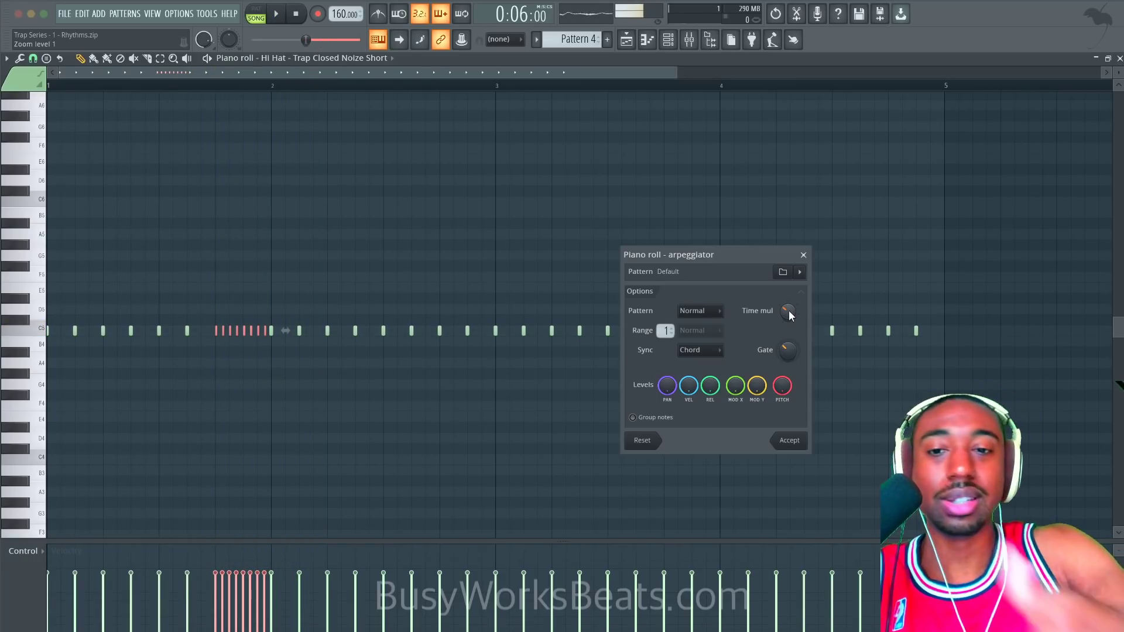
# Accept the arpeggiator with the eight-hit roll and play the hi-hat pattern to check it.
pyautogui.press('space')
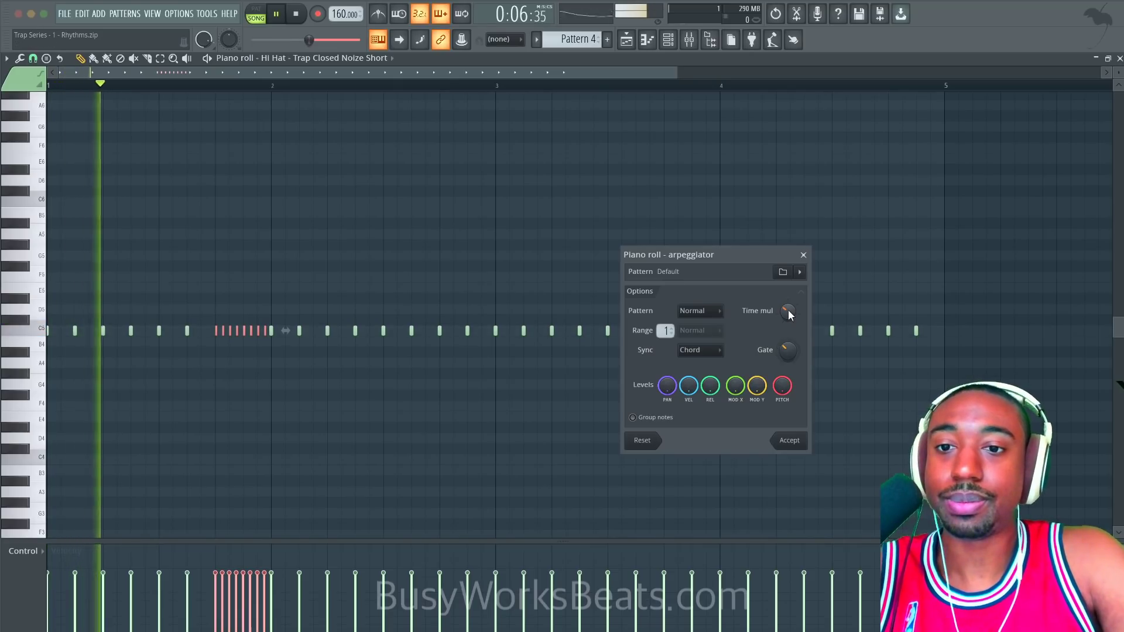
pyautogui.press('space')
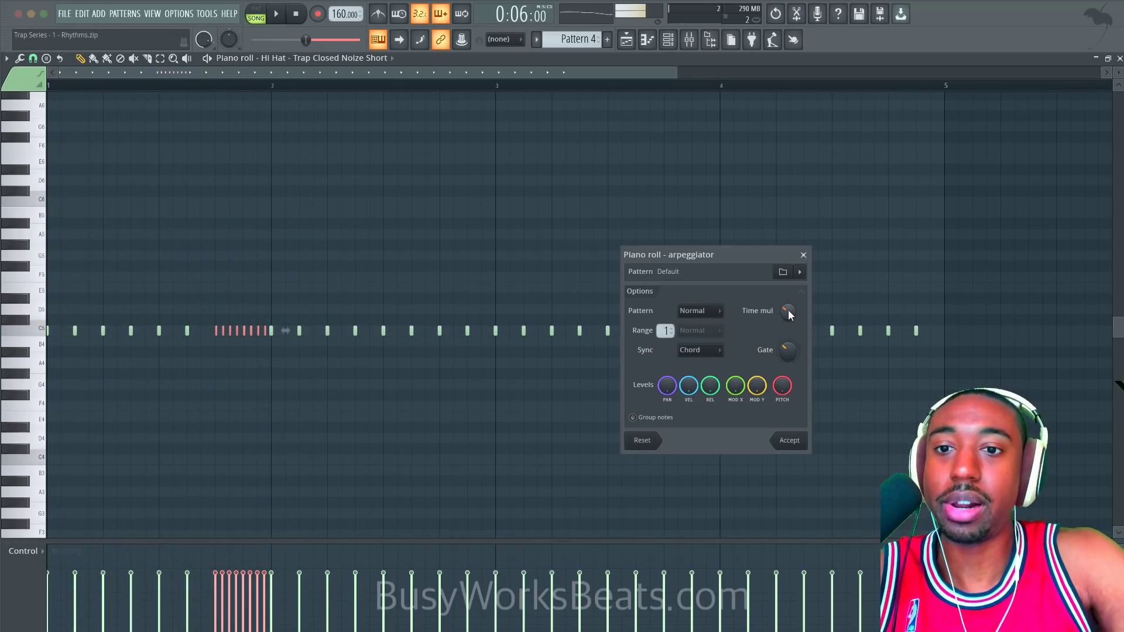
pyautogui.click(790, 440)
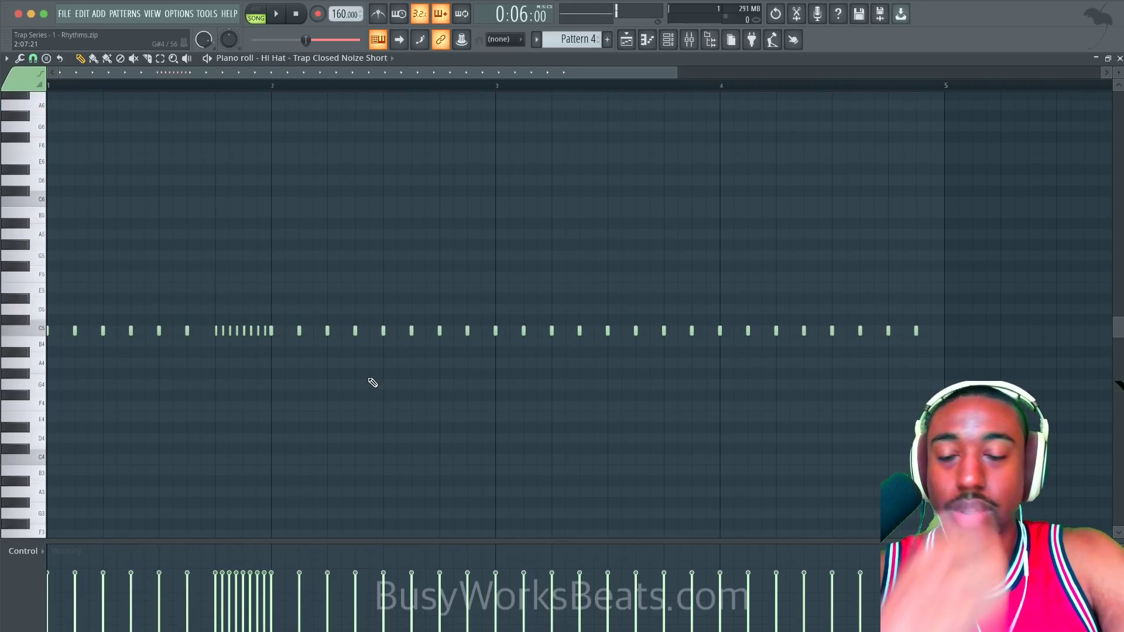
pyautogui.press('space')
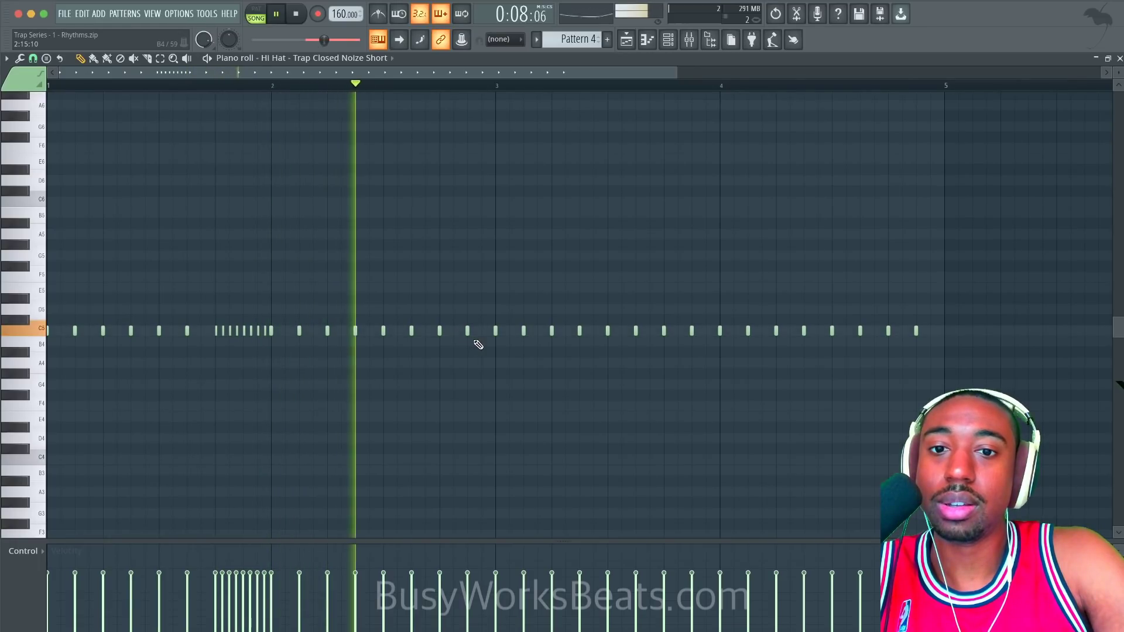
pyautogui.press('space')
# Replace the last two hi-hat notes of bar 3 with one four-step note, arpeggiate it into an eight-hit roll and play it.
pyautogui.rightClick(695, 331)
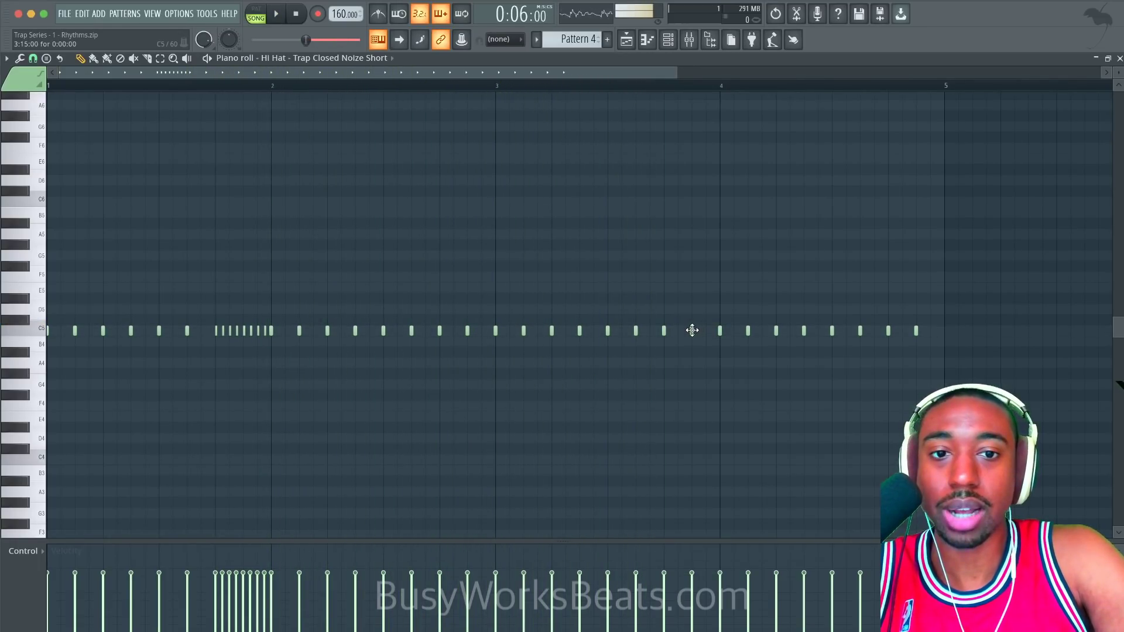
pyautogui.moveTo(666, 329); pyautogui.dragTo(717, 332)
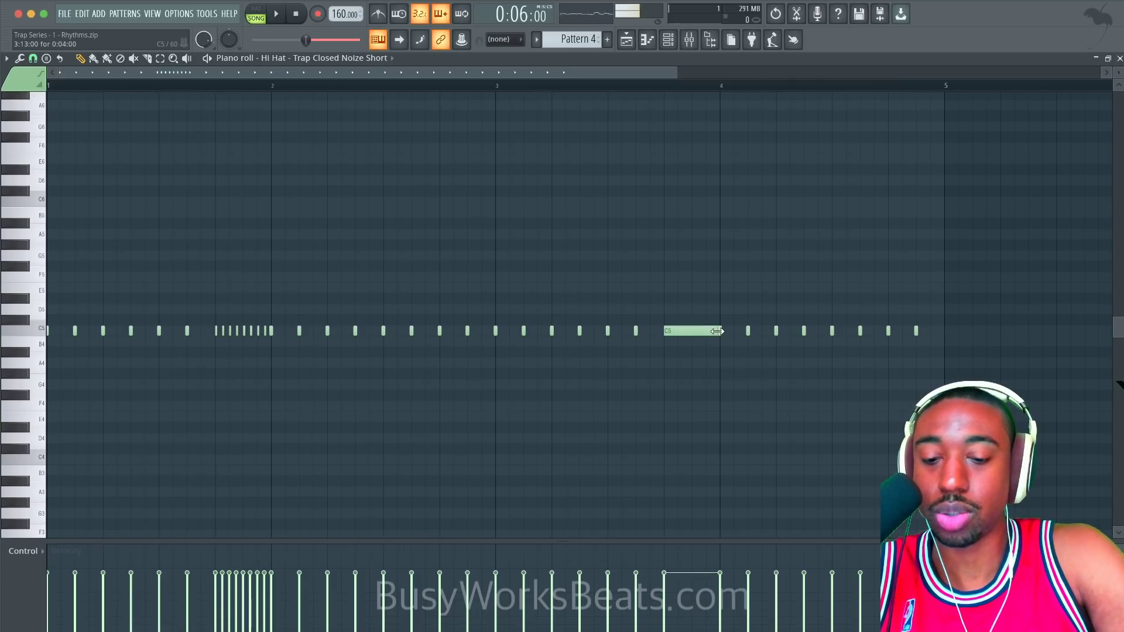
pyautogui.keyDown('ctrl'); pyautogui.click(696, 331); pyautogui.keyUp('ctrl')
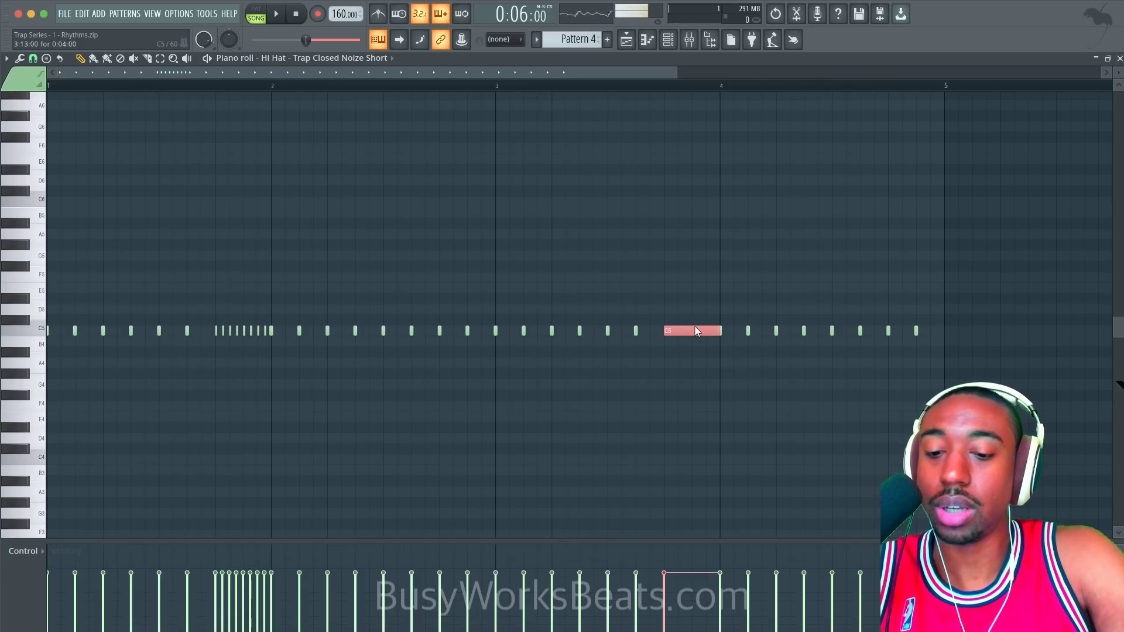
pyautogui.hotkey('alt', 'a')
pyautogui.moveTo(744, 259); pyautogui.dragTo(917, 234)
pyautogui.click(959, 414)
pyautogui.press('space')
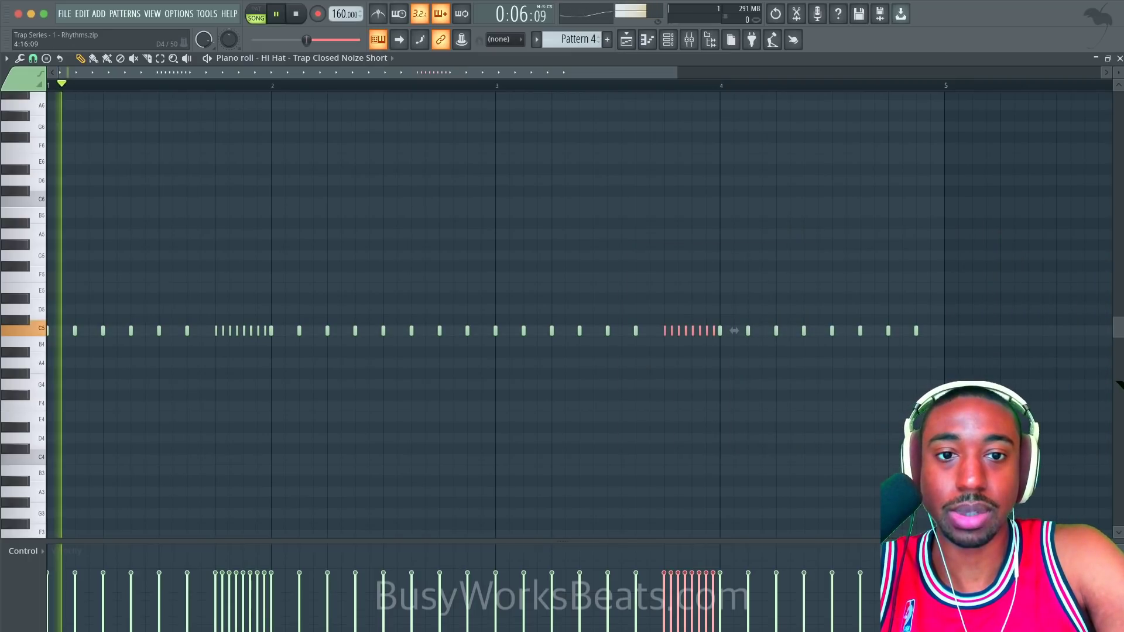
# Deselect the hi-hat notes and play the four-bar pattern through to hear both rolls.
pyautogui.hotkey('ctrl', 'd')
pyautogui.scroll(-1, 911, 302)
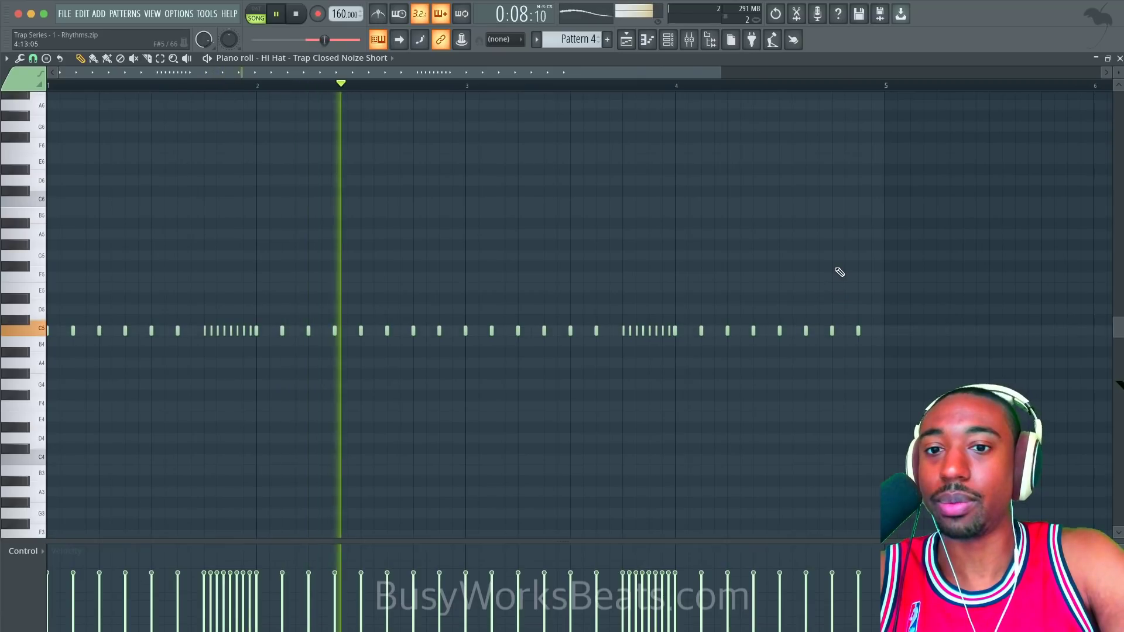
pyautogui.scroll(-1, 839, 270)
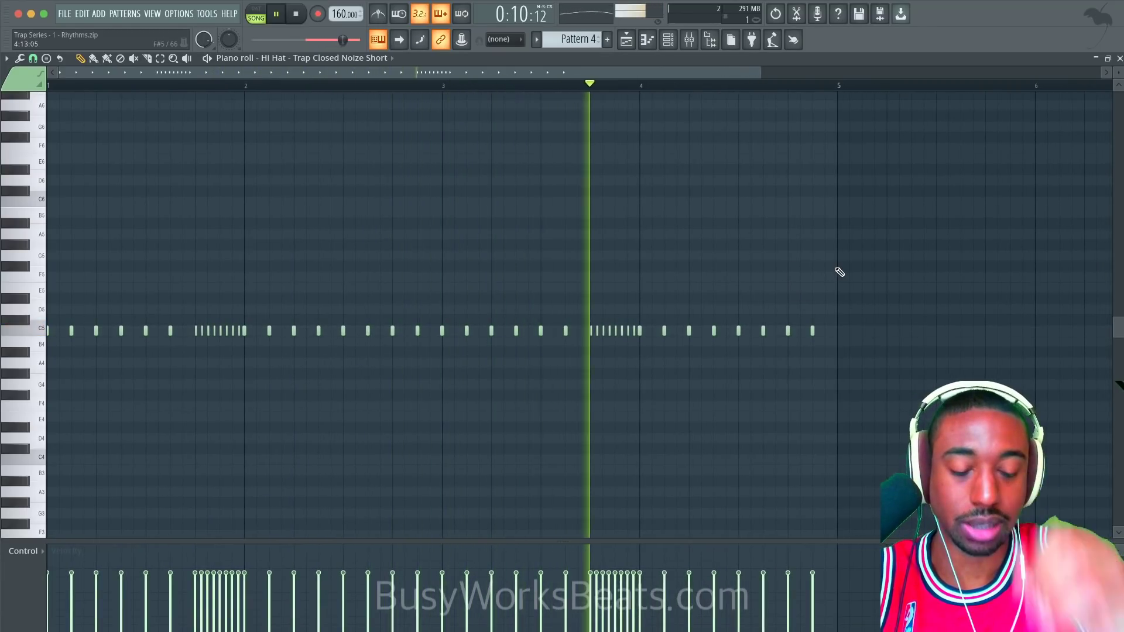
pyautogui.press('space')
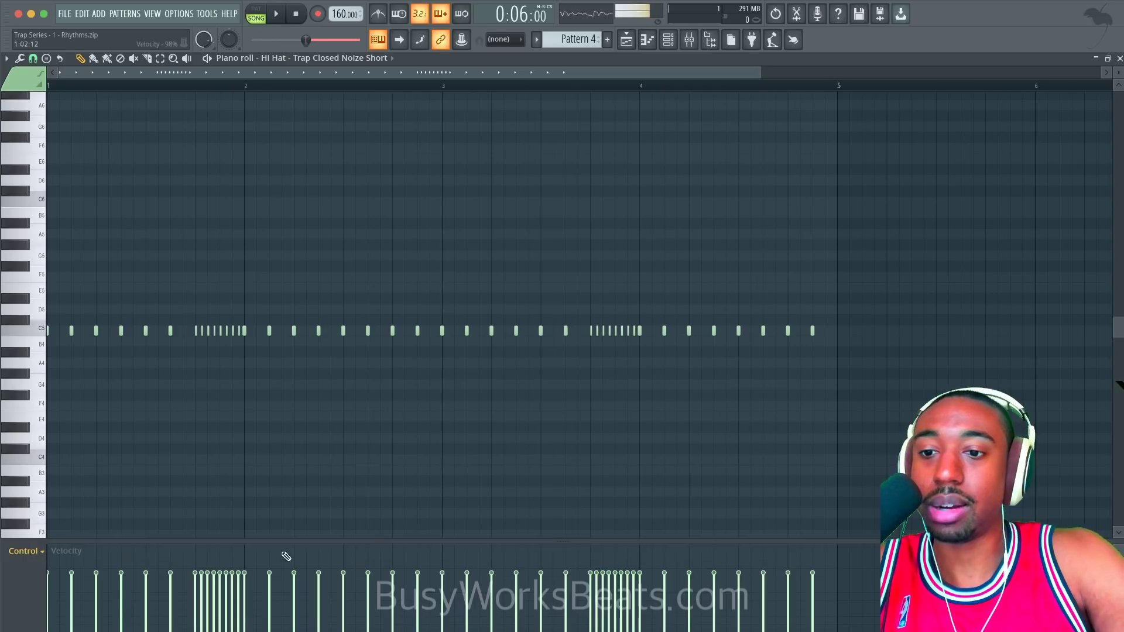
# Show the note filter cutoff frequency in the hi-hat's control lane and enlarge the lane to about twice its height.
pyautogui.moveTo(563, 542); pyautogui.dragTo(562, 578)
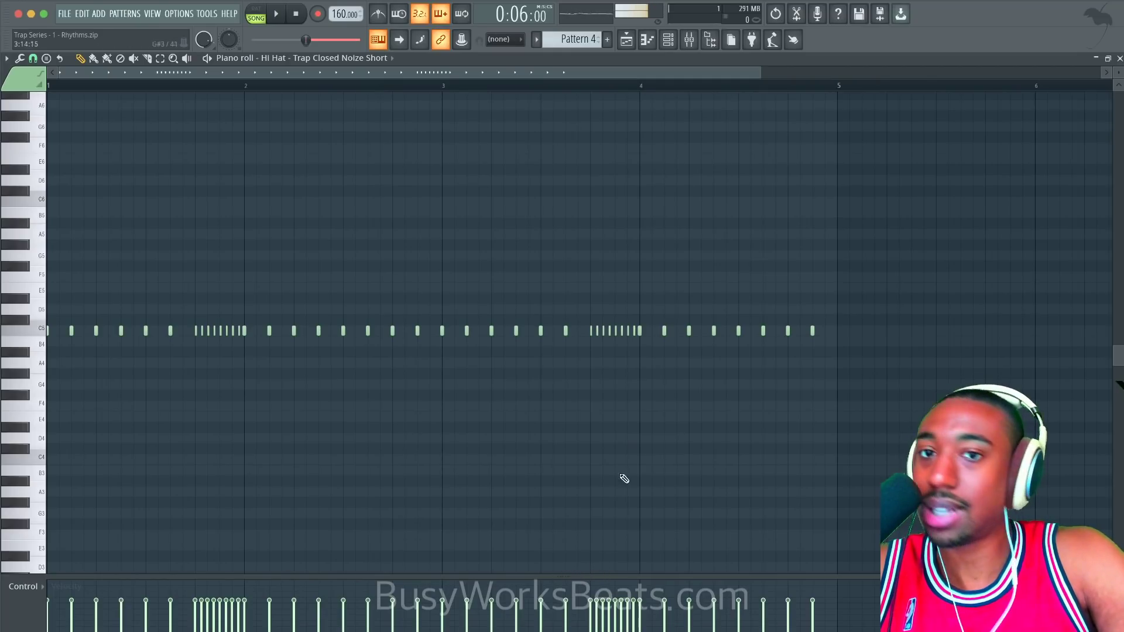
pyautogui.doubleClick(821, 60)
pyautogui.doubleClick(820, 59)
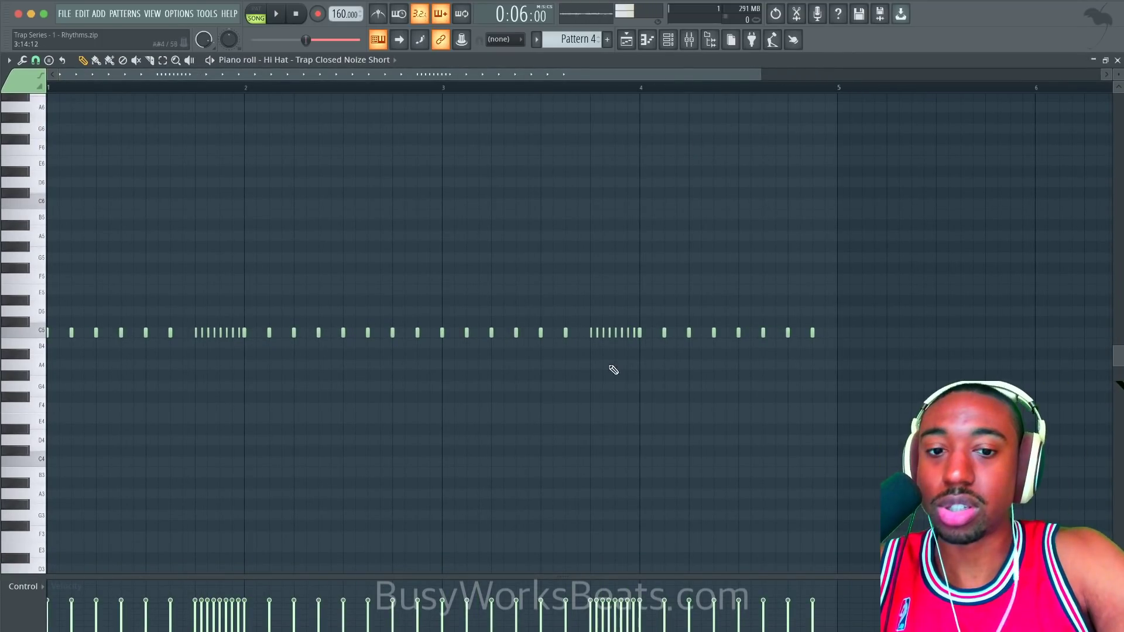
pyautogui.moveTo(565, 574); pyautogui.dragTo(565, 559)
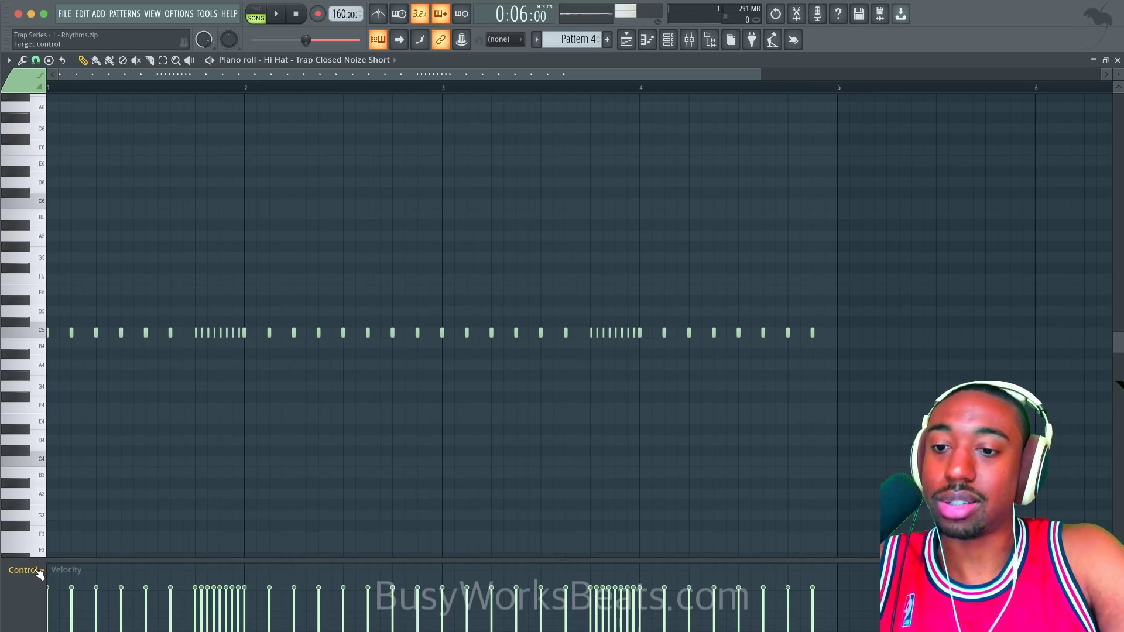
pyautogui.moveTo(574, 561); pyautogui.dragTo(572, 537)
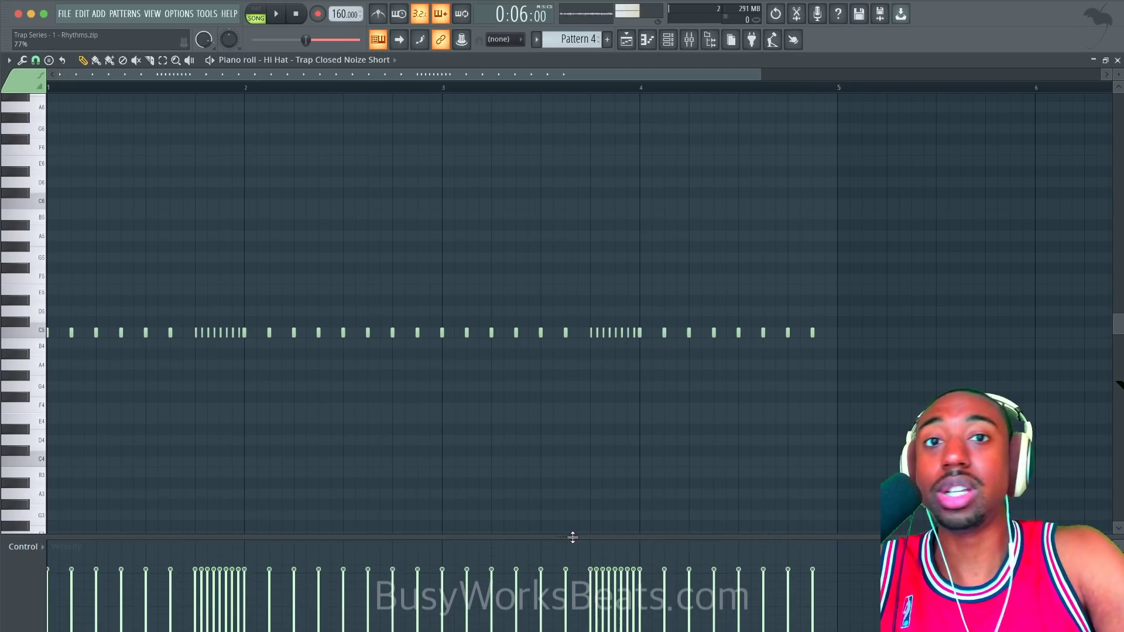
pyautogui.click(35, 550)
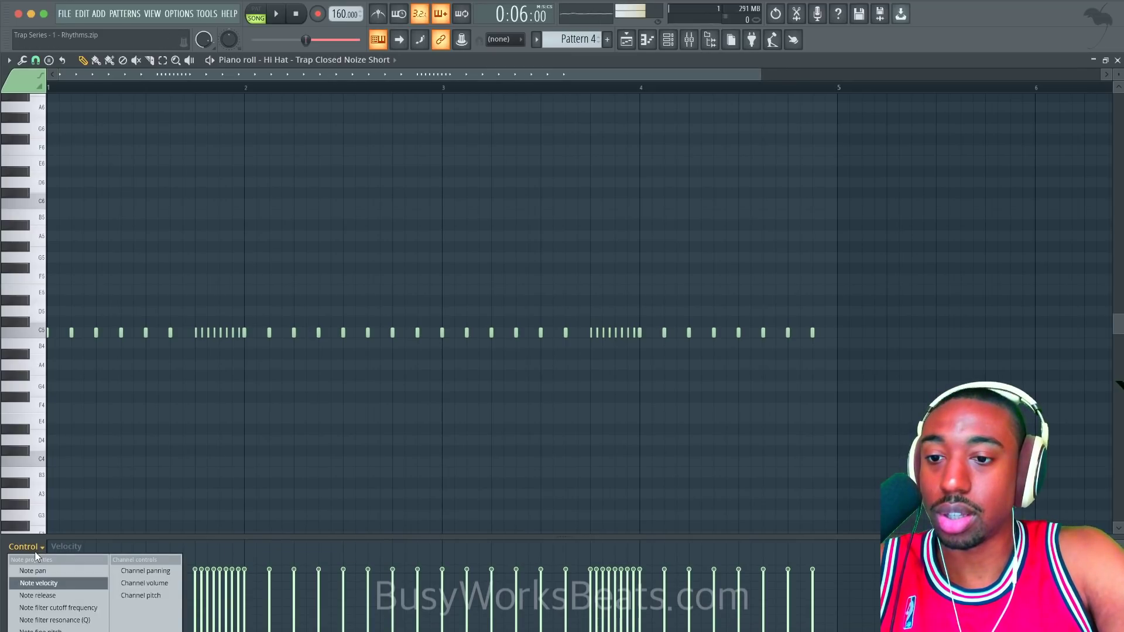
pyautogui.click(55, 607)
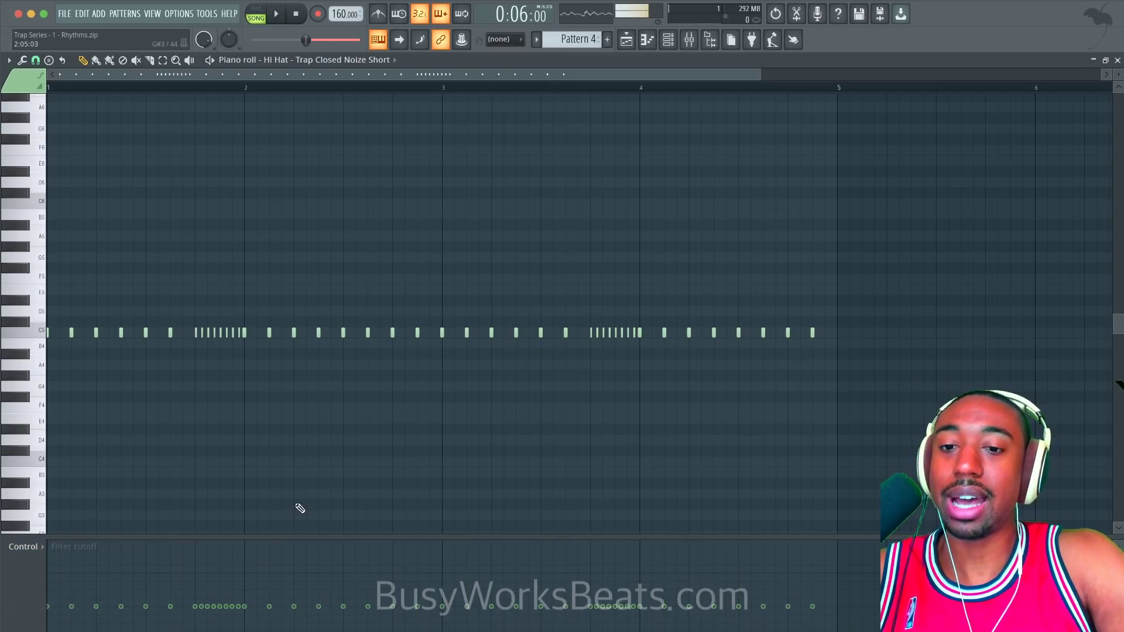
pyautogui.moveTo(560, 536); pyautogui.dragTo(560, 422)
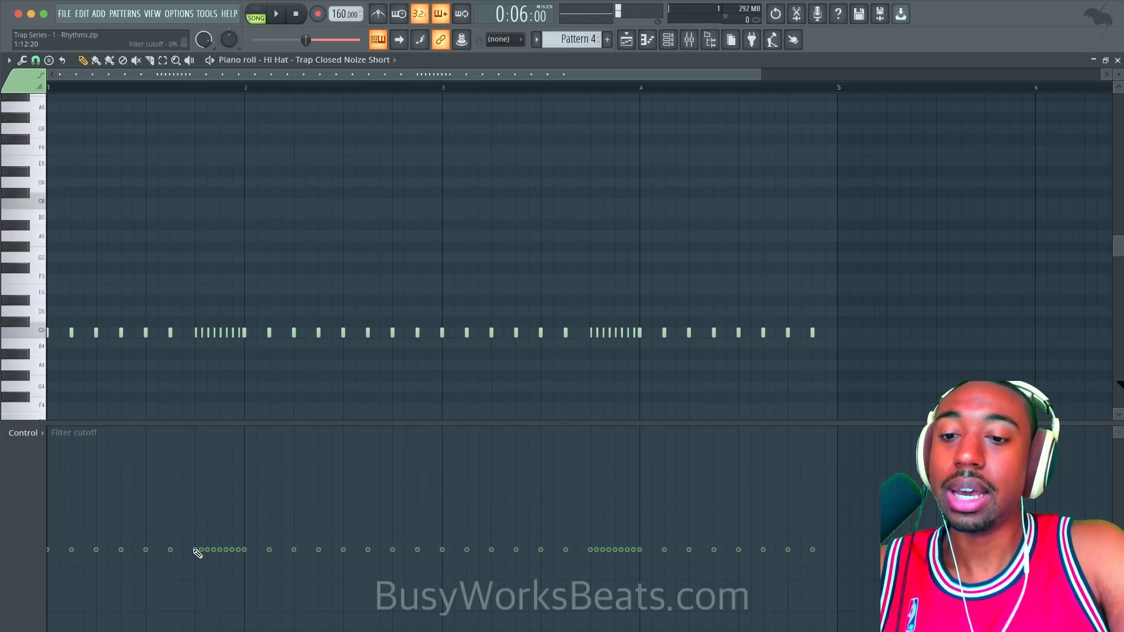
# Draw falling filter cutoff ramps down to about -49% across the rolls ending bars 1 and 3, and play them.
pyautogui.moveTo(212, 554)
pyautogui.mouseDown()
pyautogui.moveTo(241, 564)
pyautogui.moveTo(250, 609)
pyautogui.mouseUp()
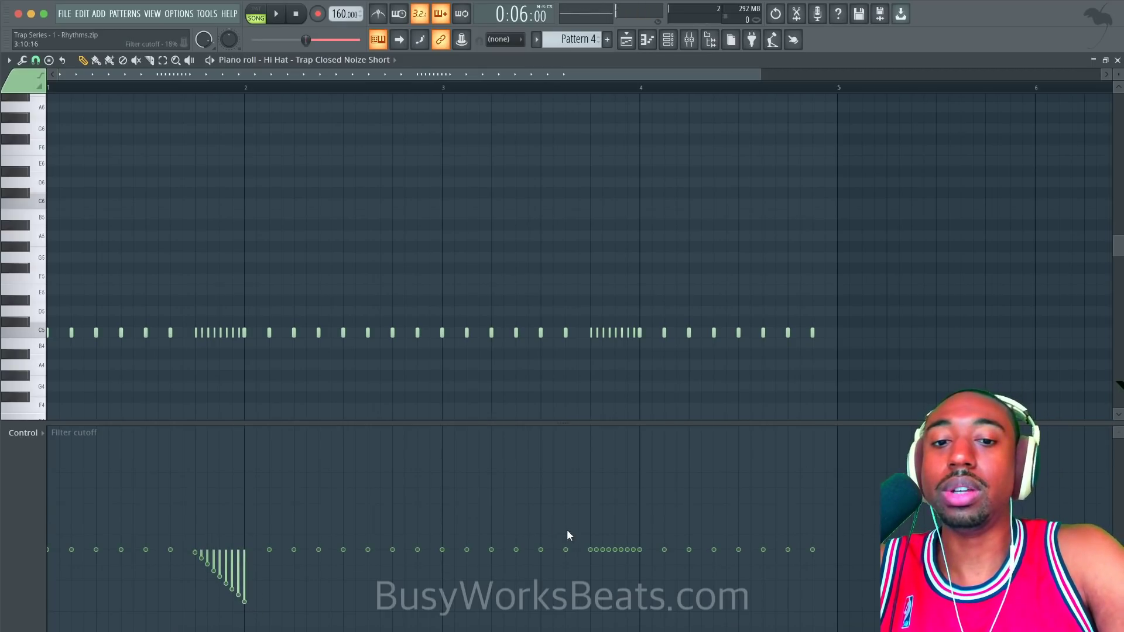
pyautogui.moveTo(592, 548); pyautogui.dragTo(648, 615)
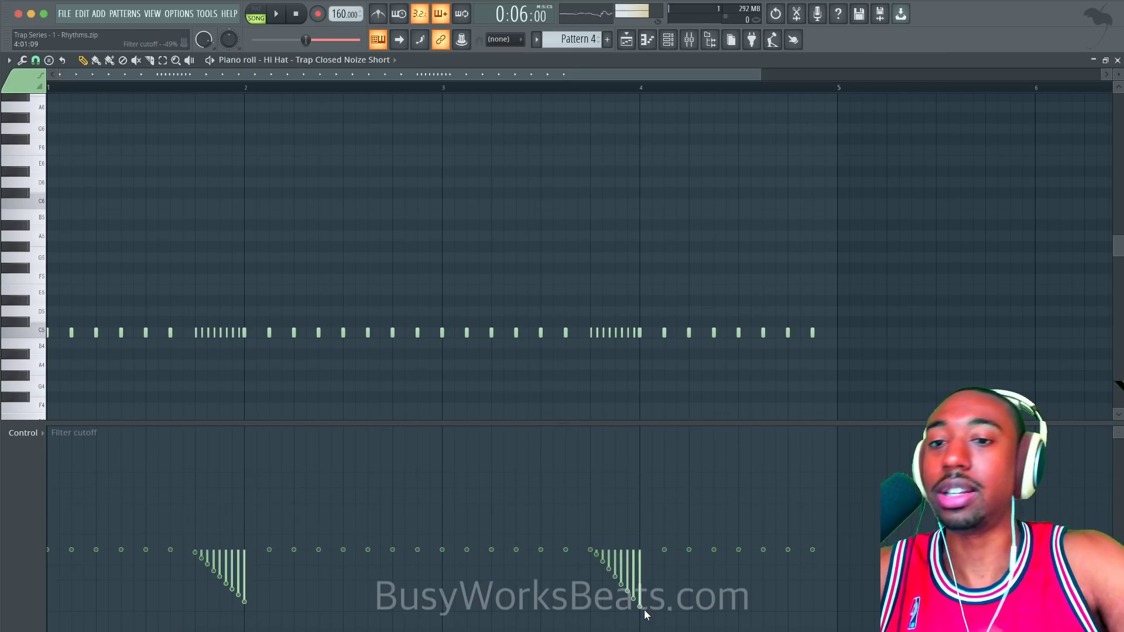
pyautogui.press('space')
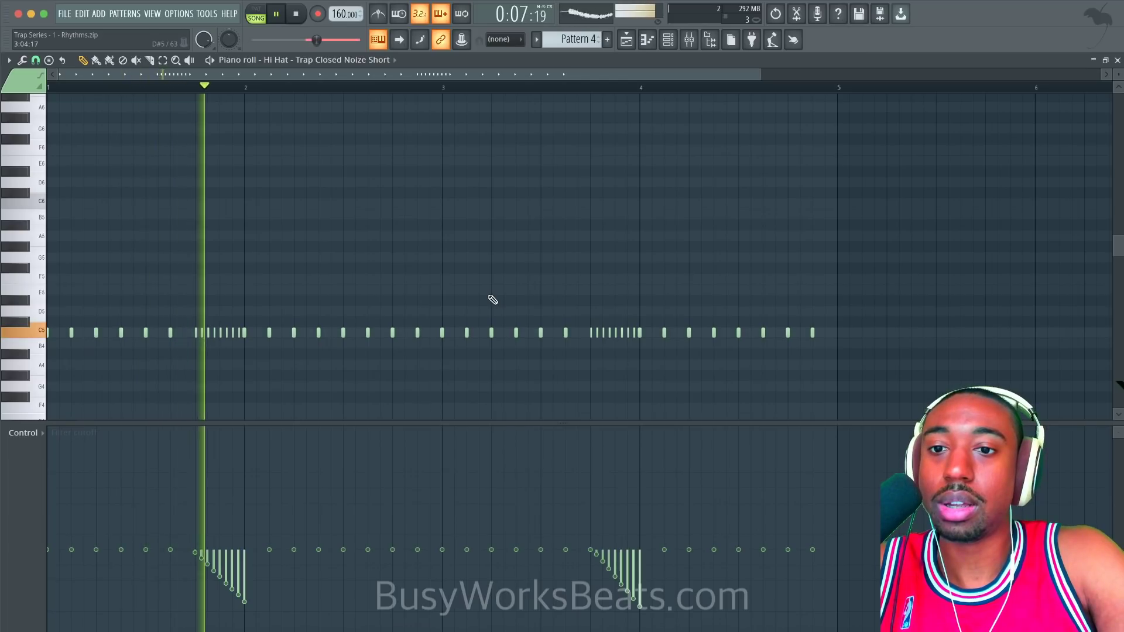
pyautogui.press('space')
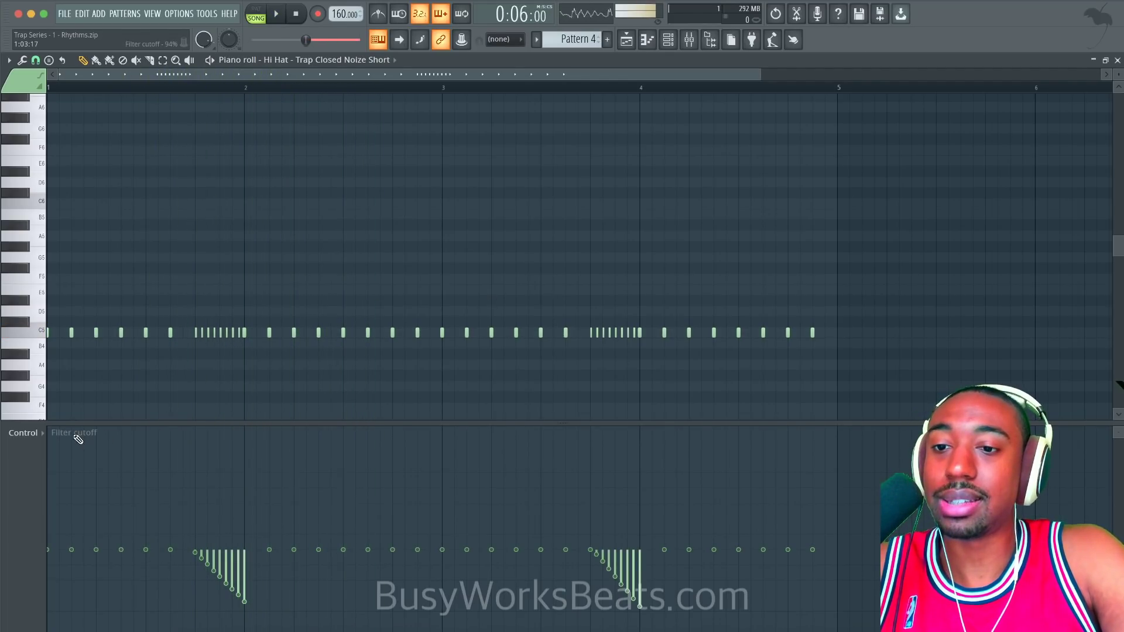
# Switch the control lane to note filter resonance and raise it evenly across the roll ending bar 1.
pyautogui.click(41, 434)
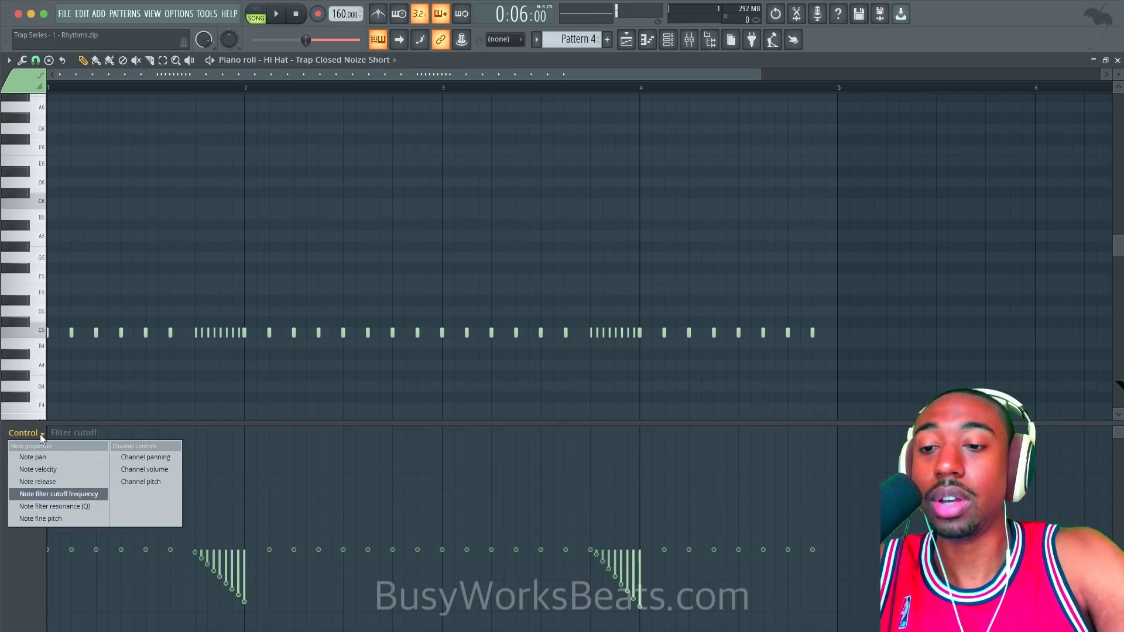
pyautogui.click(49, 505)
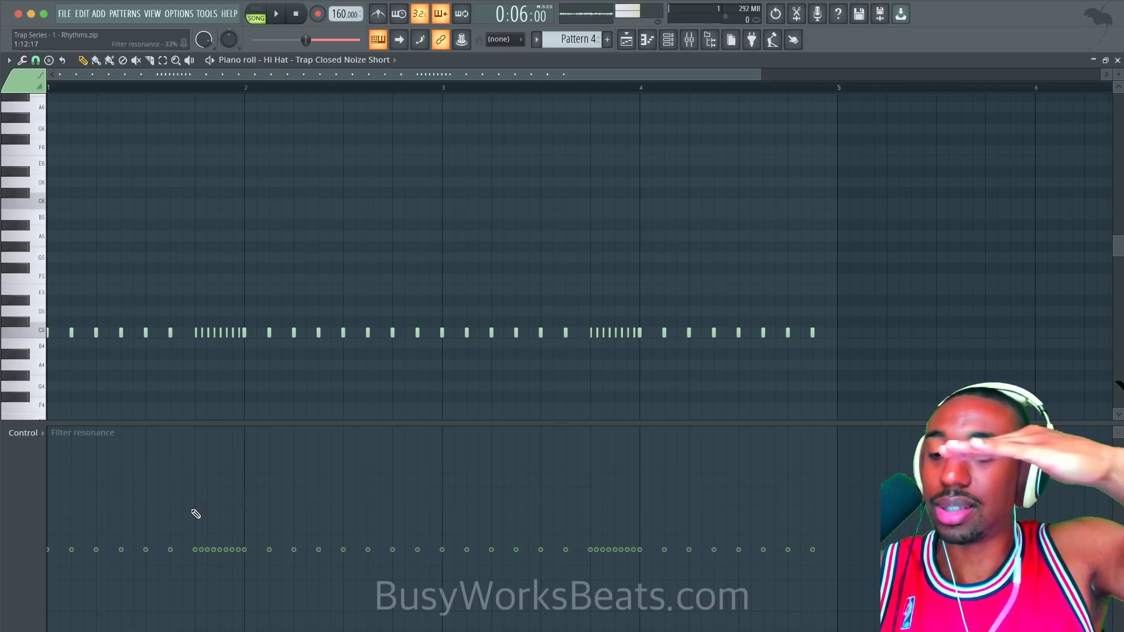
pyautogui.moveTo(196, 514)
pyautogui.mouseDown()
pyautogui.moveTo(247, 513)
pyautogui.moveTo(252, 554)
pyautogui.mouseUp()
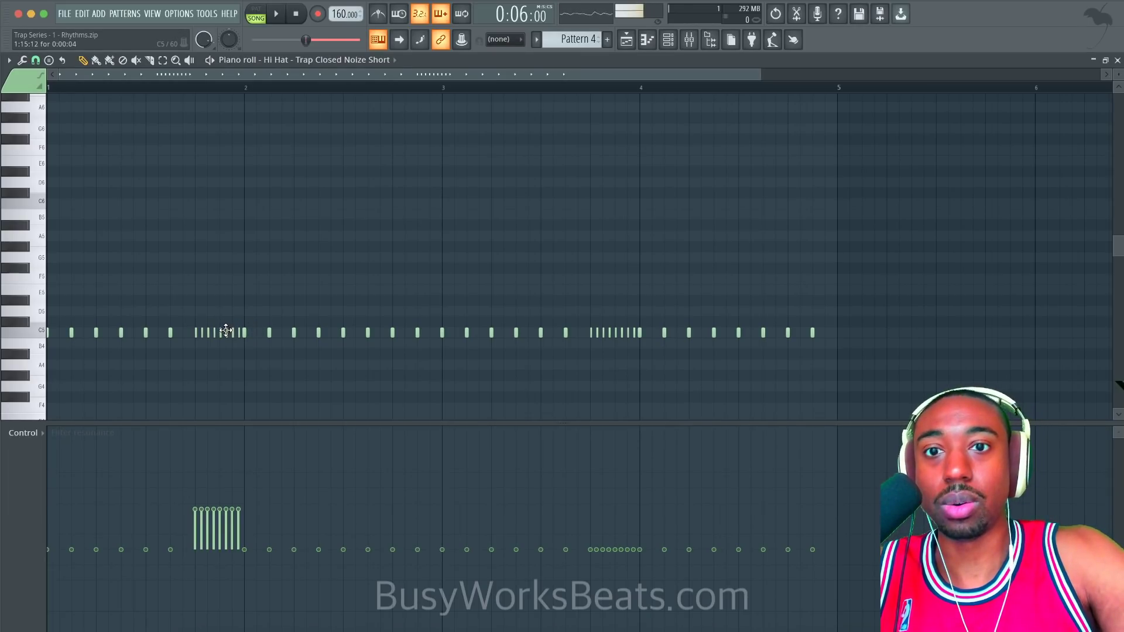
pyautogui.click(307, 288)
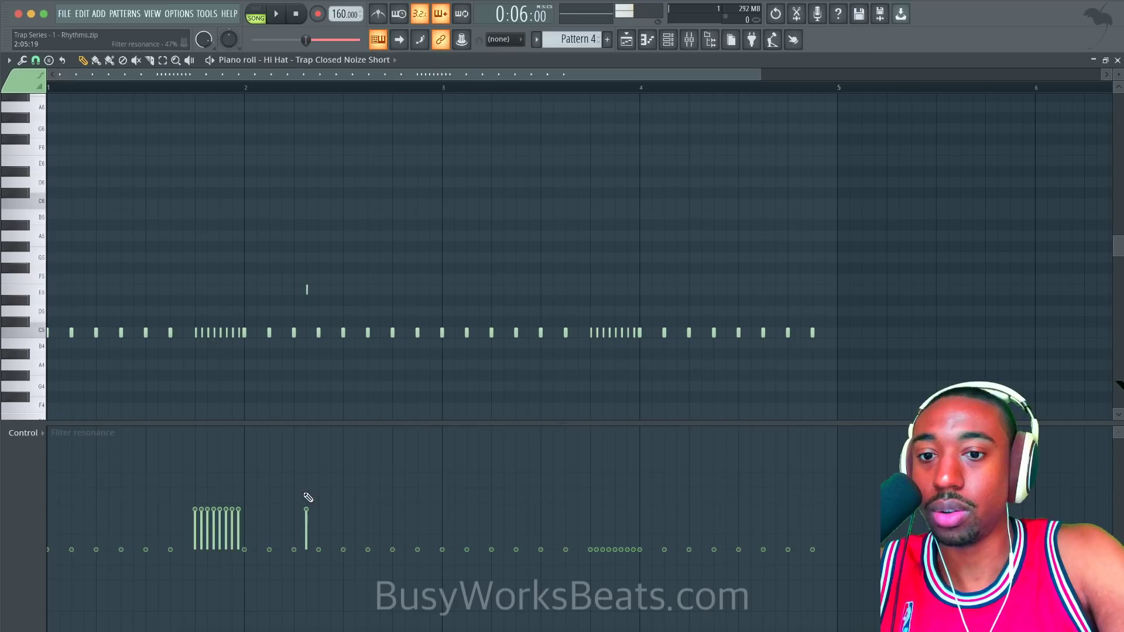
pyautogui.rightClick(306, 290)
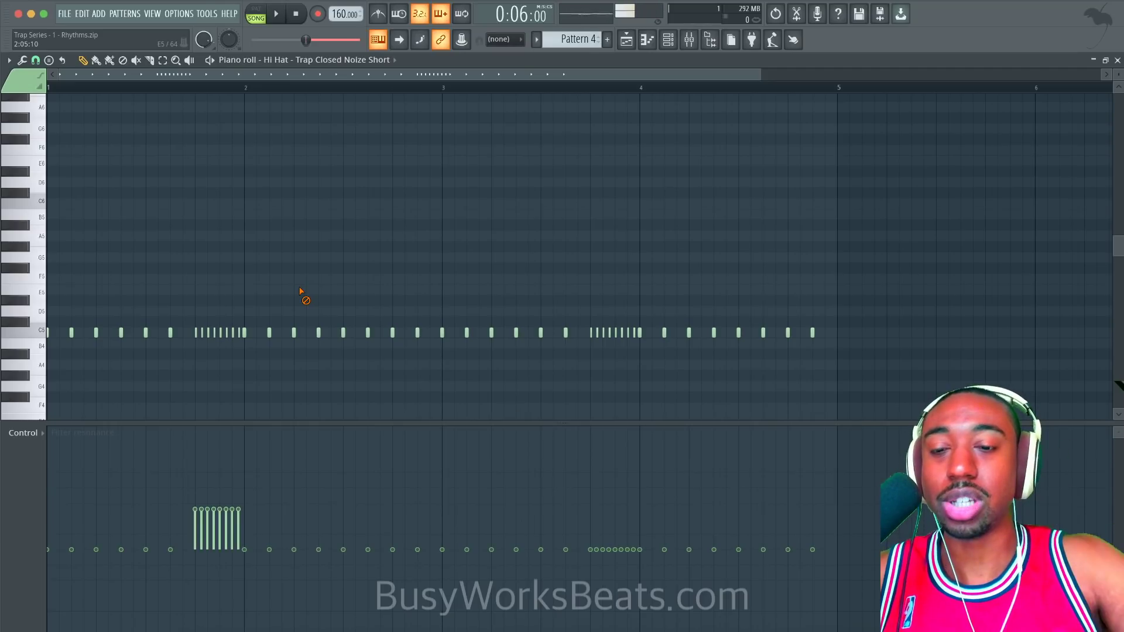
pyautogui.click(26, 432)
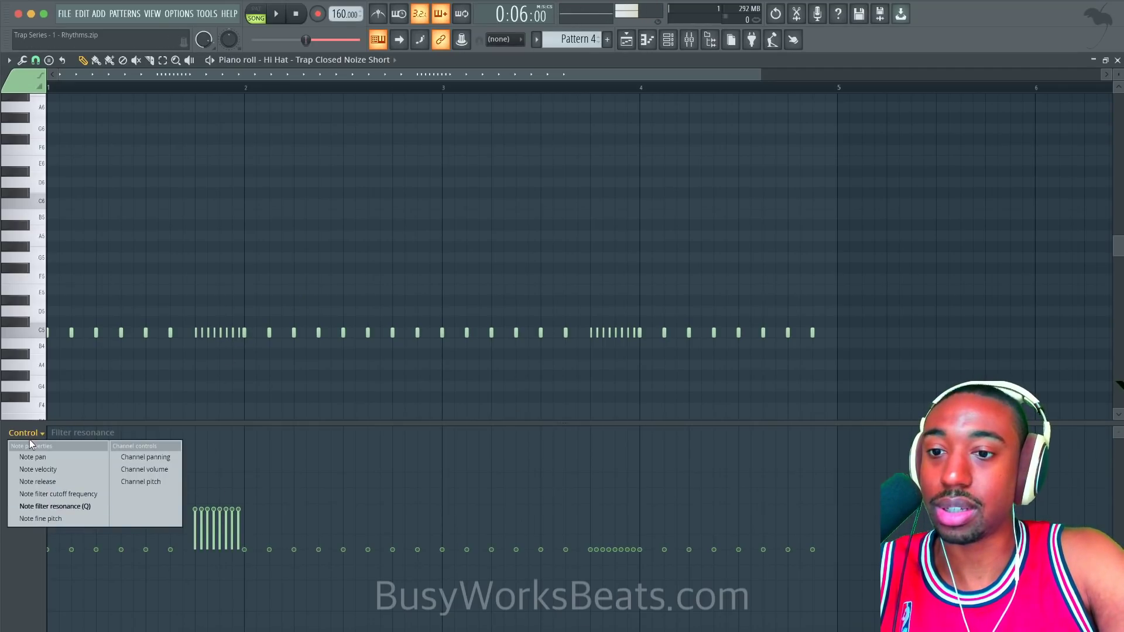
pyautogui.click(180, 403)
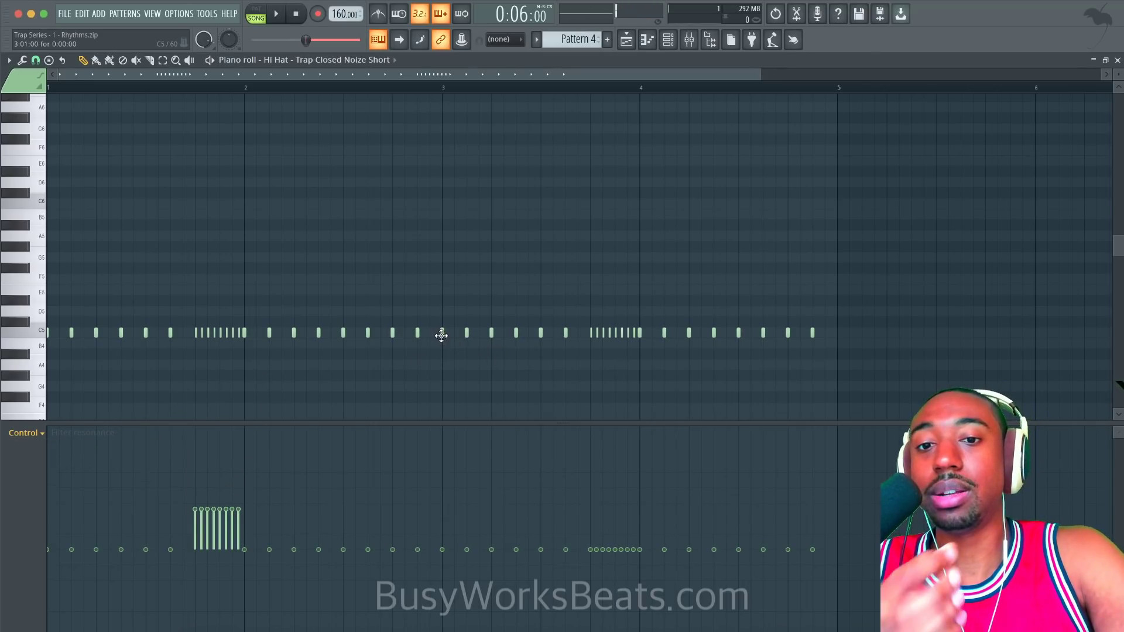
pyautogui.click(394, 268)
pyautogui.rightClick(407, 267)
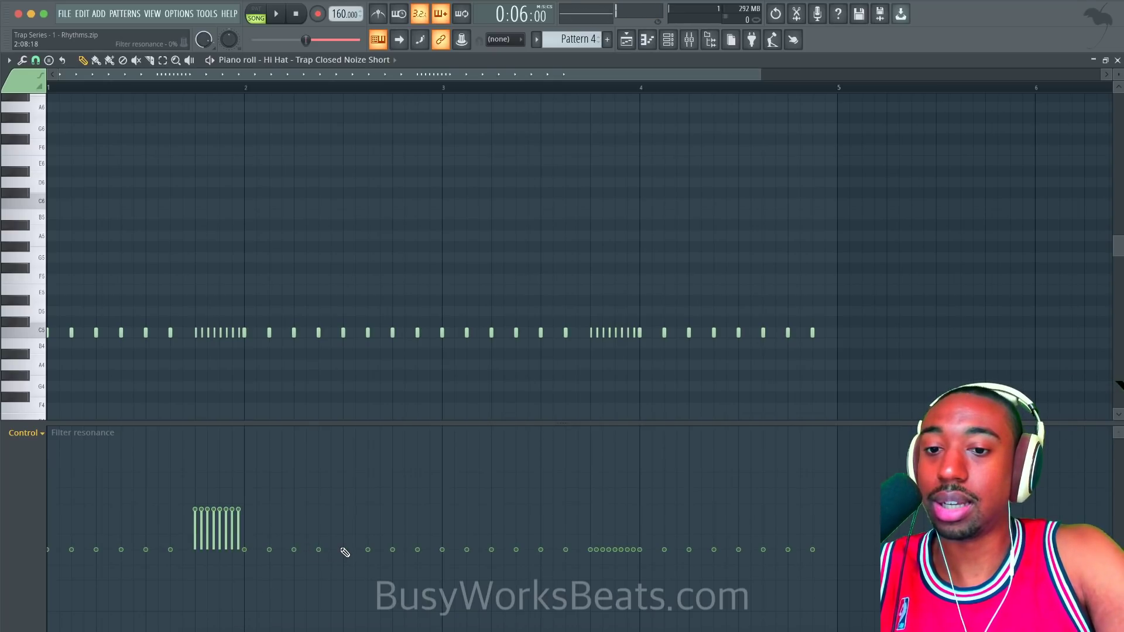
# Reset the bar 1 roll's filter resonance, redraw it evenly at about 26%, and review the filter cutoff ramps.
pyautogui.moveTo(233, 550); pyautogui.dragTo(177, 553)
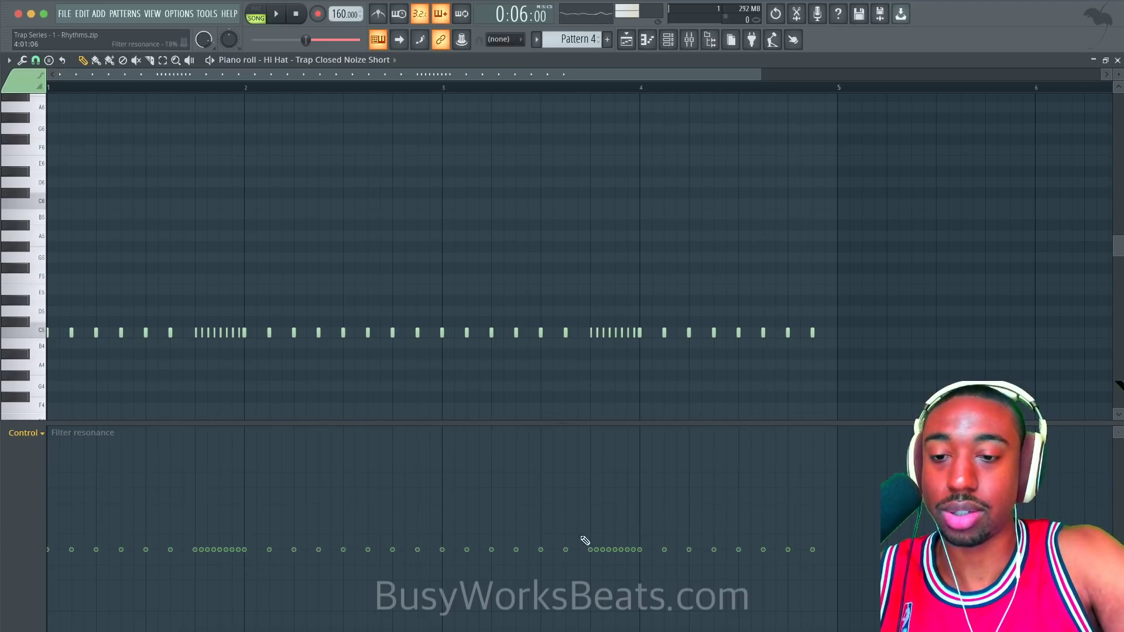
pyautogui.moveTo(200, 521); pyautogui.dragTo(225, 521)
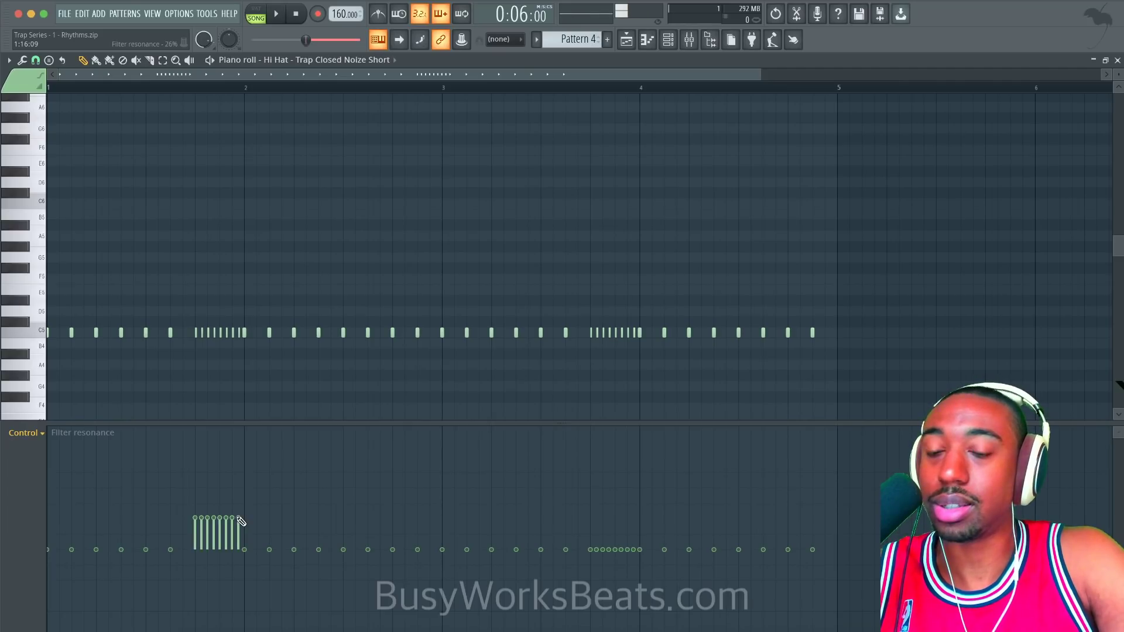
pyautogui.click(39, 437)
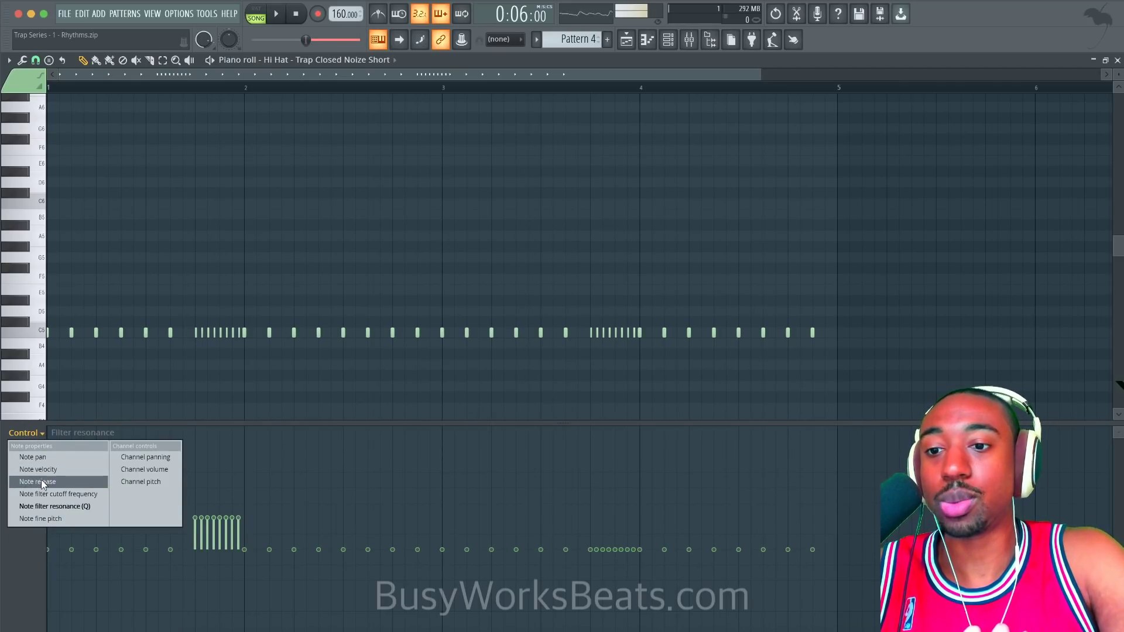
pyautogui.click(41, 493)
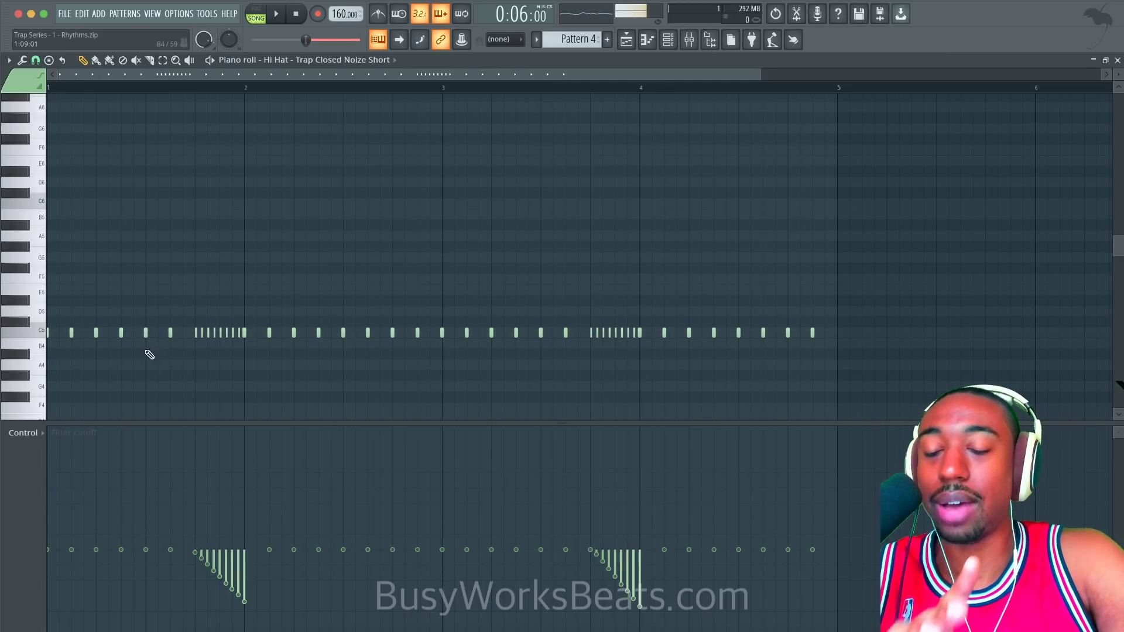
# Return the control lane to note filter resonance, raise the bar 3 roll evenly to about 33%, and play the pattern.
pyautogui.click(38, 434)
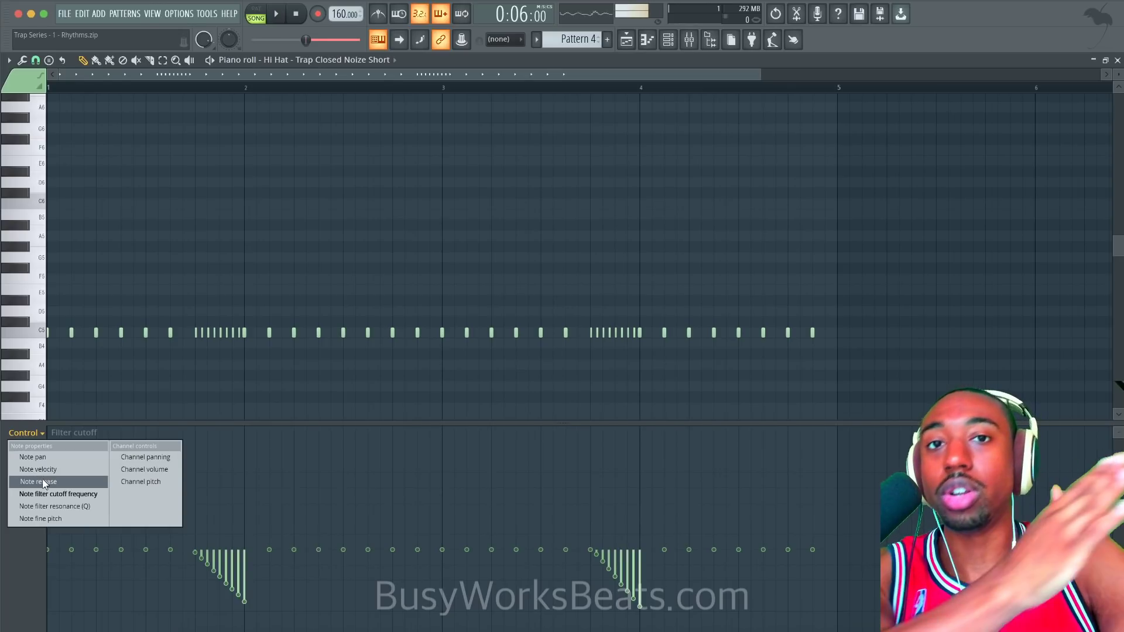
pyautogui.click(45, 506)
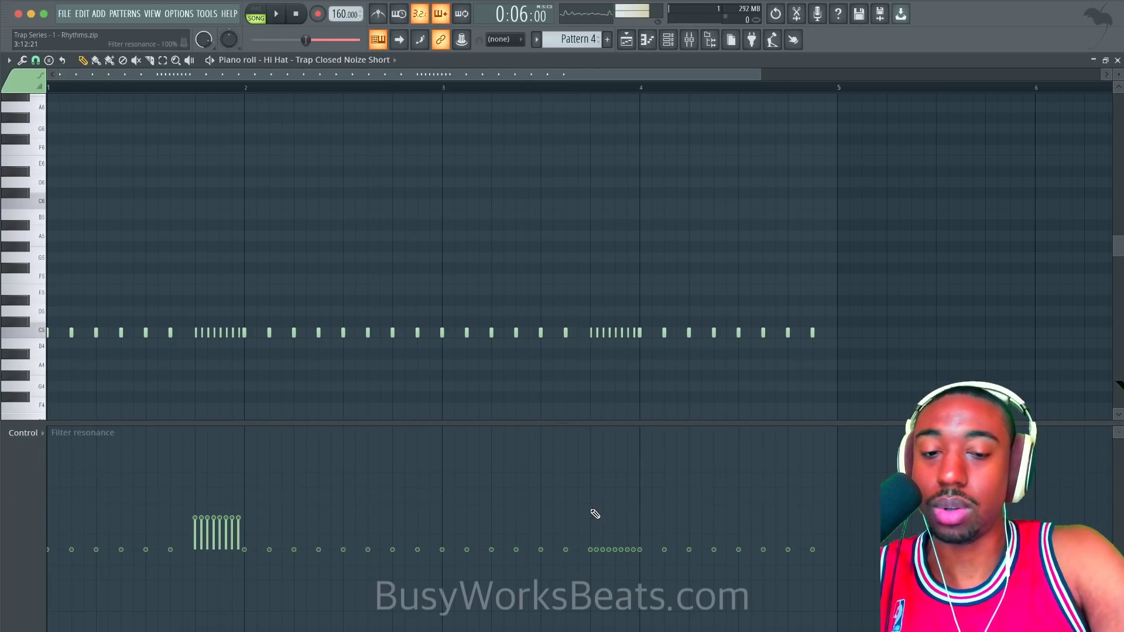
pyautogui.moveTo(590, 518); pyautogui.dragTo(631, 518)
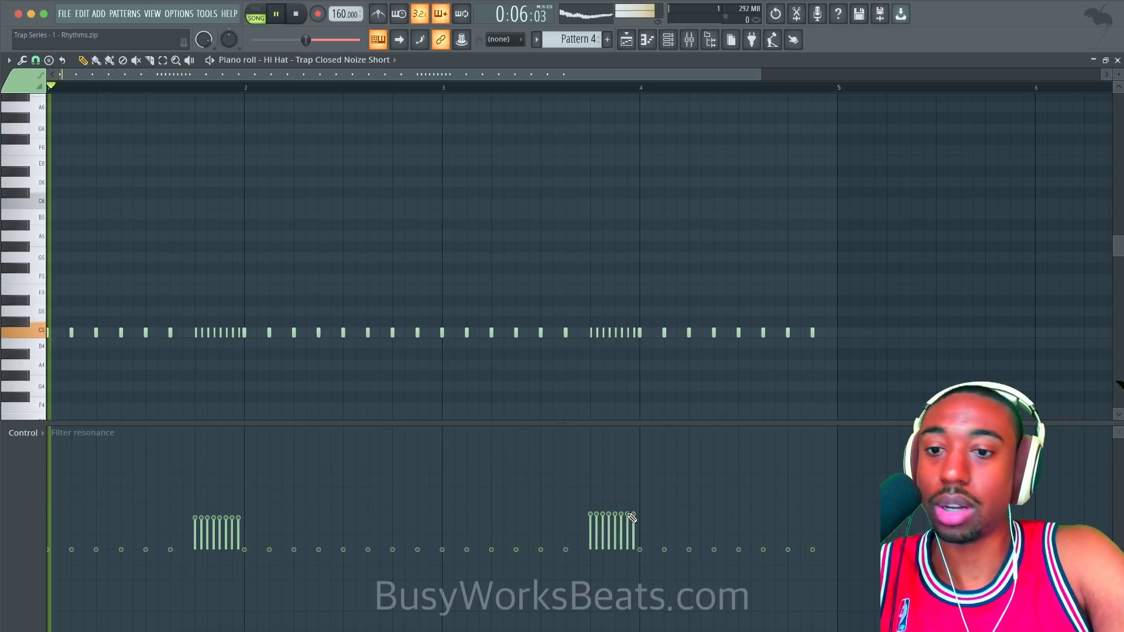
pyautogui.press('space')
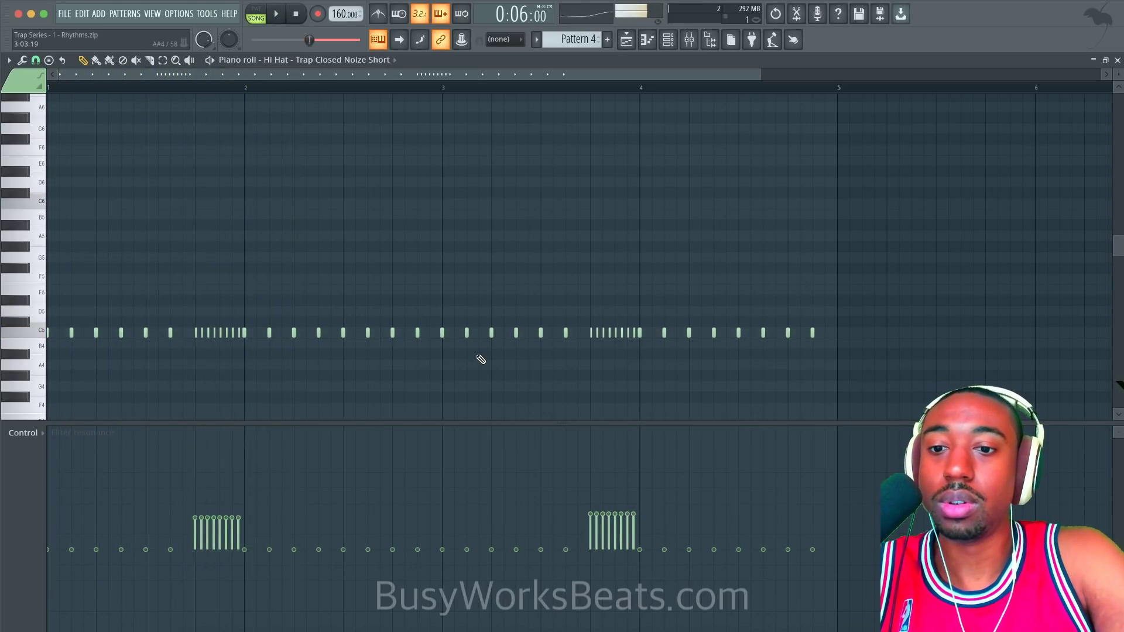
pyautogui.press('space')
# Redraw both rolls' filter resonance as rising ramps, up to about 59% in bar 1 and 40% in bar 3, and close the piano roll.
pyautogui.moveTo(196, 538); pyautogui.dragTo(221, 536)
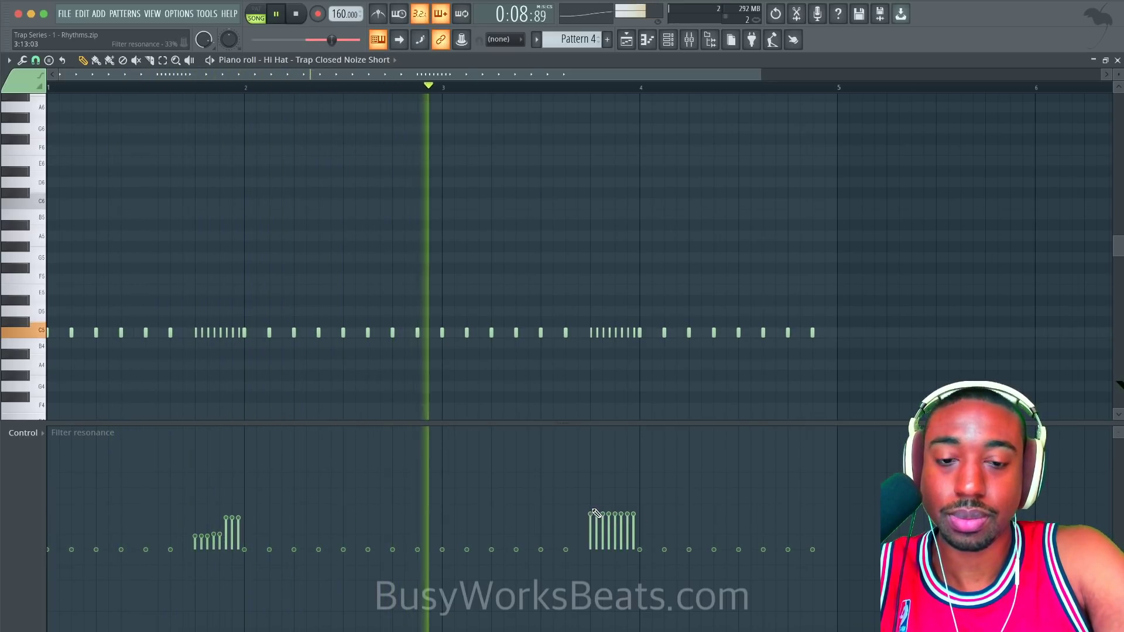
pyautogui.moveTo(589, 525); pyautogui.dragTo(598, 540)
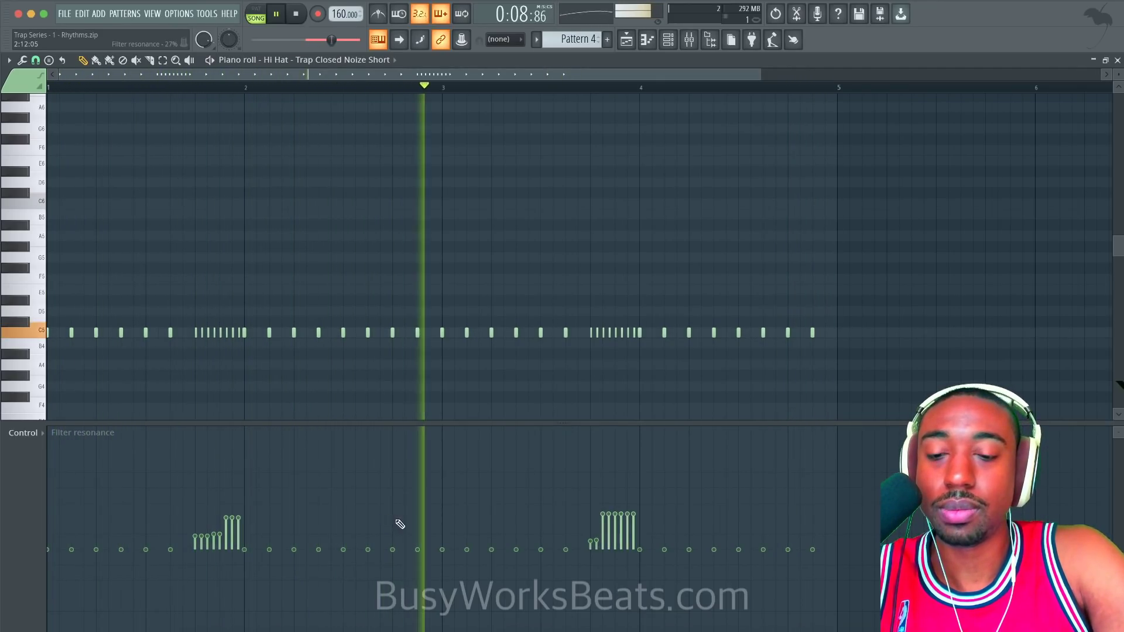
pyautogui.moveTo(607, 537); pyautogui.dragTo(646, 502)
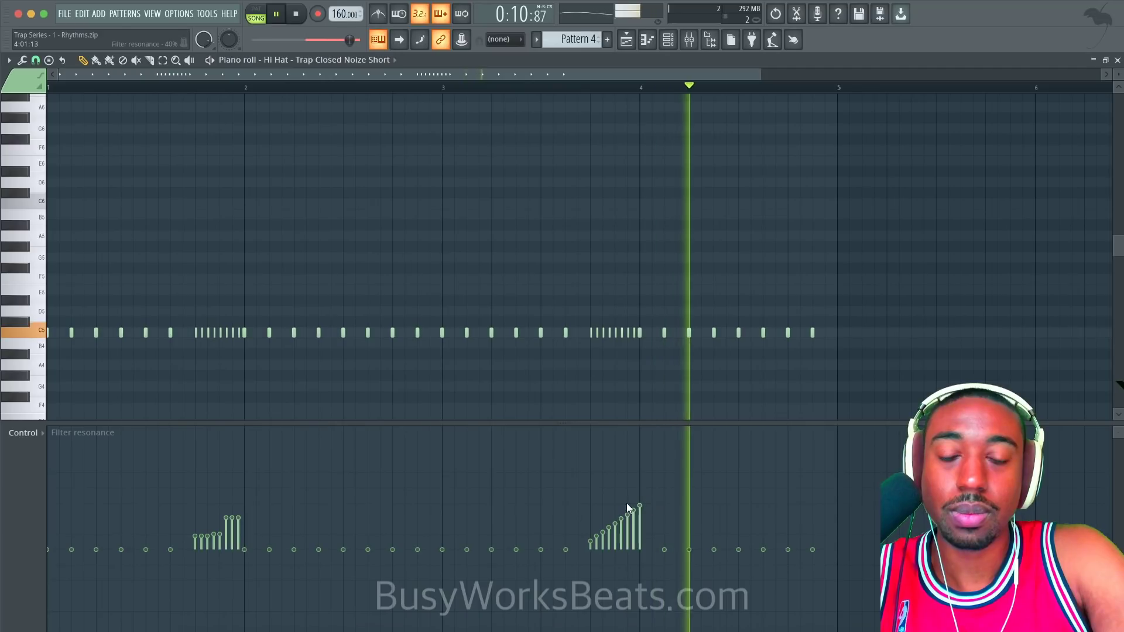
pyautogui.moveTo(196, 538); pyautogui.dragTo(256, 476)
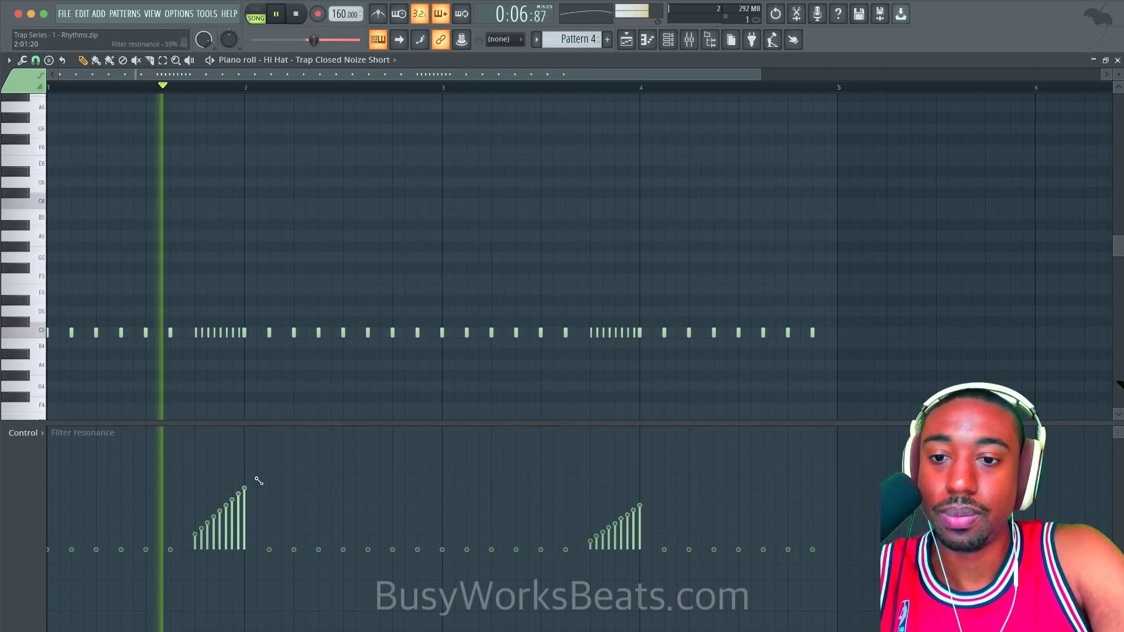
pyautogui.press('space')
pyautogui.click(1118, 60)
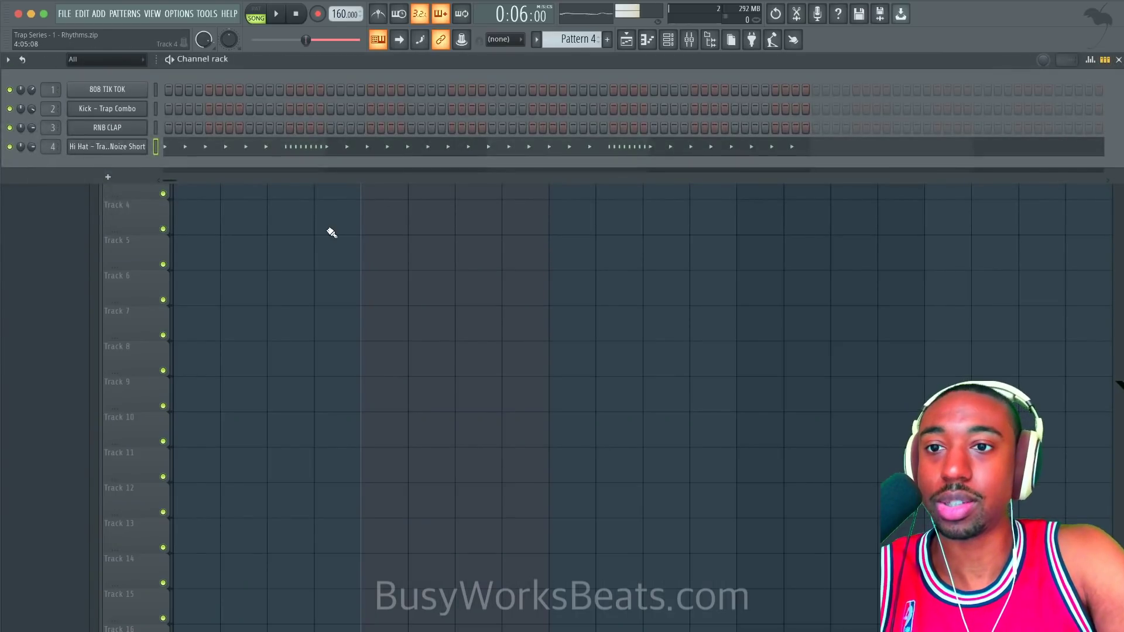
# In the hi-hat's instrument settings, give the Mod X envelope a 100% modulation amount and zero its hold, sustain and release.
pyautogui.click(111, 146)
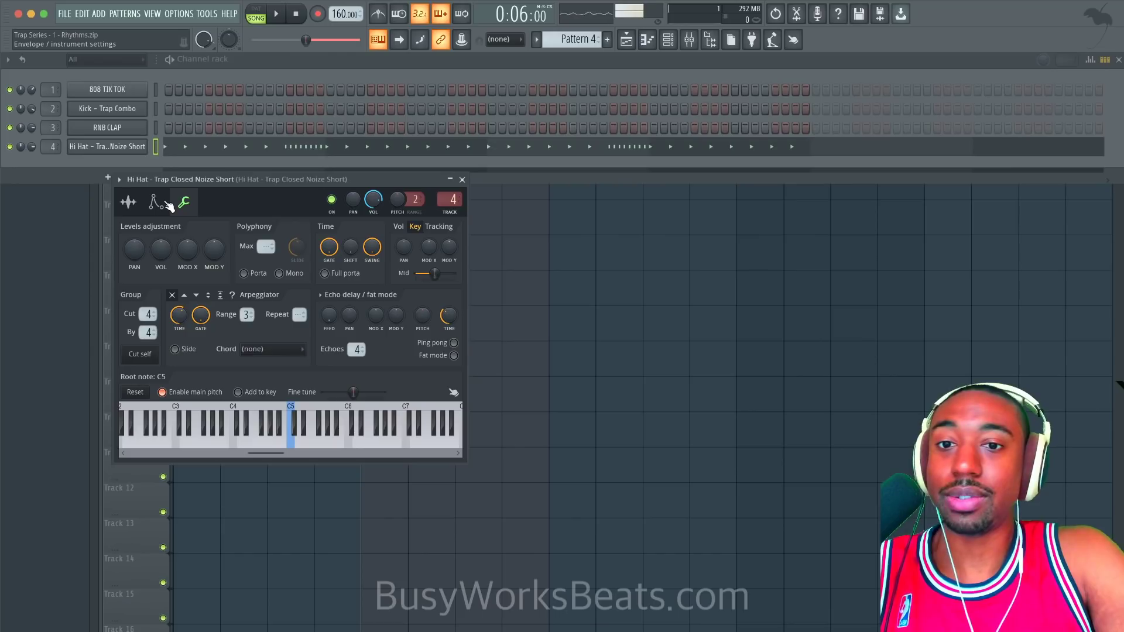
pyautogui.click(155, 203)
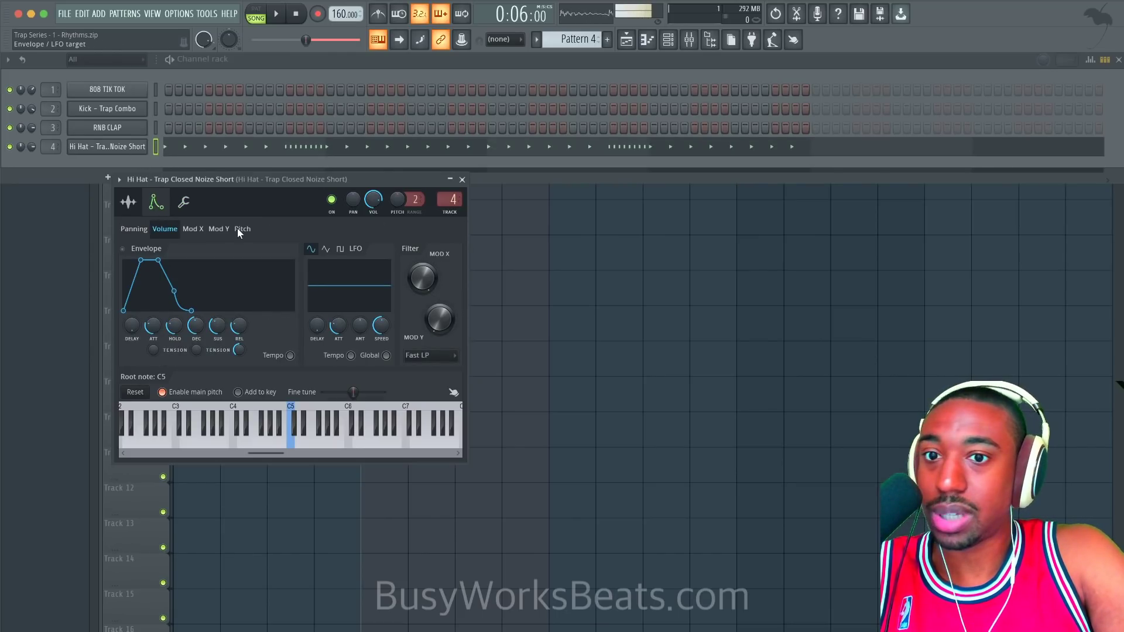
pyautogui.click(199, 228)
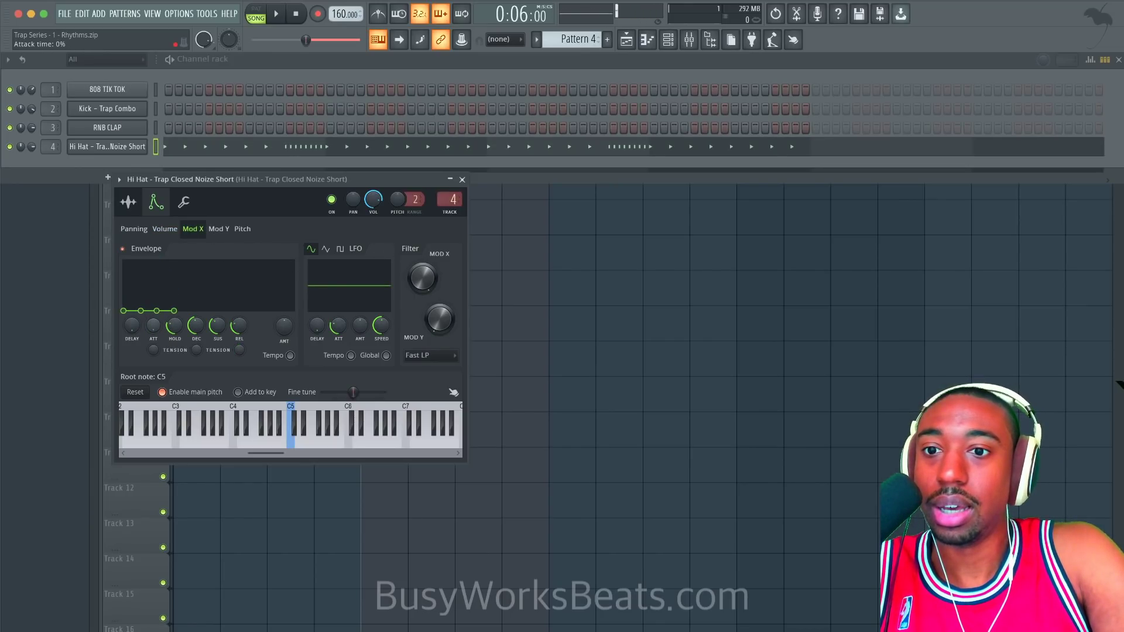
pyautogui.moveTo(285, 326); pyautogui.dragTo(285, 304)
pyautogui.moveTo(216, 321); pyautogui.dragTo(175, 329)
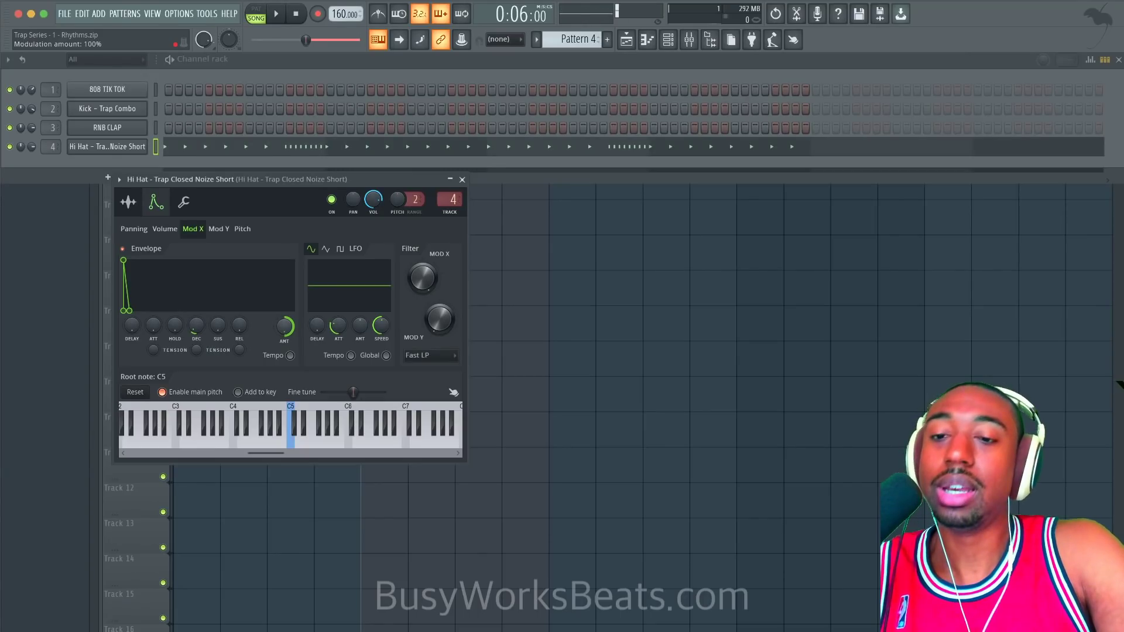
# Shorten the Mod X envelope's decay to a minimal spike and lower the filter's Mod X cutoff while auditioning the hi-hat.
pyautogui.moveTo(197, 325); pyautogui.dragTo(197, 324)
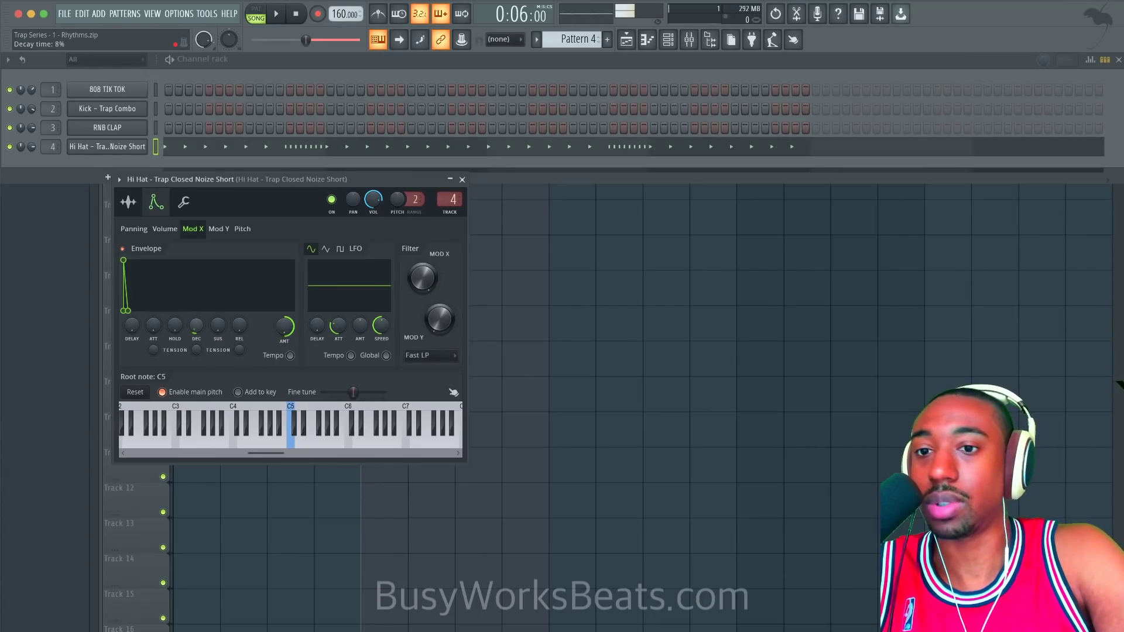
pyautogui.moveTo(196, 326); pyautogui.dragTo(197, 319)
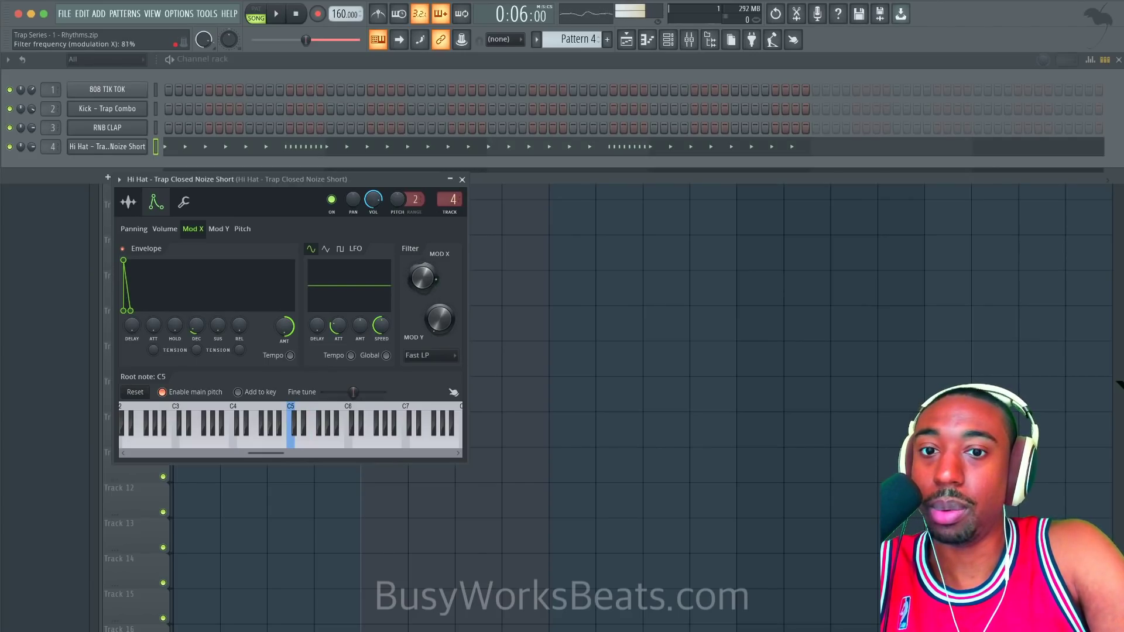
pyautogui.press('e')
pyautogui.press('e')
pyautogui.press('e')
pyautogui.moveTo(197, 326); pyautogui.dragTo(197, 328)
pyautogui.press('e')
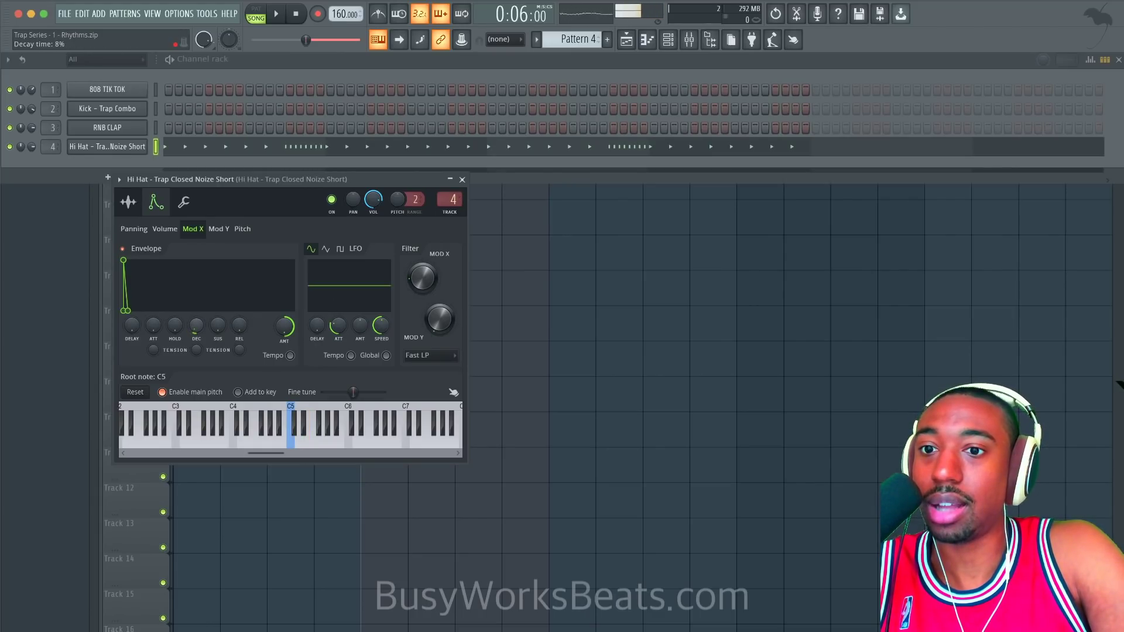
pyautogui.press('e')
pyautogui.press('e')
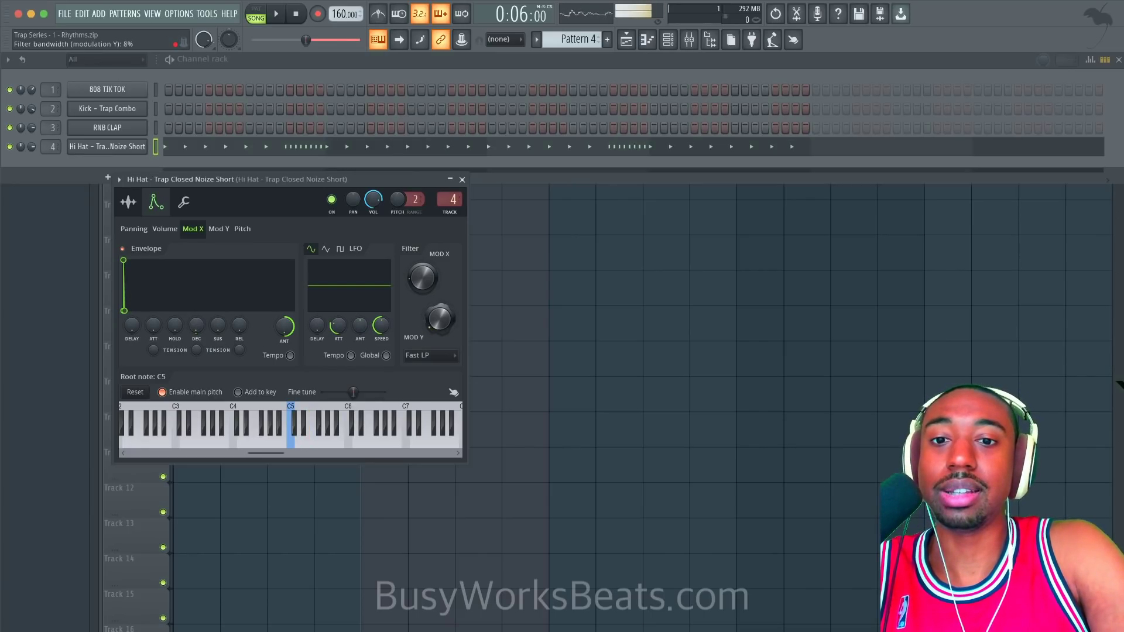
# Audition higher Mod Y filter settings, adjust the Mod X cutoff, and bring Mod Y to about 51% during playback.
pyautogui.moveTo(431, 325); pyautogui.dragTo(431, 316)
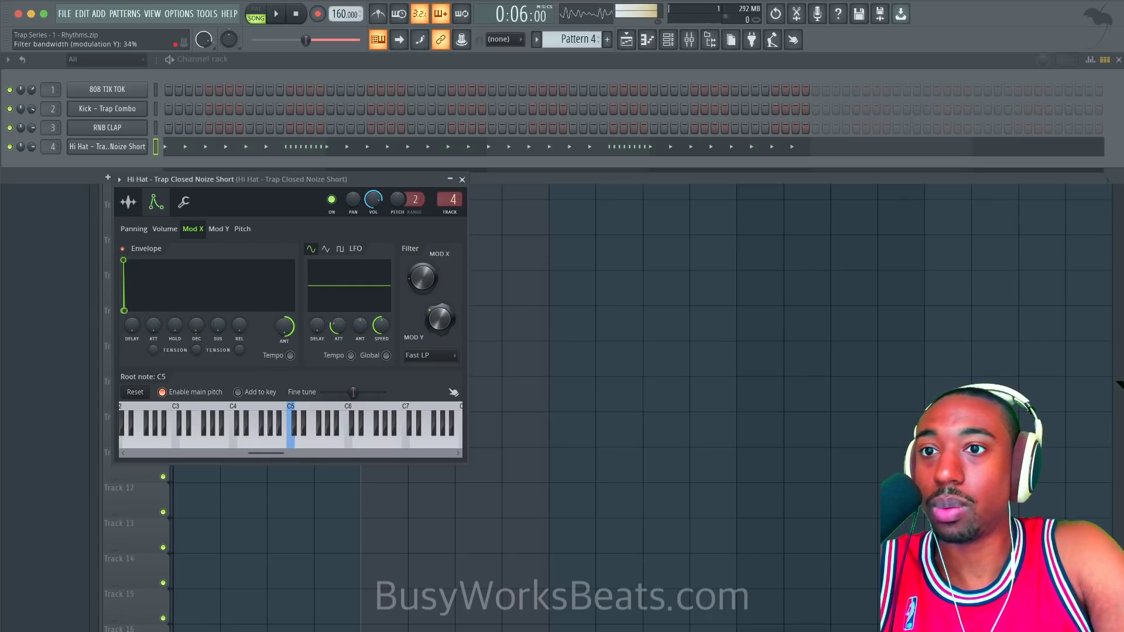
pyautogui.moveTo(431, 316); pyautogui.dragTo(431, 324)
pyautogui.press('e')
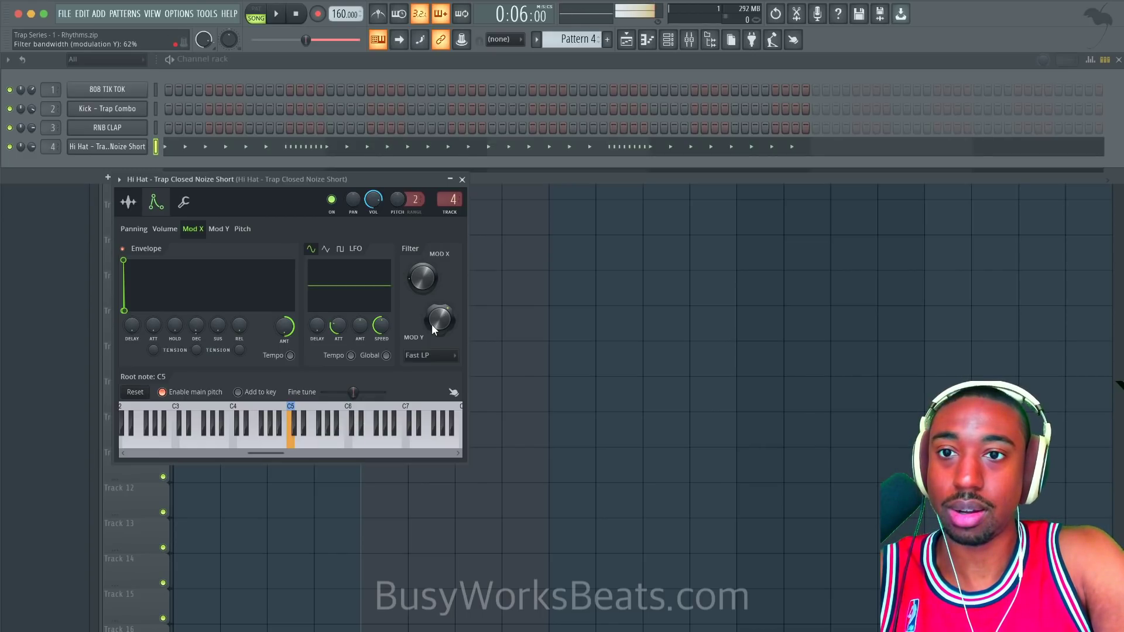
pyautogui.moveTo(431, 324); pyautogui.dragTo(432, 310)
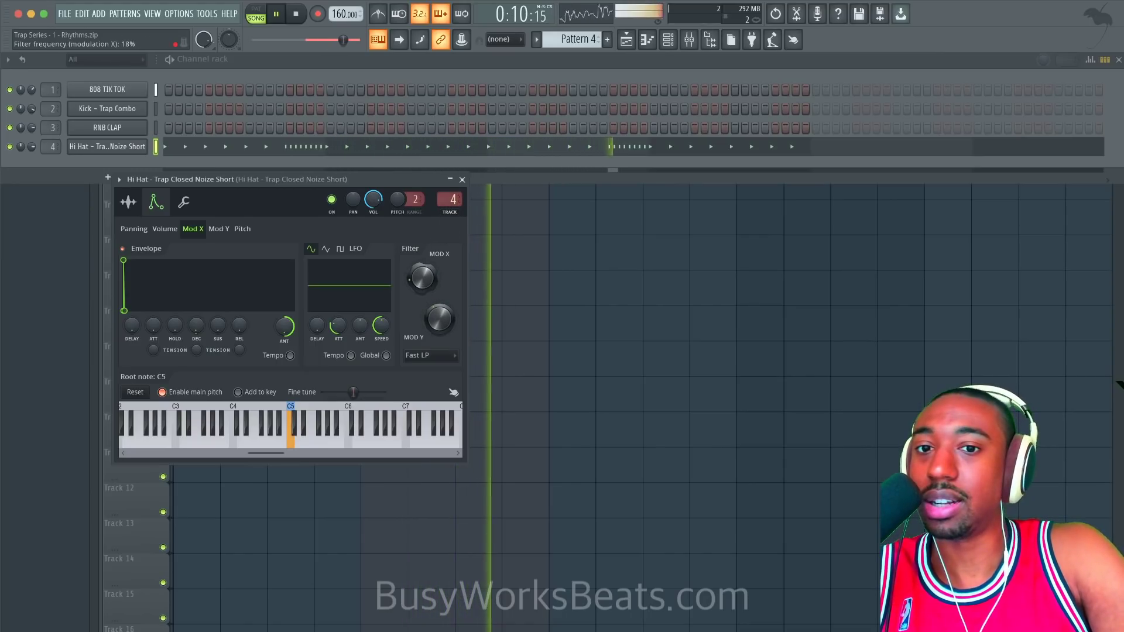
pyautogui.moveTo(439, 319); pyautogui.dragTo(439, 326)
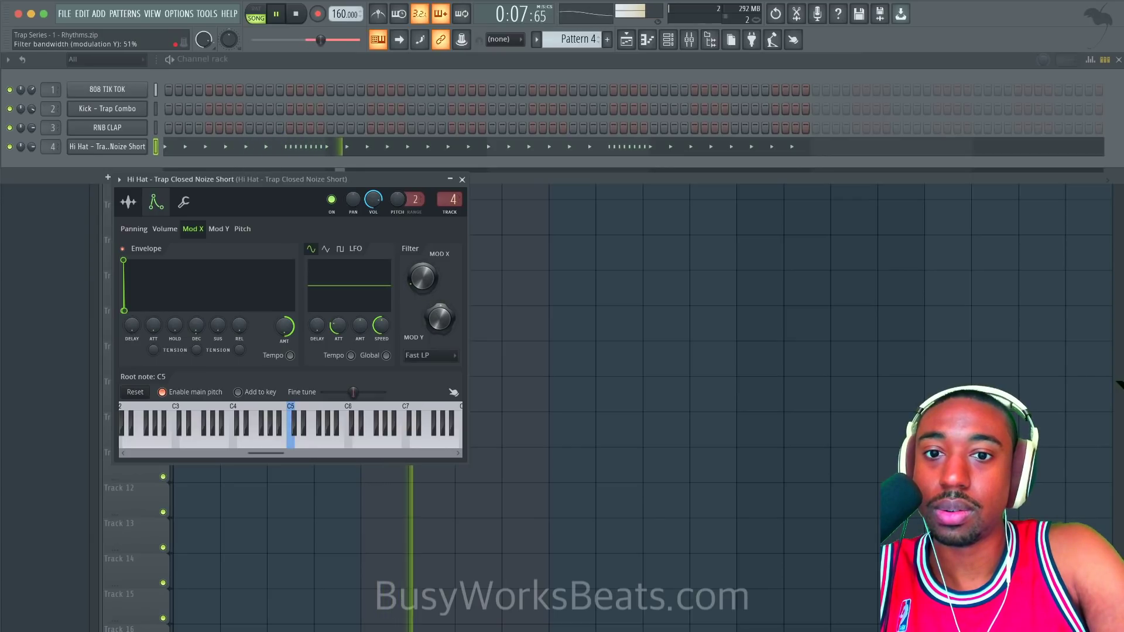
# Stop playback, open the hi-hat's piano roll, and reset the note filter cutoff ramps of both rolls to 0%.
pyautogui.click(462, 180)
pyautogui.click(131, 150)
pyautogui.press('space')
pyautogui.click(234, 152)
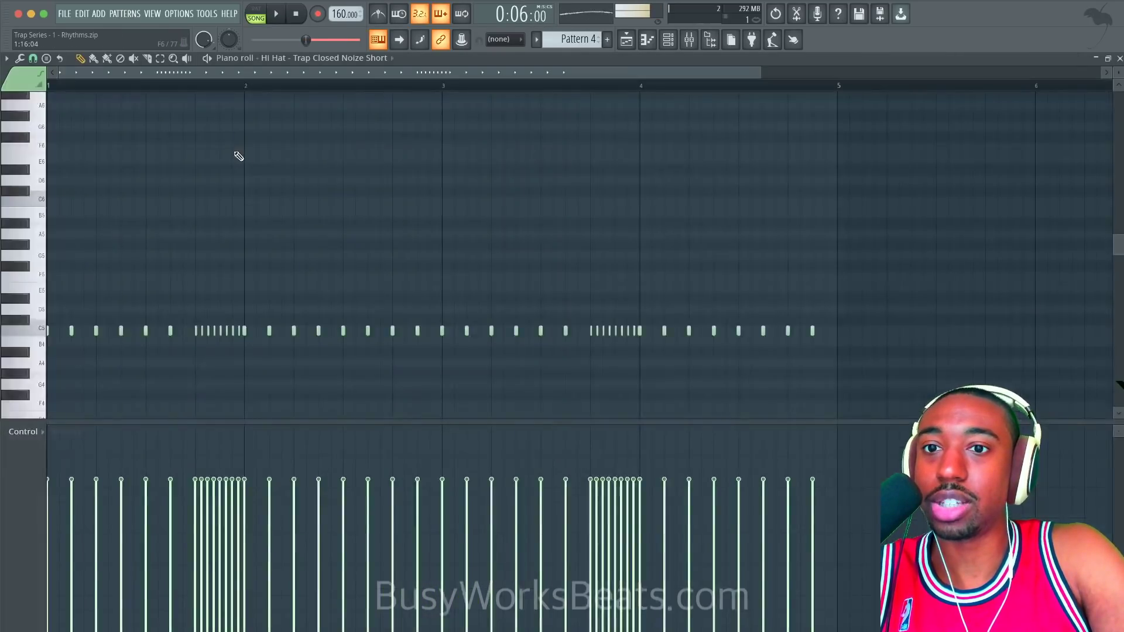
pyautogui.click(24, 431)
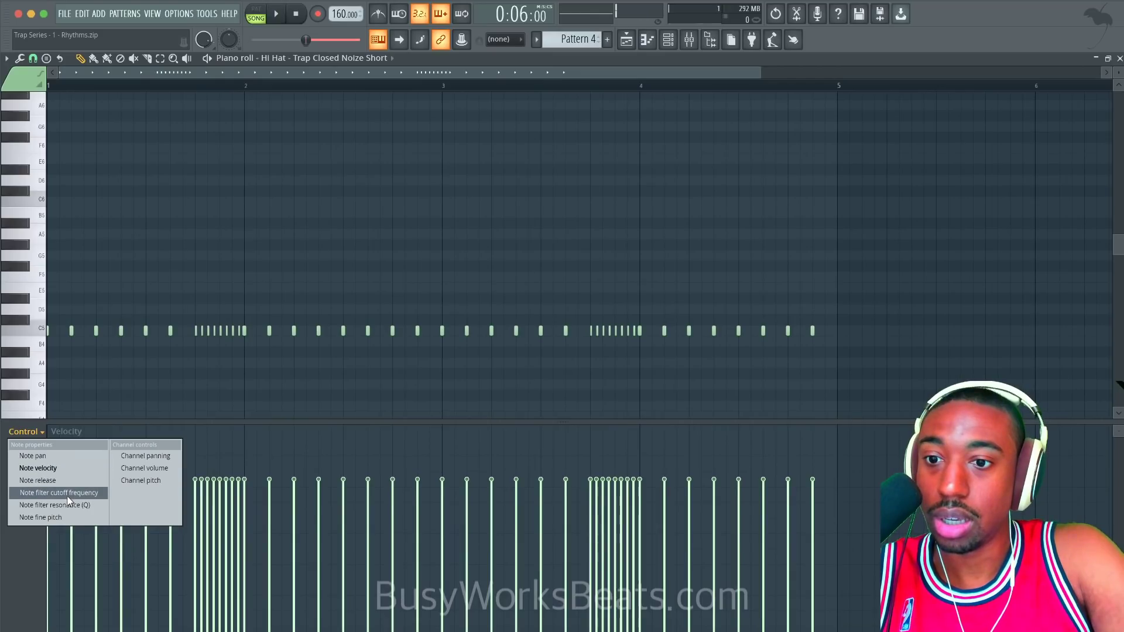
pyautogui.click(35, 494)
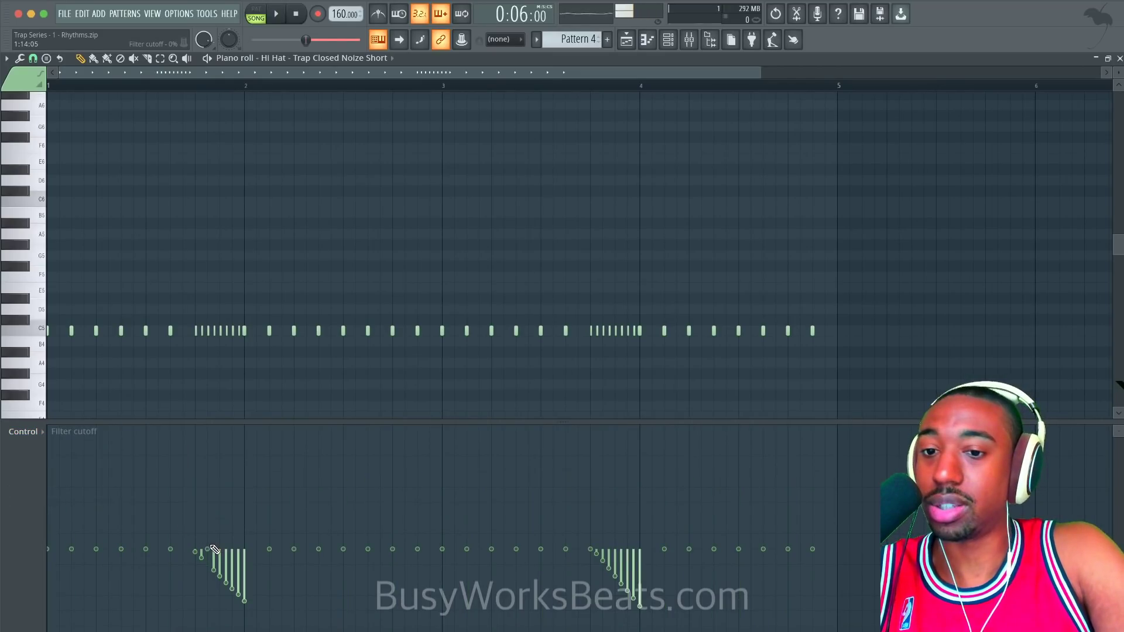
pyautogui.moveTo(213, 550); pyautogui.dragTo(319, 555)
pyautogui.moveTo(234, 543); pyautogui.dragTo(575, 549)
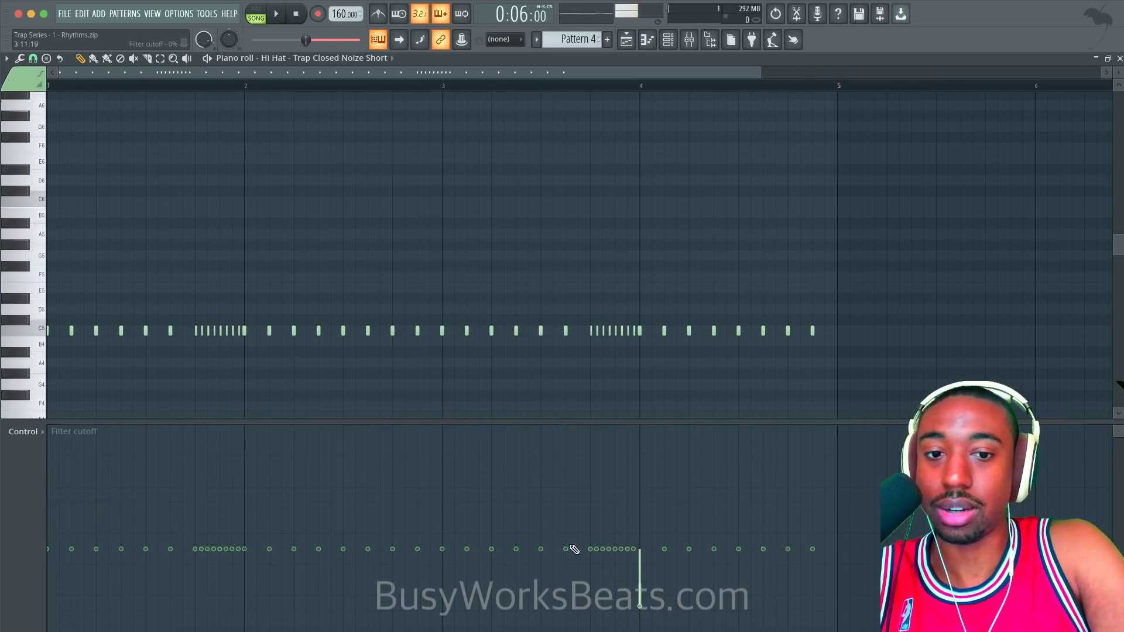
# Switch the control lane to note filter resonance, reset the values across both rolls, and play the pattern.
pyautogui.click(24, 431)
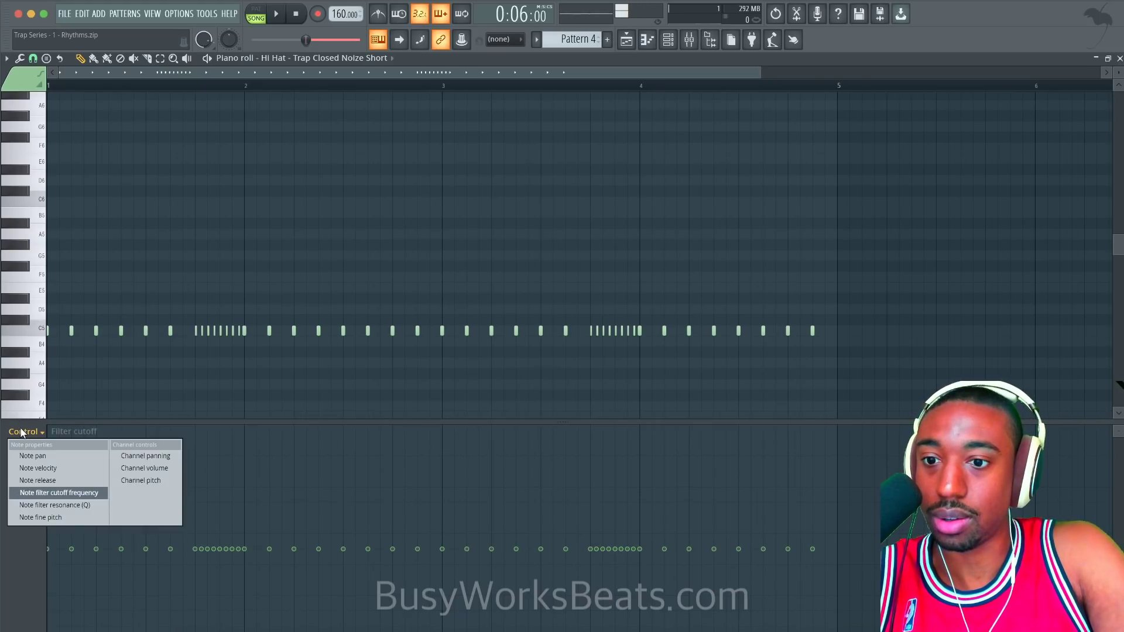
pyautogui.click(56, 502)
pyautogui.moveTo(199, 533)
pyautogui.mouseDown()
pyautogui.moveTo(272, 548)
pyautogui.moveTo(683, 539)
pyautogui.moveTo(593, 546)
pyautogui.mouseUp()
pyautogui.press('space')
# Close the piano roll, refine the hi-hat's Mod X envelope decay, and set the Mod Y filter to 38%.
pyautogui.click(1119, 58)
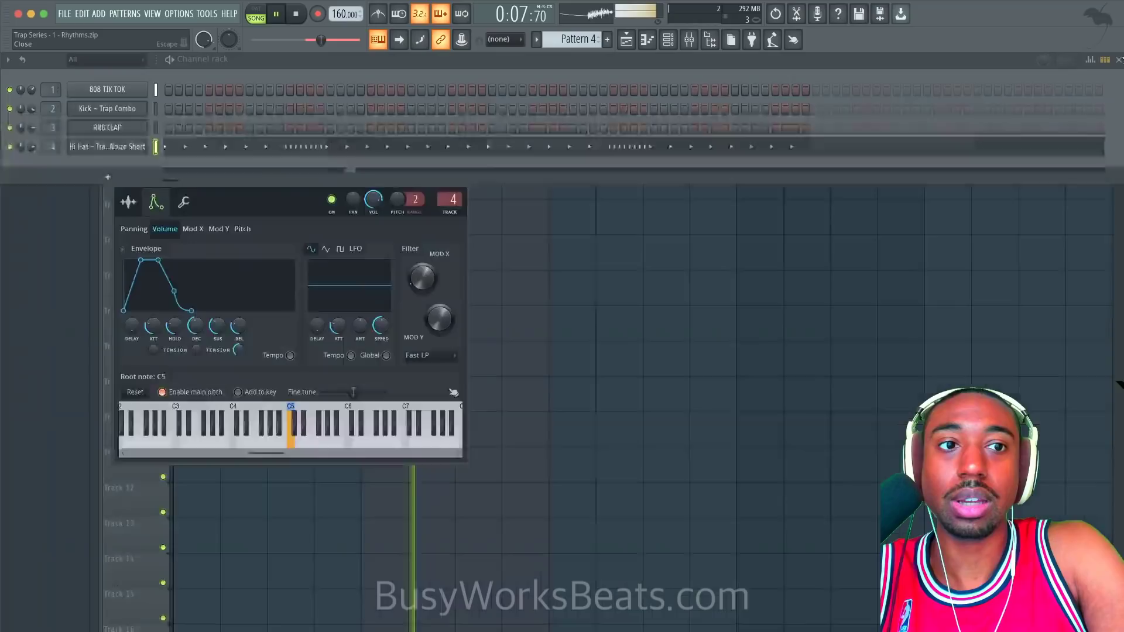
pyautogui.click(192, 229)
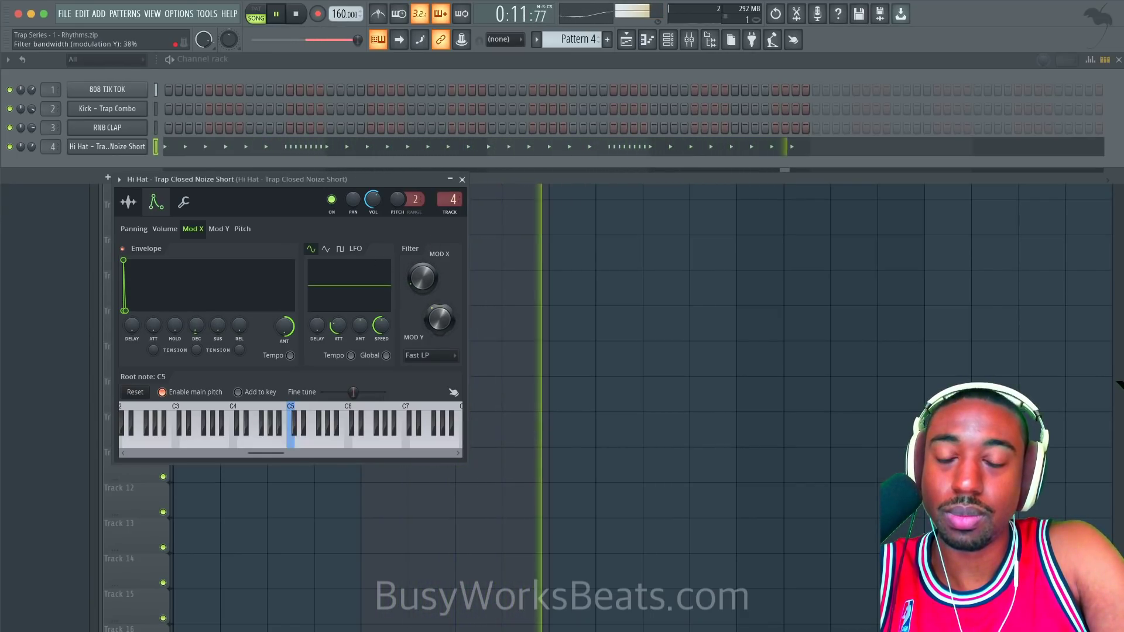
pyautogui.click(462, 180)
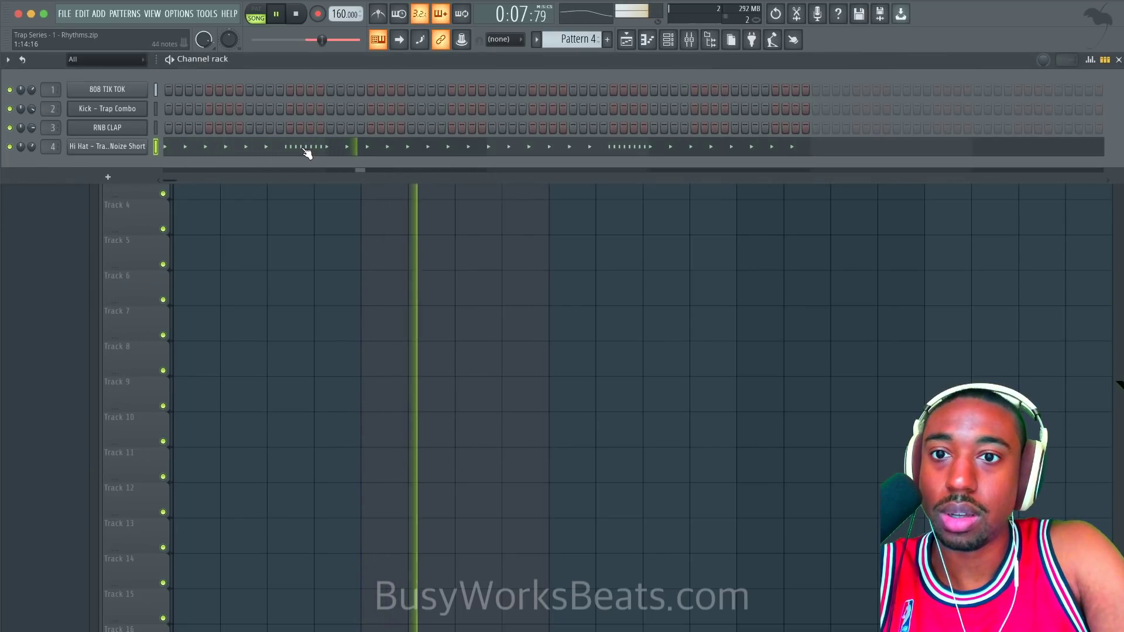
# Enable the hi-hat's volume envelope and tighten it to a very short burst with a hold time of 4%.
pyautogui.click(107, 146)
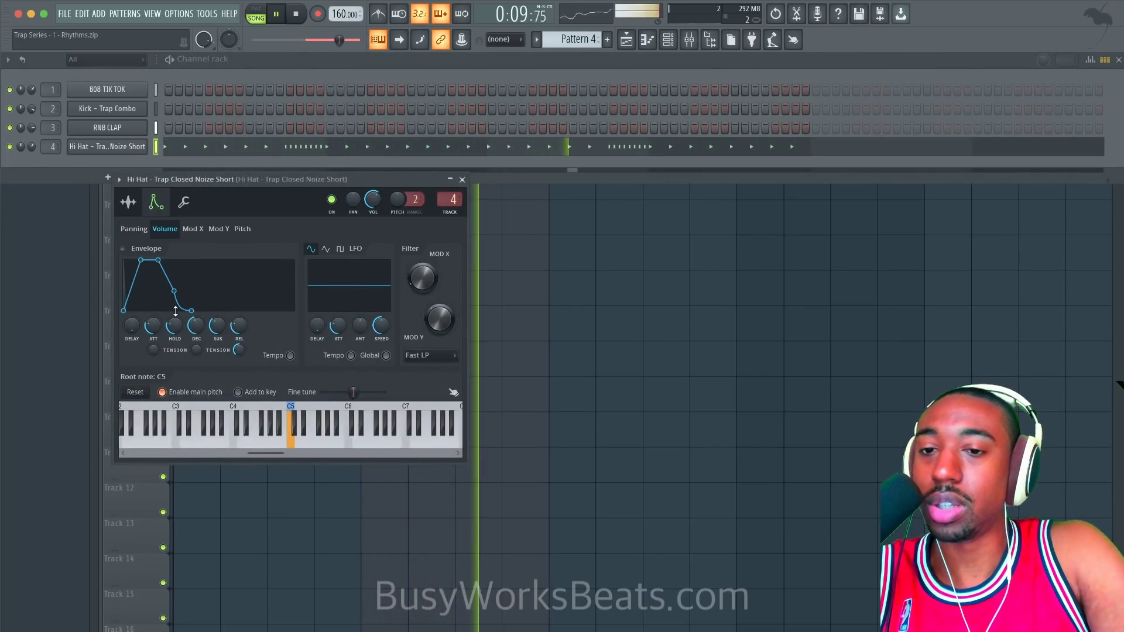
pyautogui.moveTo(153, 319); pyautogui.dragTo(155, 325)
pyautogui.moveTo(240, 325); pyautogui.dragTo(175, 349)
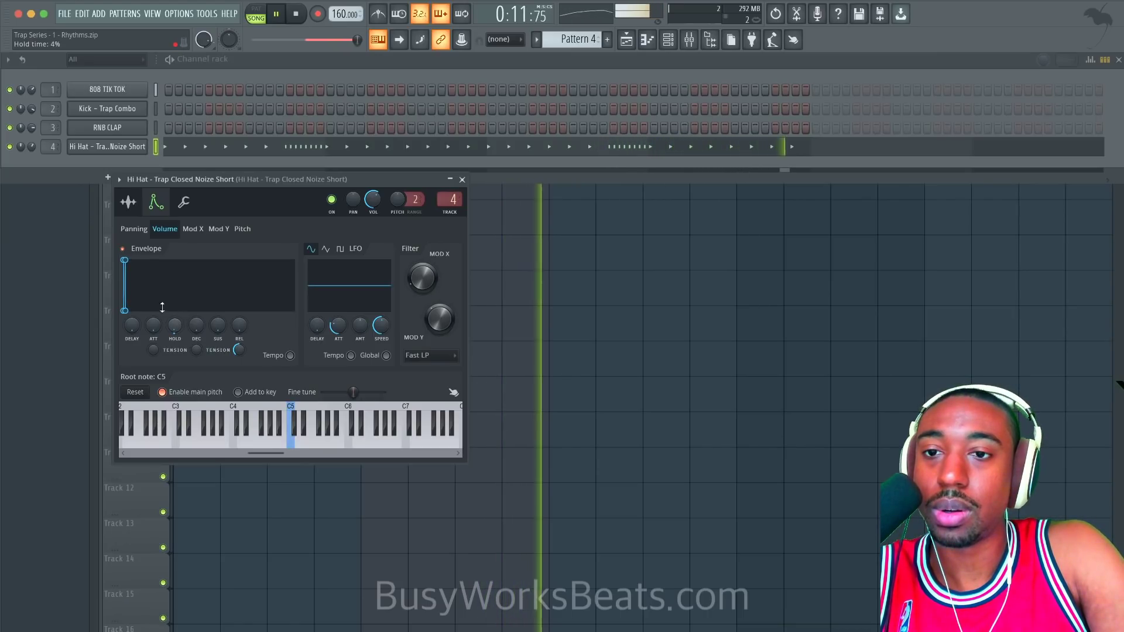
pyautogui.click(462, 179)
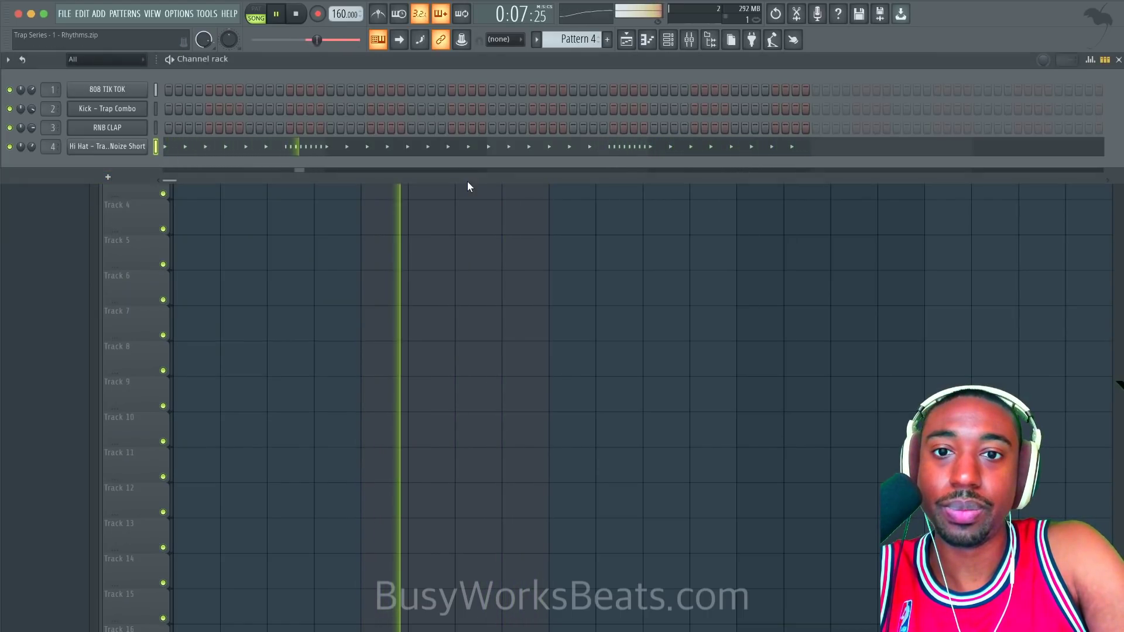
# Draw falling velocity ramps across the hi-hat rolls ending bars 1 and 3, play the pattern, and close the piano roll.
pyautogui.click(288, 147)
pyautogui.press('space')
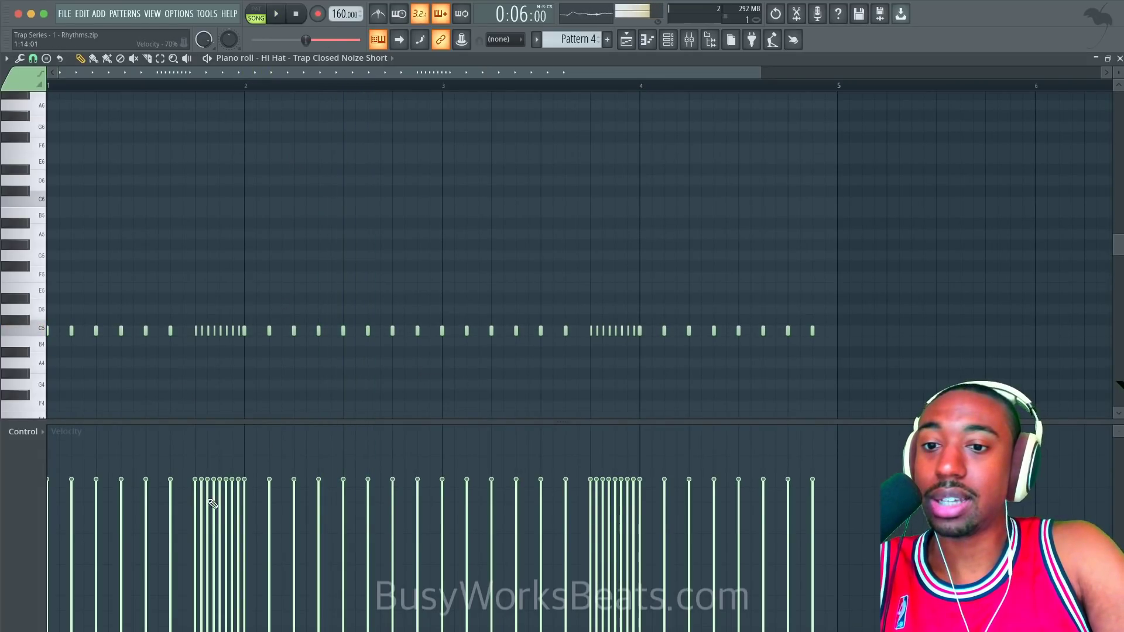
pyautogui.moveTo(581, 421); pyautogui.dragTo(580, 475)
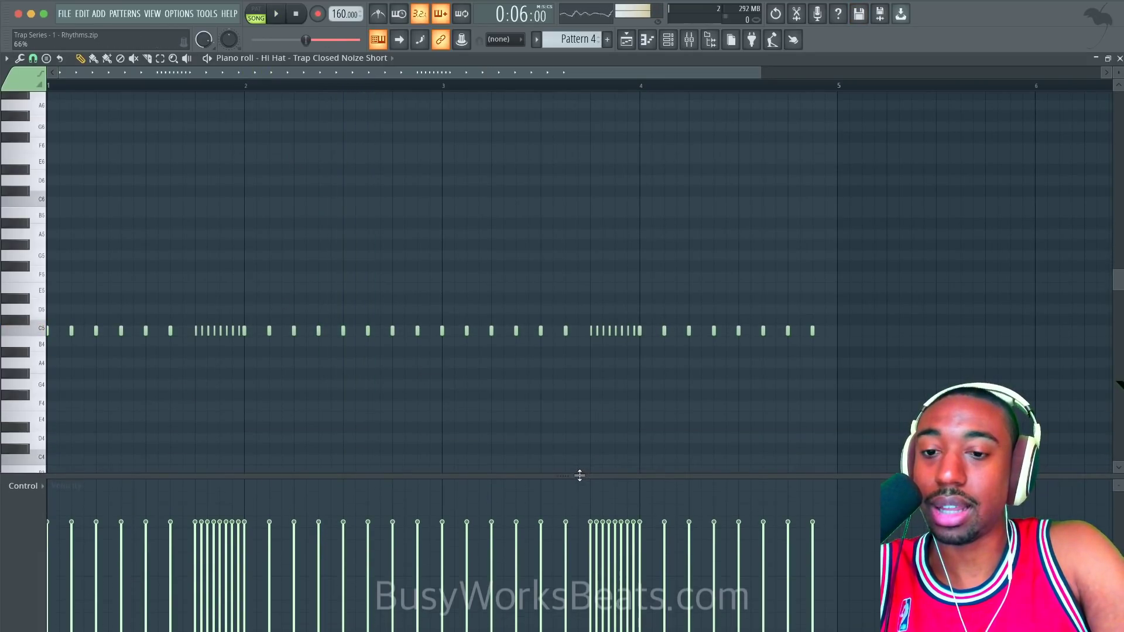
pyautogui.moveTo(199, 529); pyautogui.dragTo(244, 622)
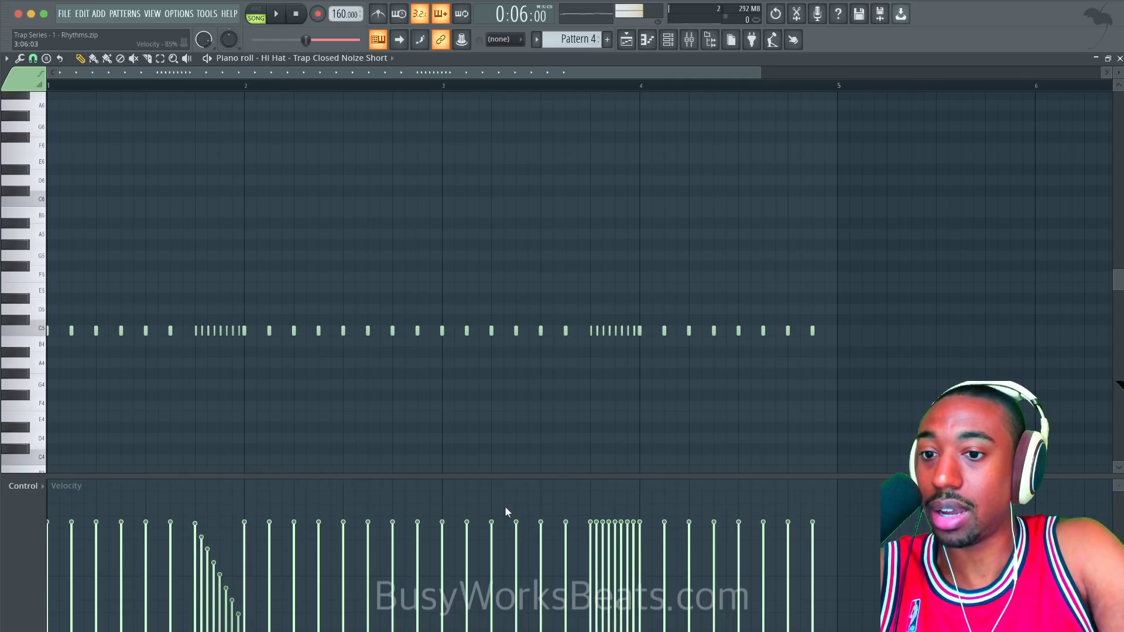
pyautogui.moveTo(614, 567); pyautogui.dragTo(641, 619)
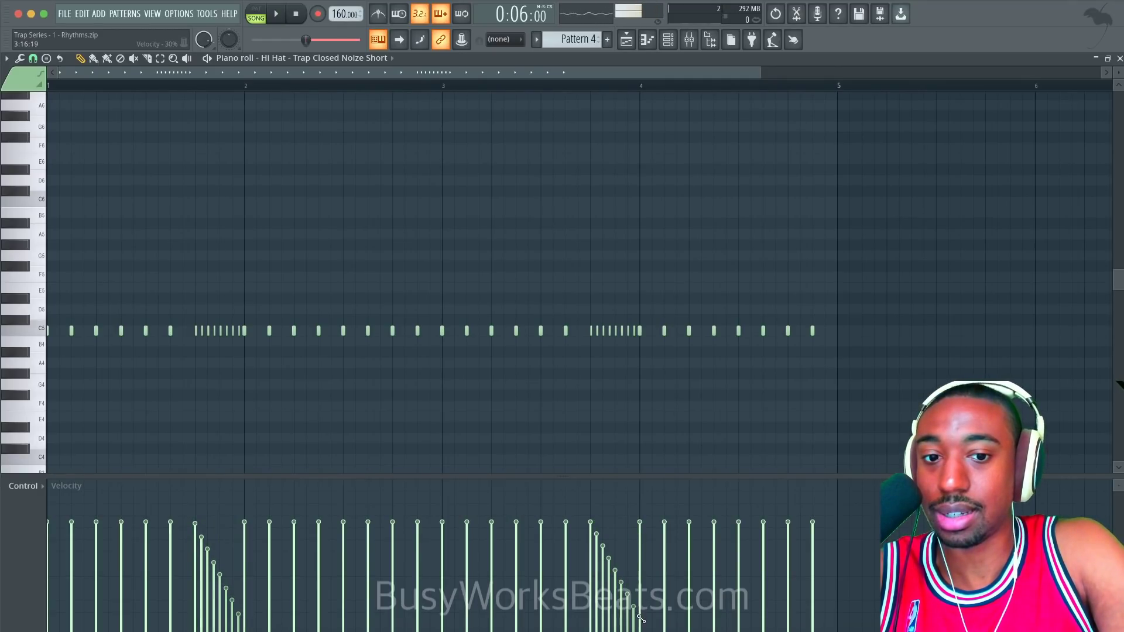
pyautogui.press('space')
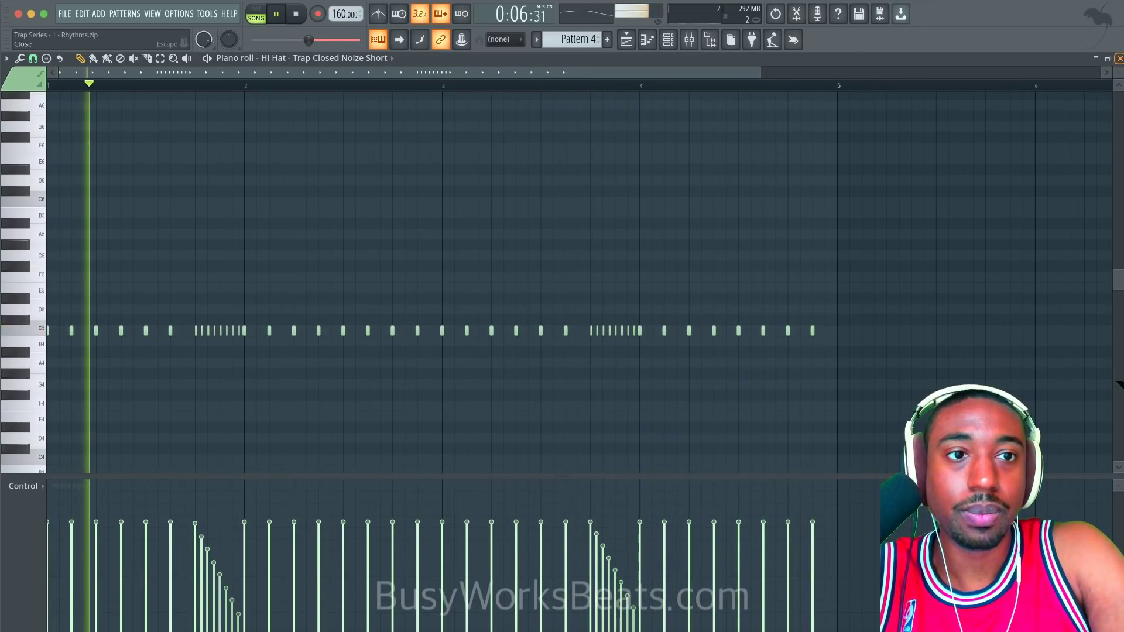
pyautogui.click(1119, 59)
# Adjust the hi-hat's filter cutoff, set its Mod Y filter to 46%, and lower its channel volume during playback.
pyautogui.press('space')
pyautogui.click(146, 149)
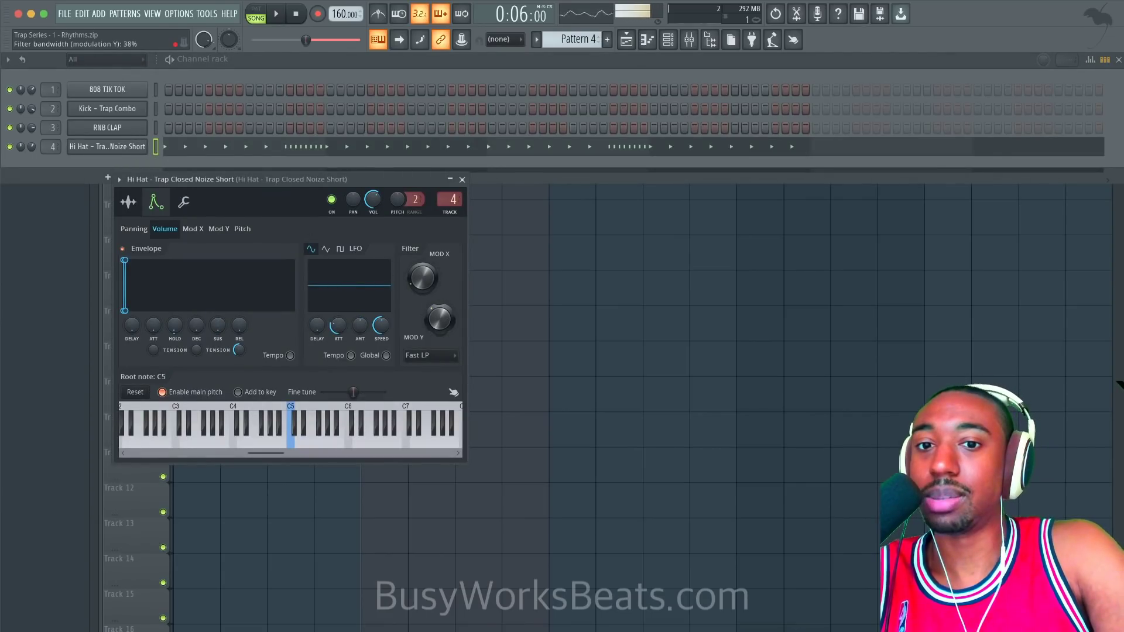
pyautogui.moveTo(446, 306); pyautogui.dragTo(431, 269)
pyautogui.press('space')
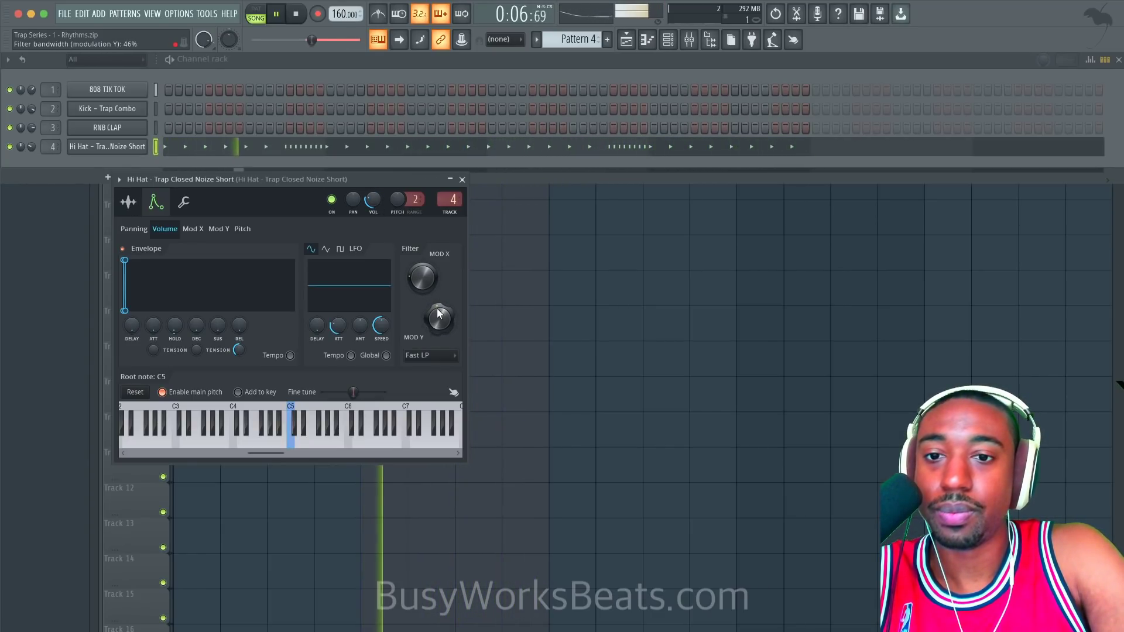
pyautogui.click(462, 180)
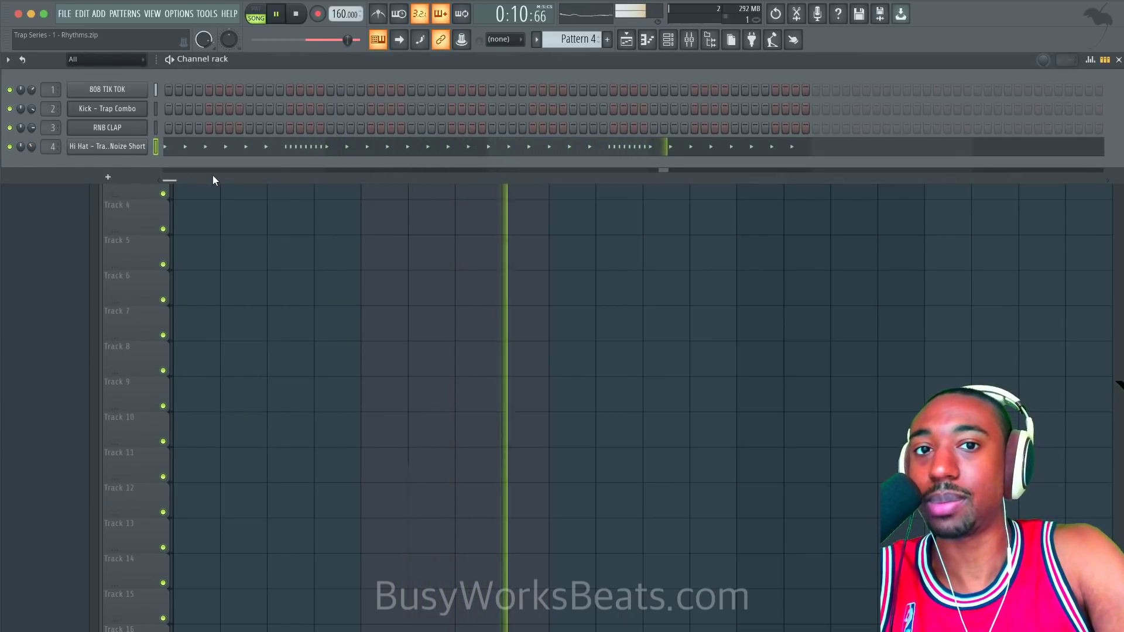
# Lower the hi-hat, clap and 808 levels in the mixer, with the hi-hat reduced the most, and close the mixer.
pyautogui.click(689, 39)
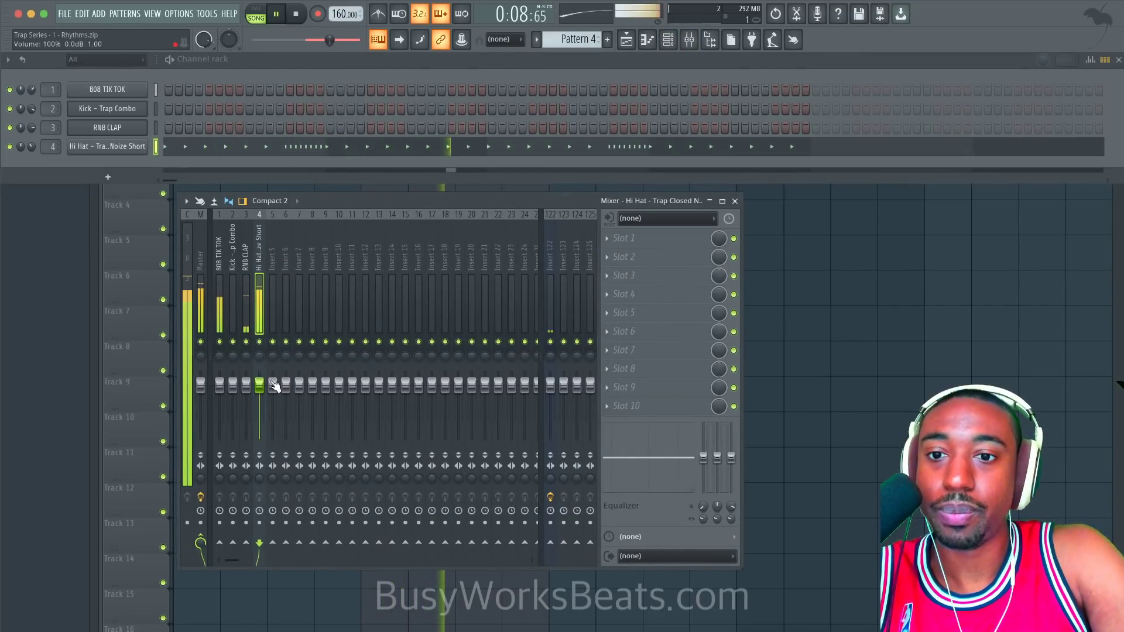
pyautogui.moveTo(259, 385); pyautogui.dragTo(259, 404)
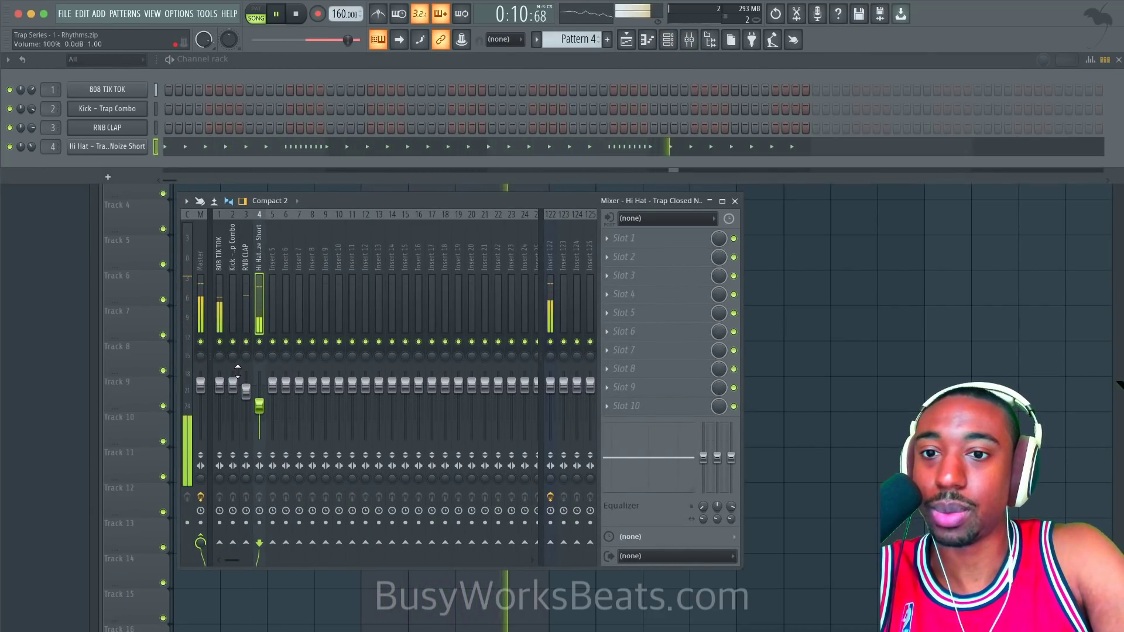
pyautogui.click(219, 387)
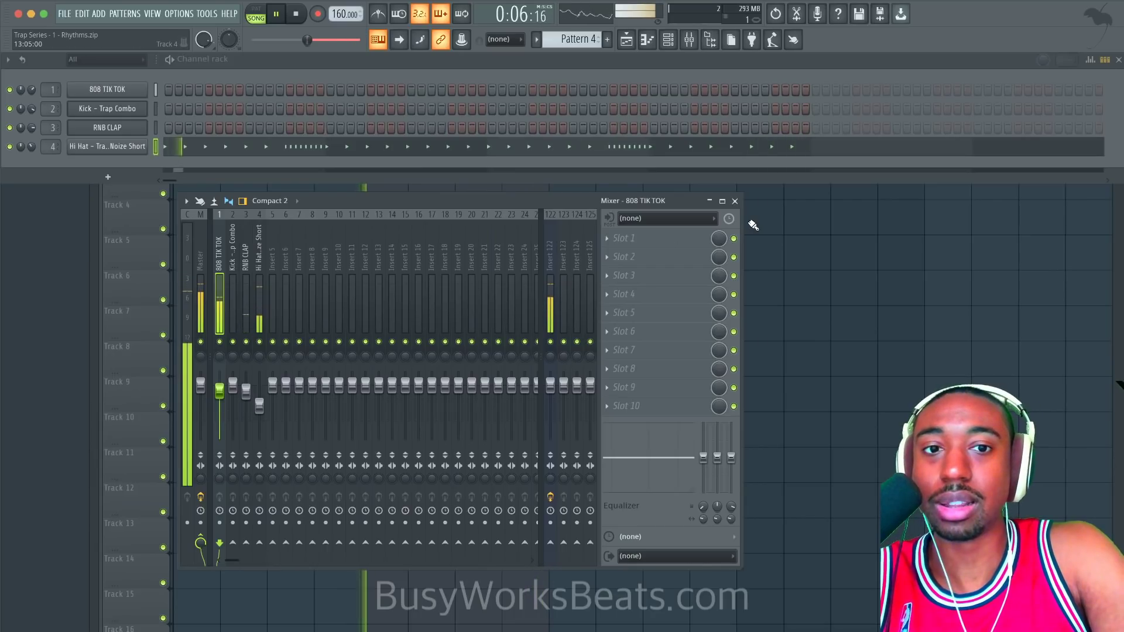
pyautogui.click(736, 201)
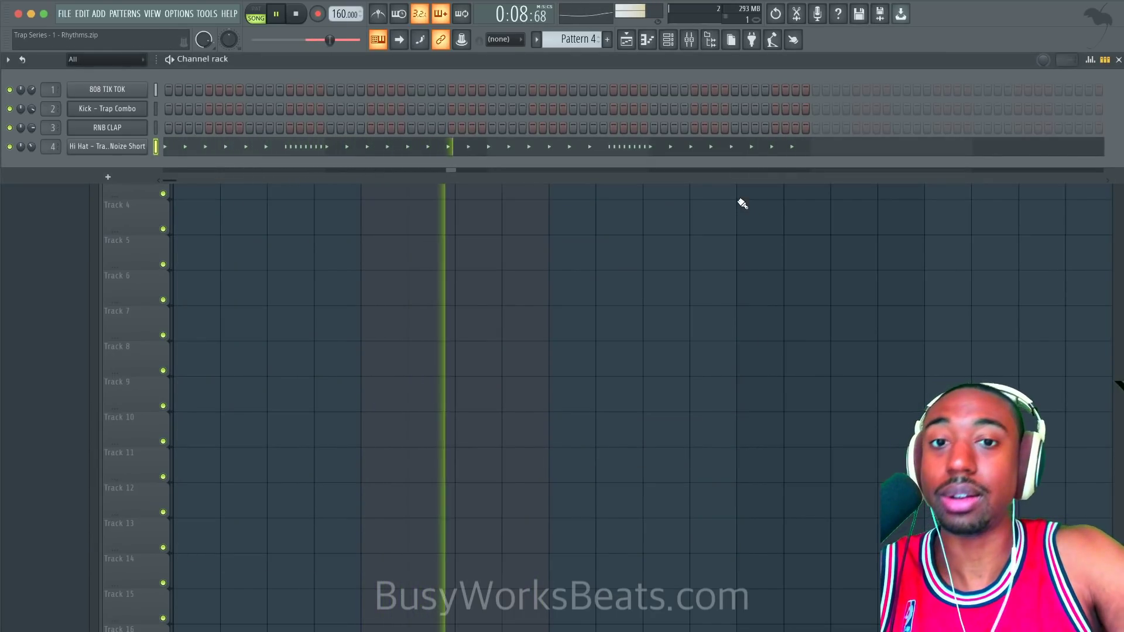
# Stop playback and disable the Mod X filter envelope on the hi-hat channel.
pyautogui.click(300, 146)
pyautogui.press('space')
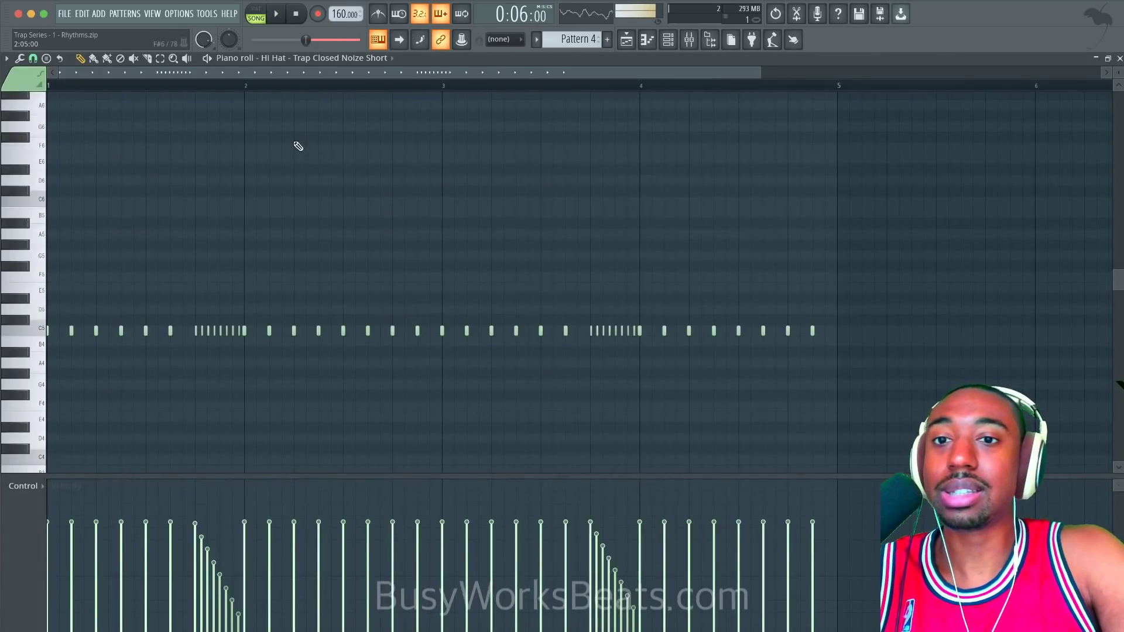
pyautogui.click(1120, 59)
pyautogui.click(143, 146)
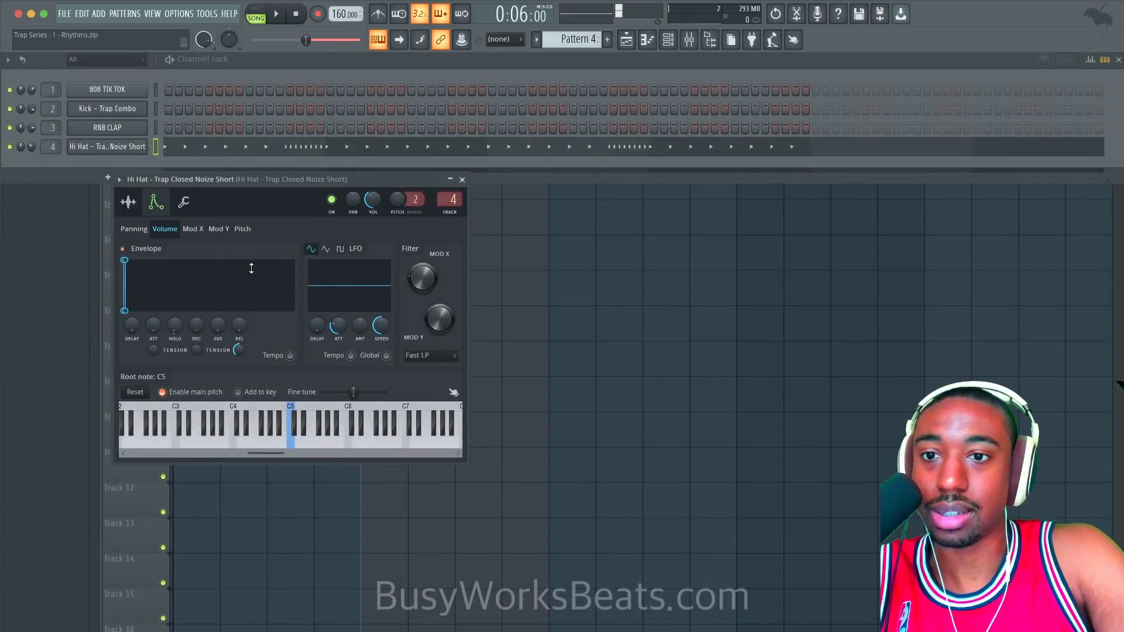
pyautogui.click(193, 228)
pyautogui.click(123, 248)
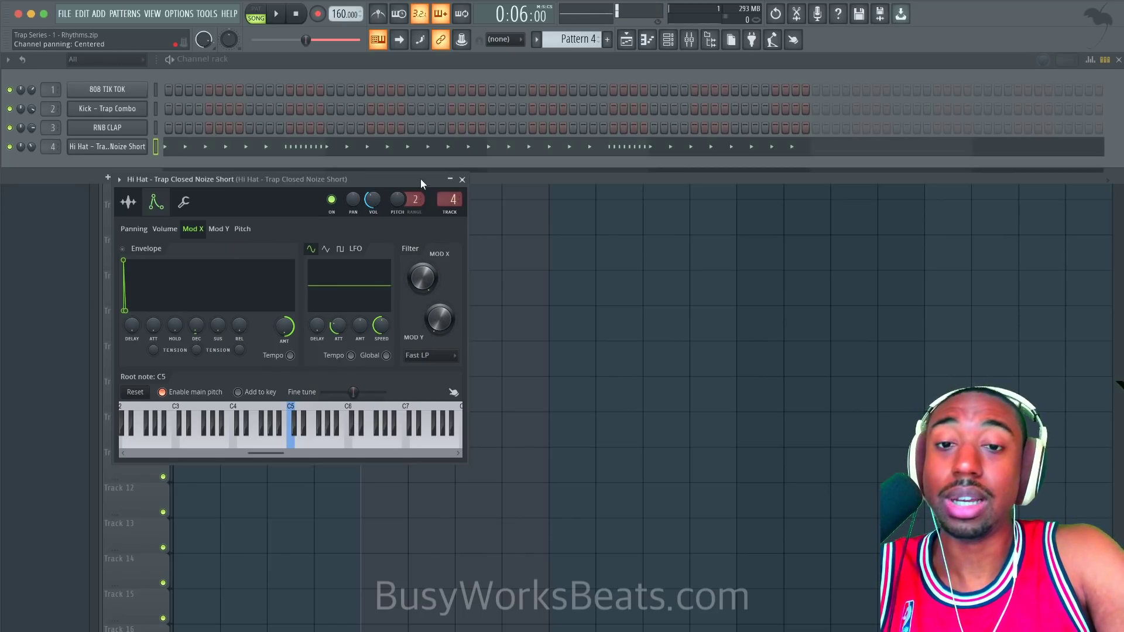
pyautogui.click(463, 180)
# Level the velocities of the hi-hat rolls ending bars 1 and 3 with the surrounding notes, and check the hi-hat's channel volume.
pyautogui.click(244, 148)
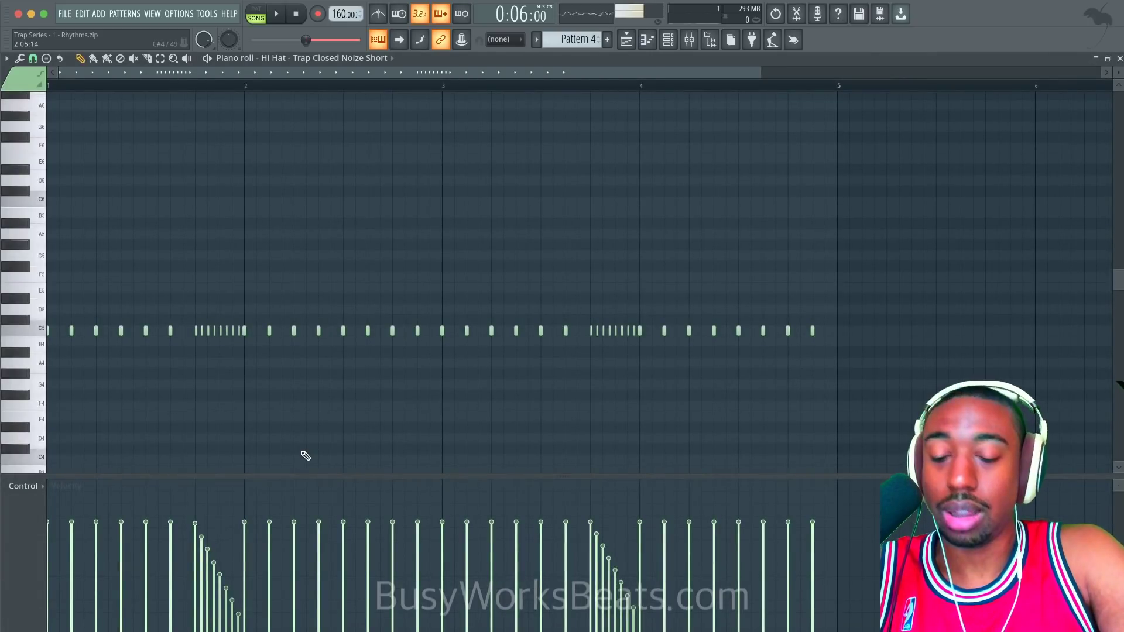
pyautogui.moveTo(193, 512); pyautogui.dragTo(388, 522)
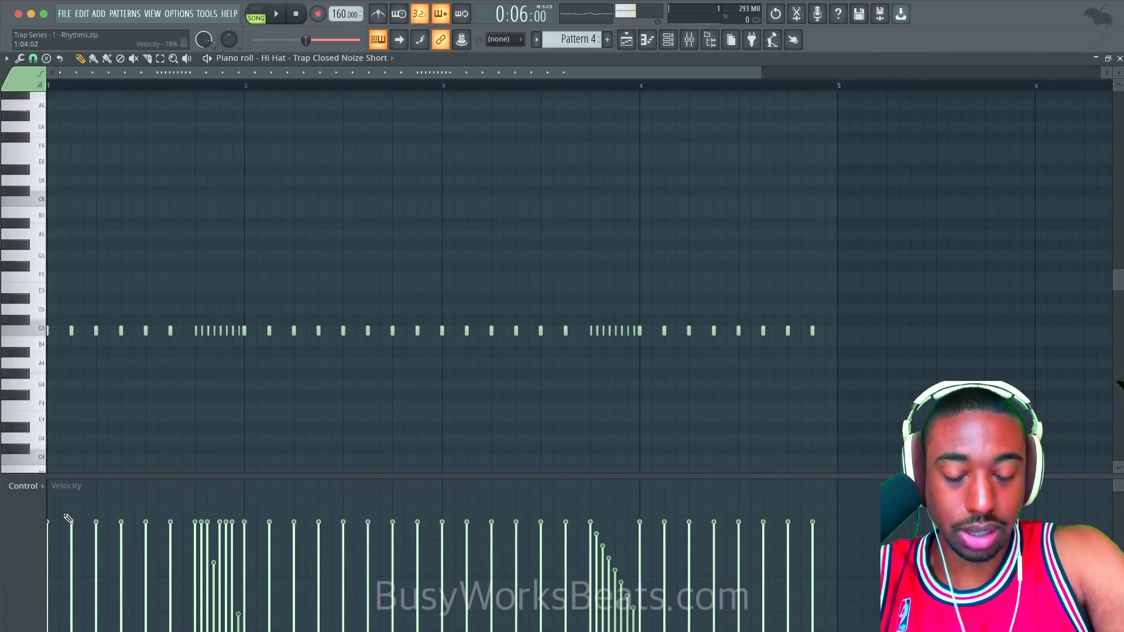
pyautogui.moveTo(679, 535); pyautogui.dragTo(600, 551)
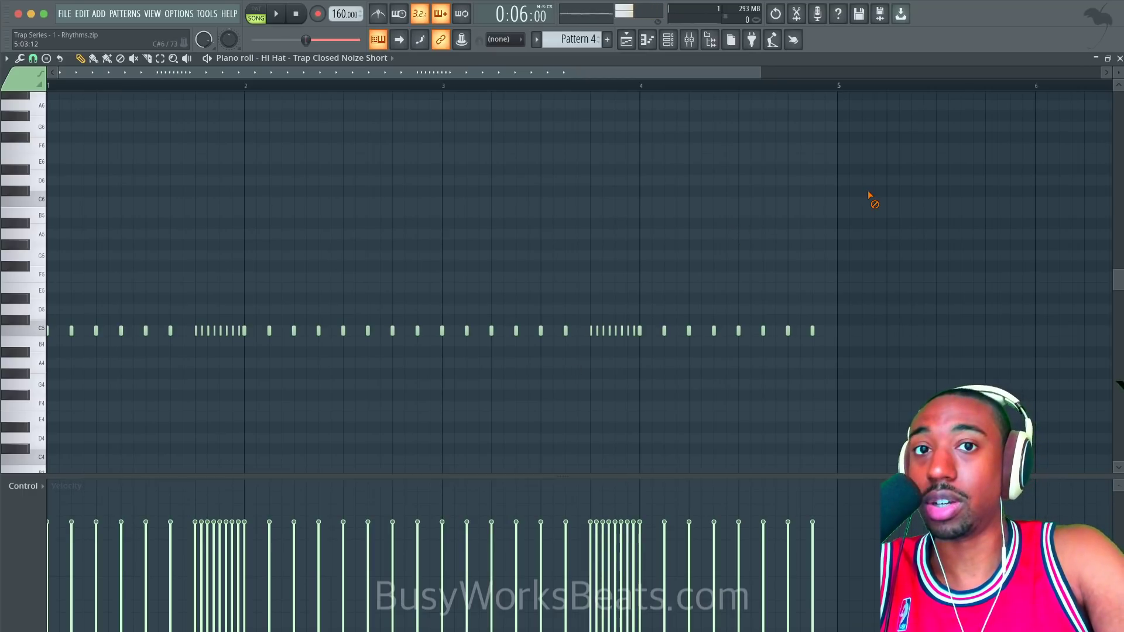
pyautogui.scroll(-3, 411, 297)
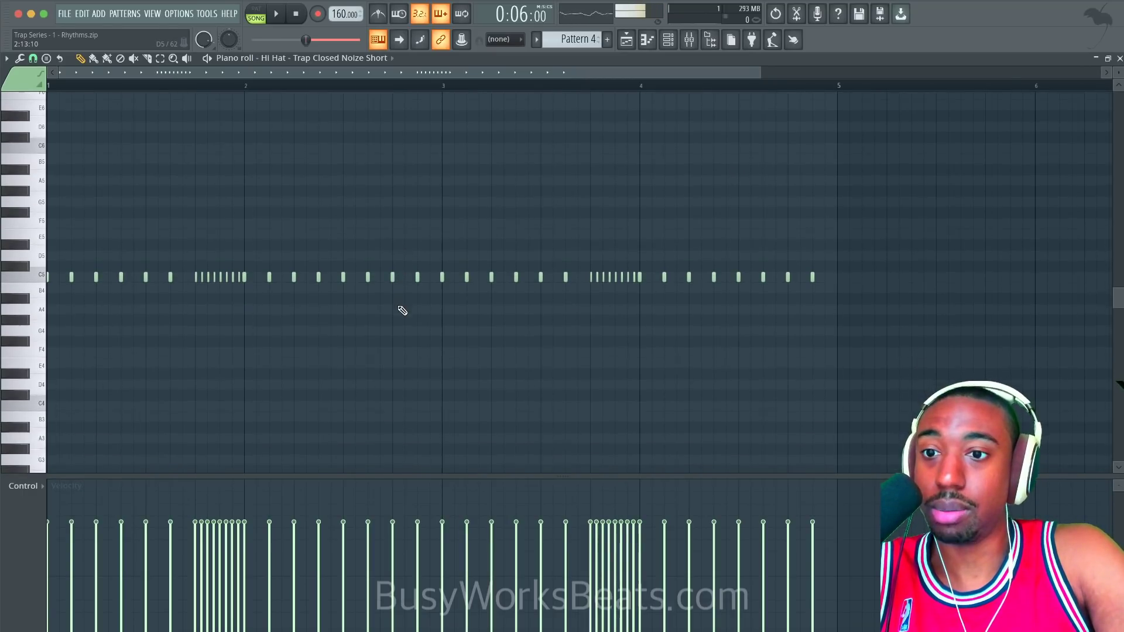
pyautogui.click(37, 277)
pyautogui.click(666, 38)
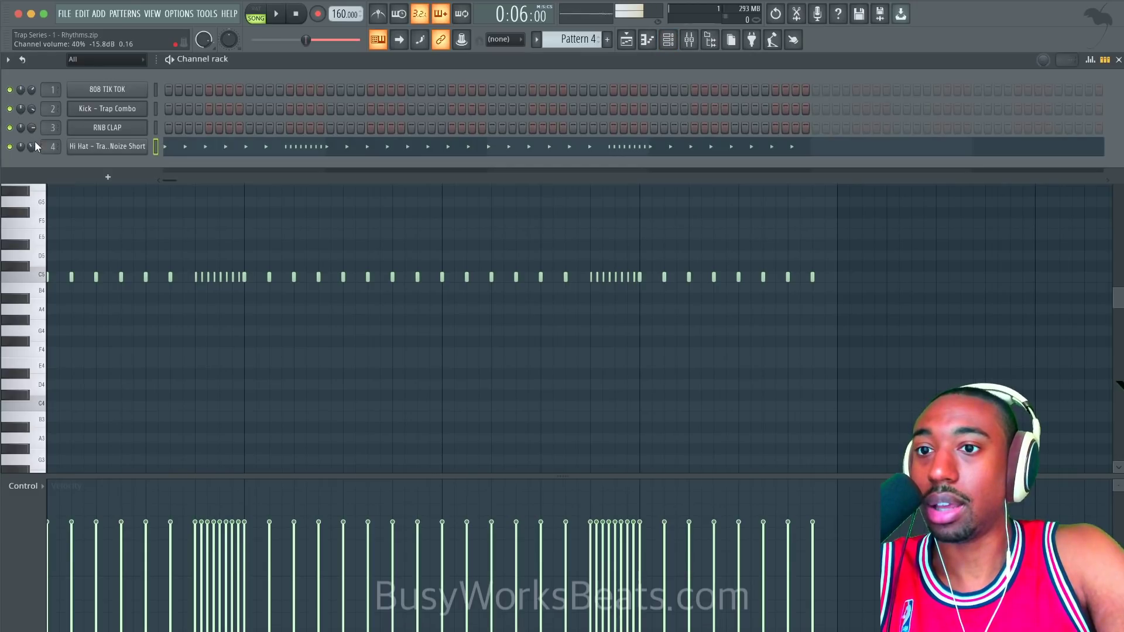
pyautogui.rightClick(137, 205)
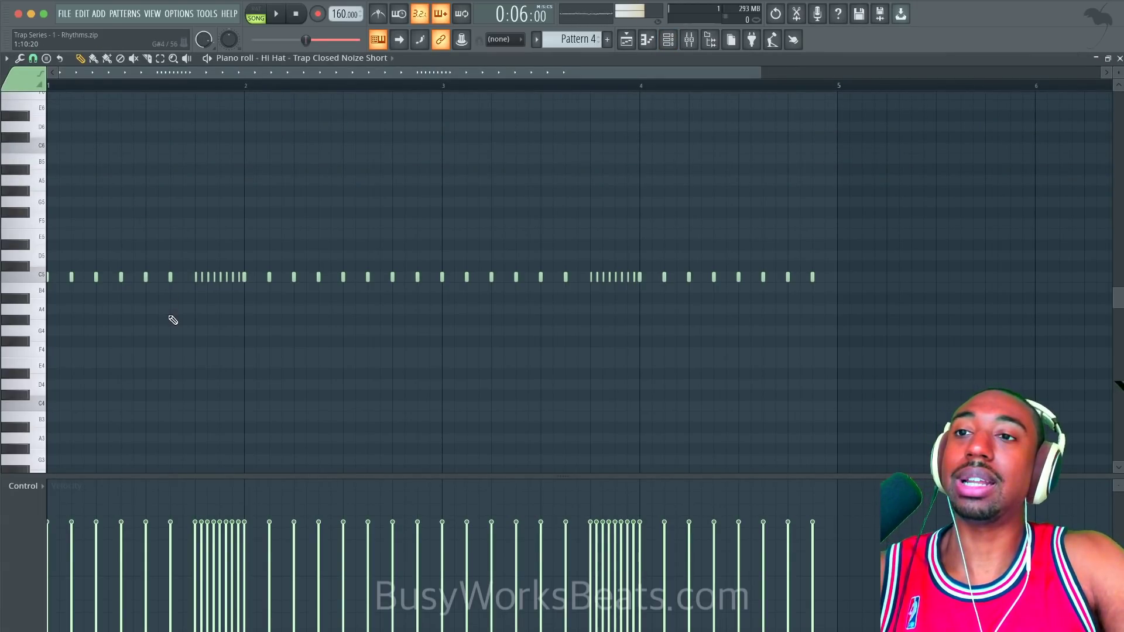
# Add short E4 hi-hat notes on steps 11 and 15 of bars 1 and 3 while playing the pattern.
pyautogui.click(182, 372)
pyautogui.moveTo(182, 373); pyautogui.dragTo(176, 366)
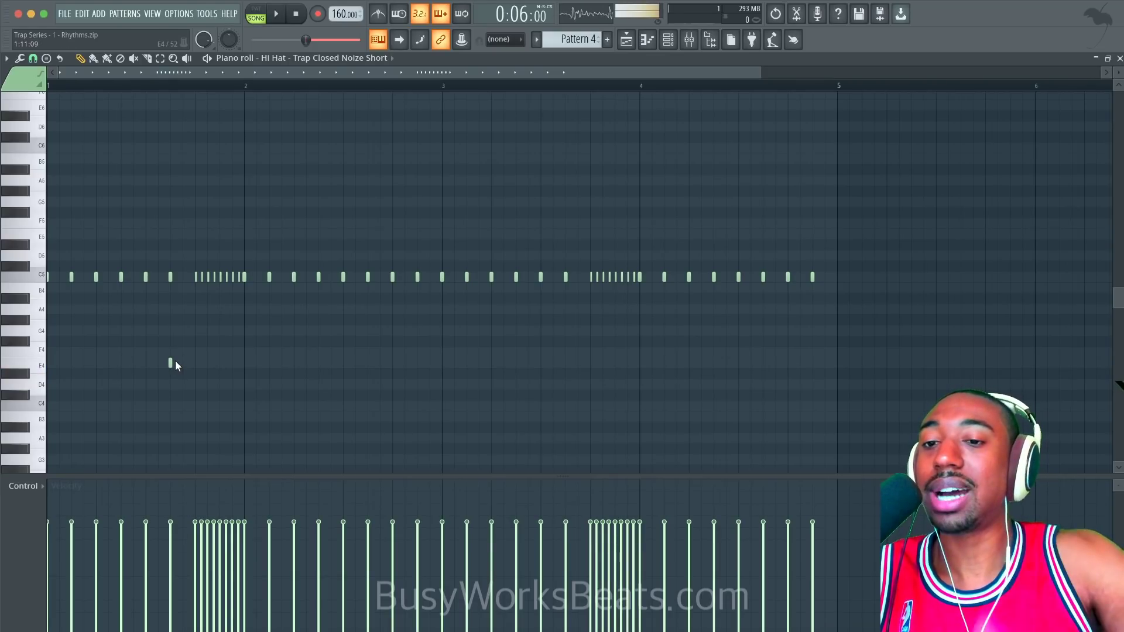
pyautogui.press('space')
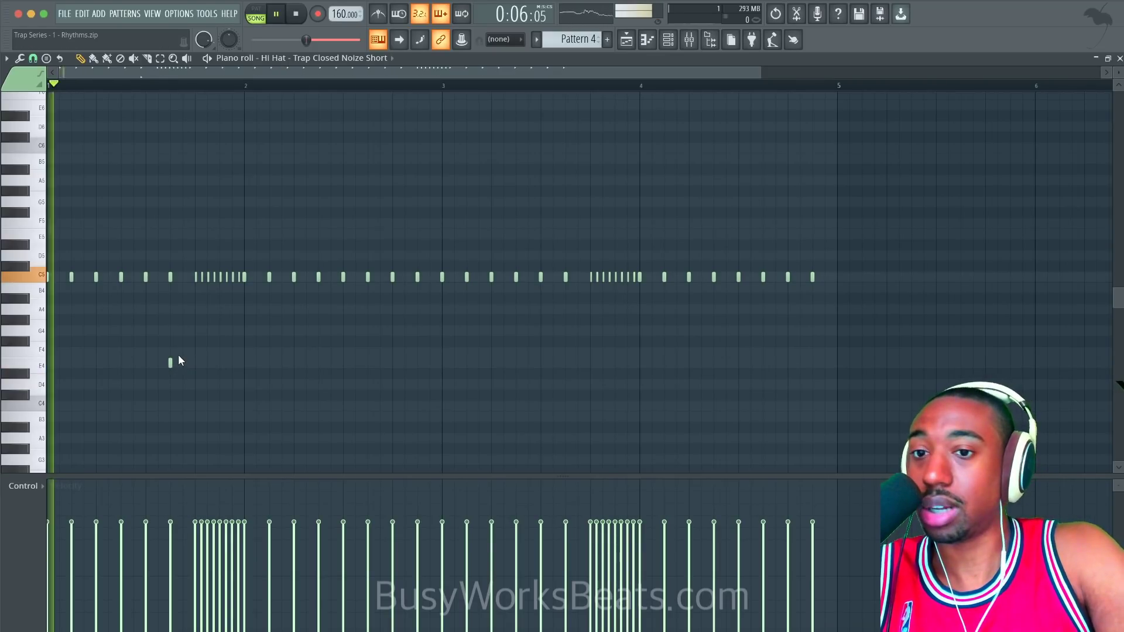
pyautogui.click(224, 361)
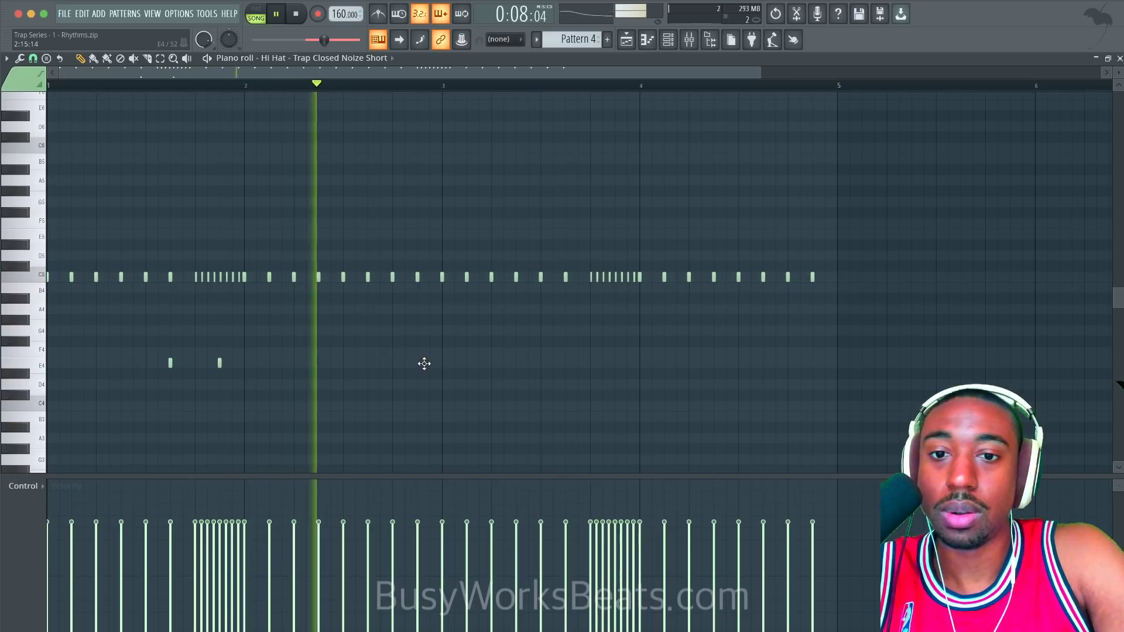
pyautogui.click(567, 363)
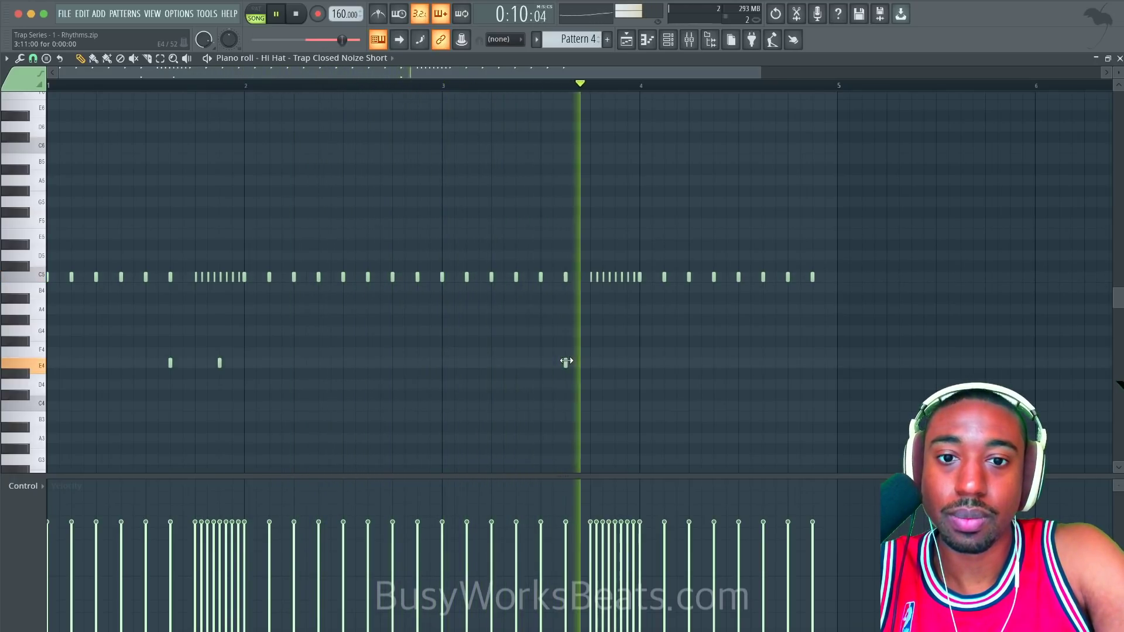
pyautogui.click(617, 363)
pyautogui.press('space')
# Set the piano roll snap to 1/2 beat and add short E4 hi-hat notes on steps 11 and 15 of bar 4.
pyautogui.click(32, 58)
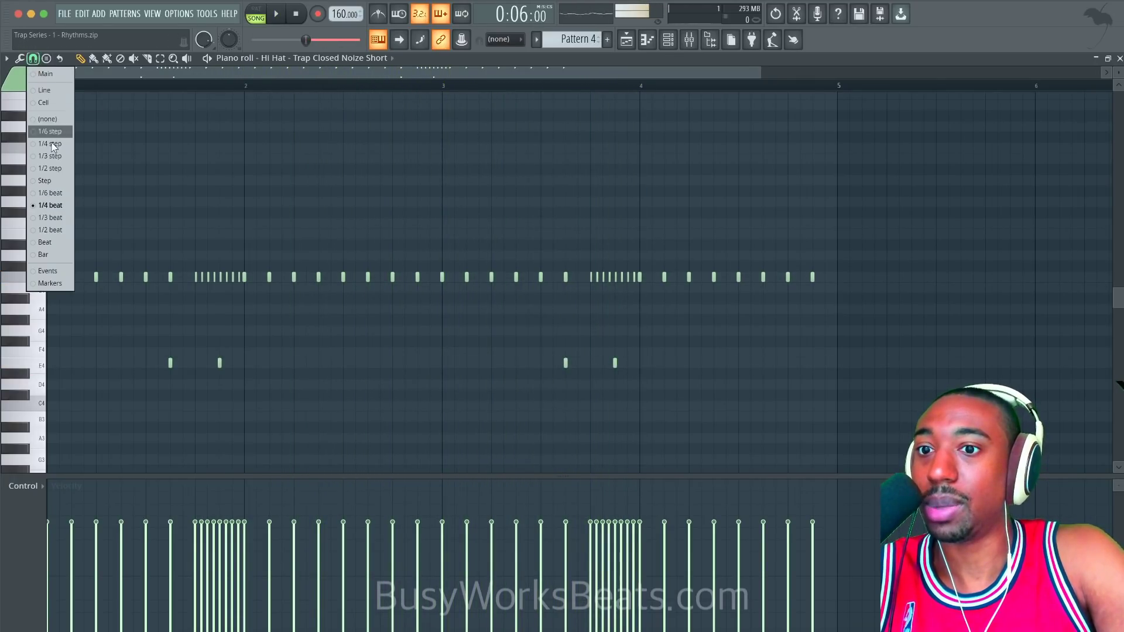
pyautogui.click(61, 228)
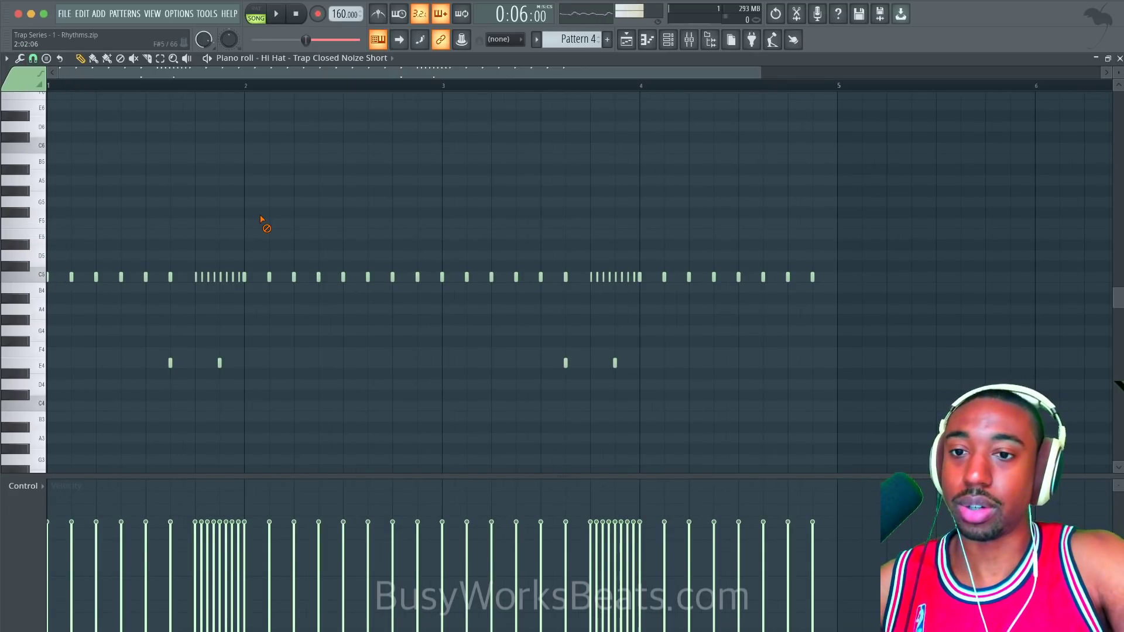
pyautogui.click(43, 57)
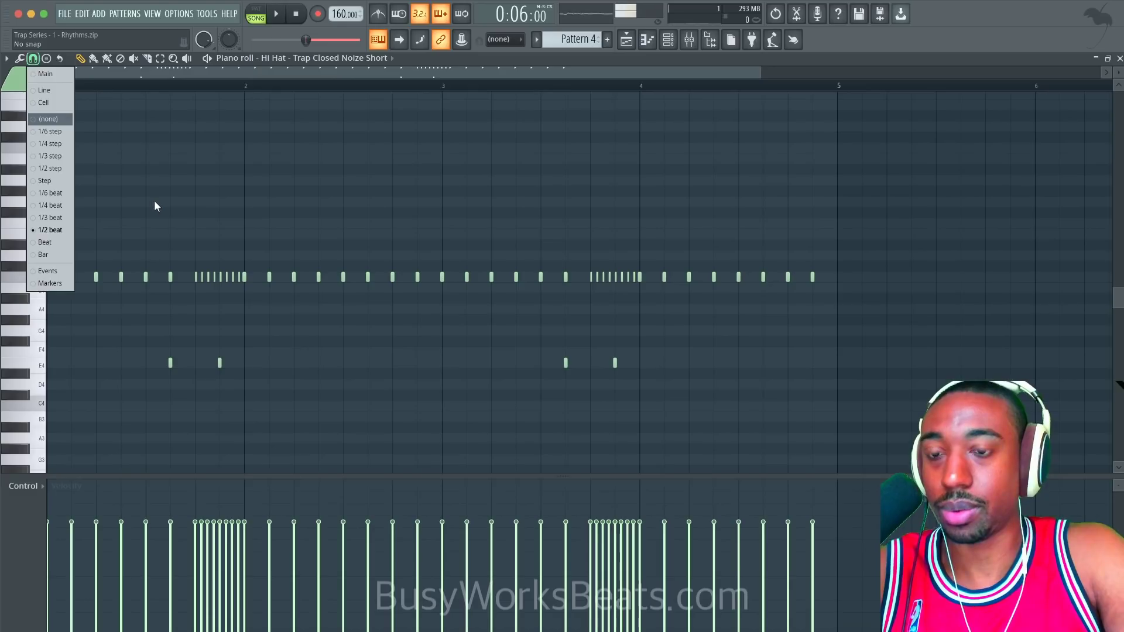
pyautogui.press('space')
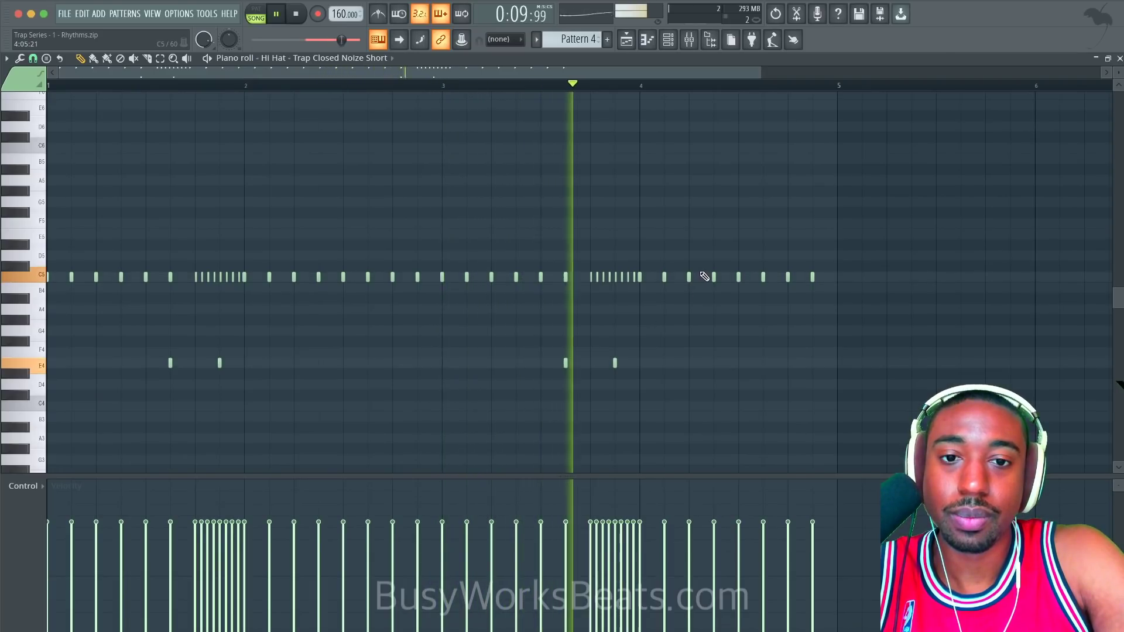
pyautogui.click(763, 363)
pyautogui.click(812, 363)
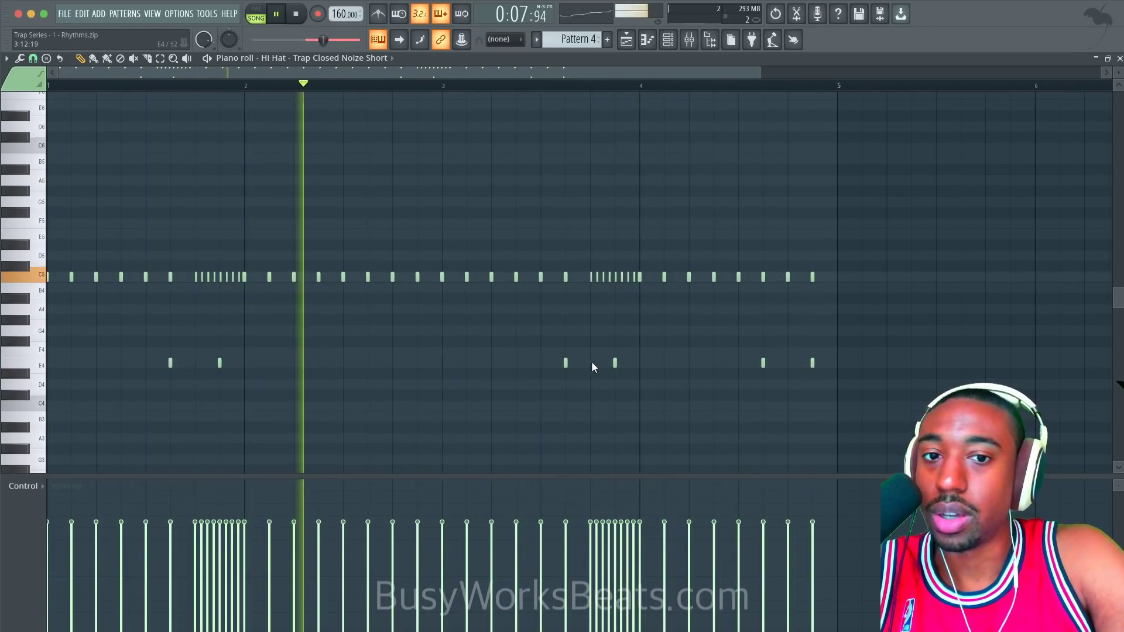
# Lengthen the E4 note on step 15 of bar 3 to two steps and split it into four hits with the arpeggiator.
pyautogui.moveTo(617, 363); pyautogui.dragTo(636, 362)
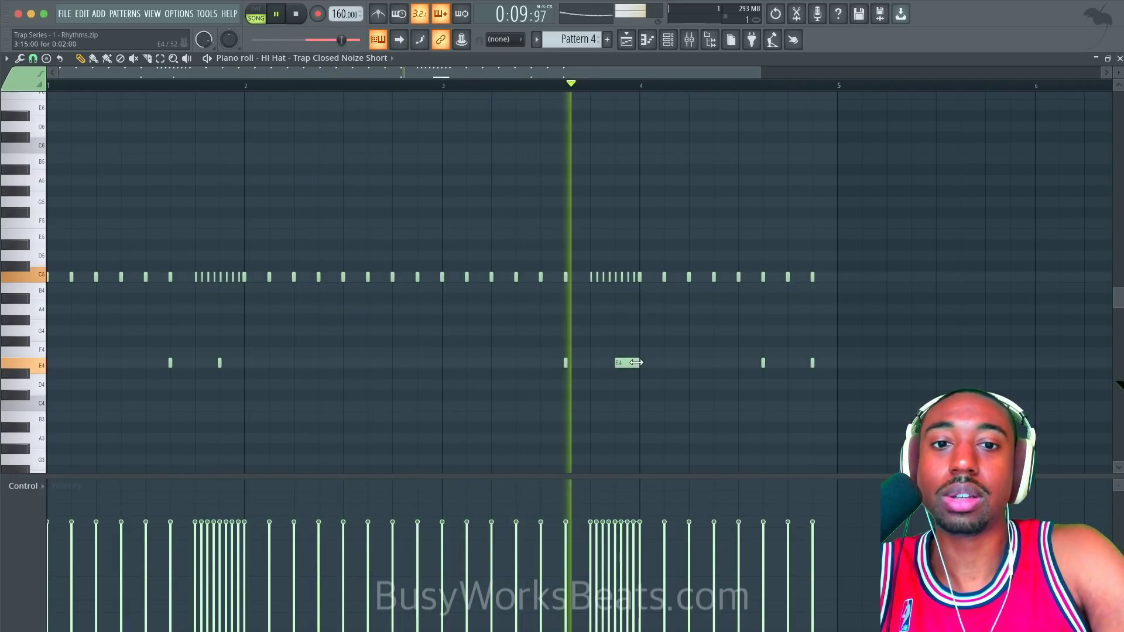
pyautogui.press('space')
pyautogui.keyDown('super'); pyautogui.click(628, 364); pyautogui.keyUp('super')
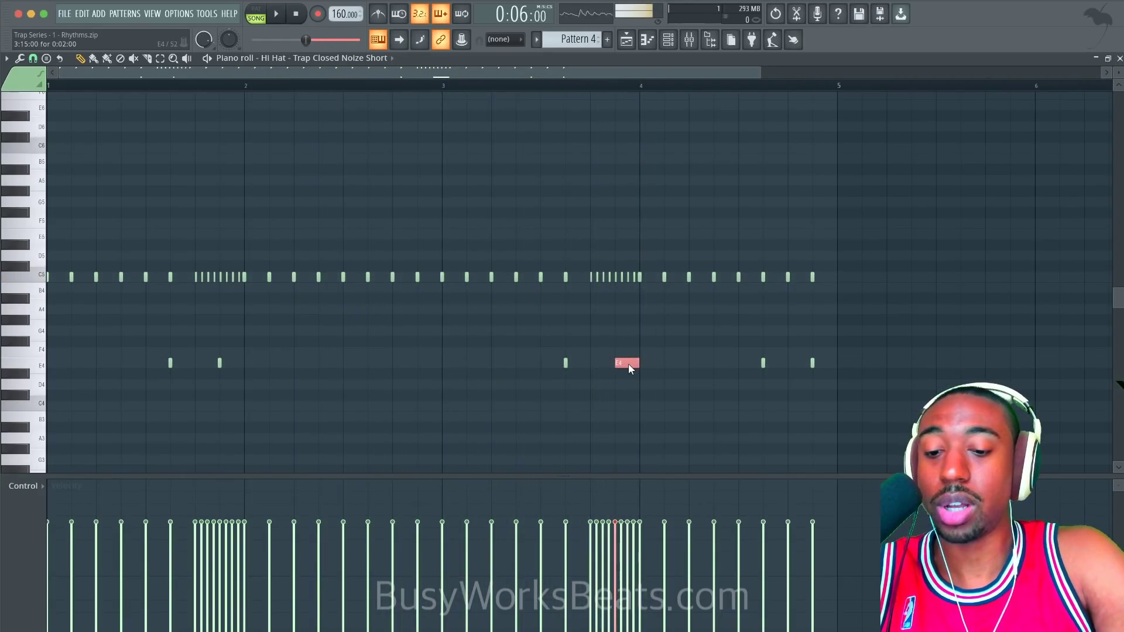
pyautogui.hotkey('alt', 'a')
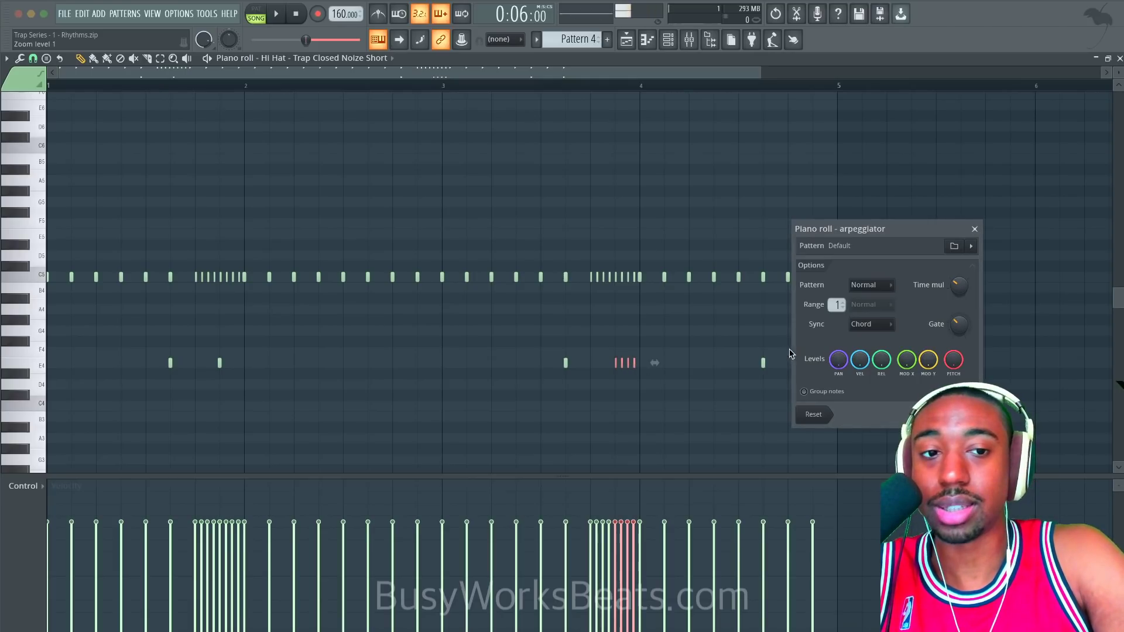
pyautogui.moveTo(959, 285); pyautogui.dragTo(959, 258)
pyautogui.press('space')
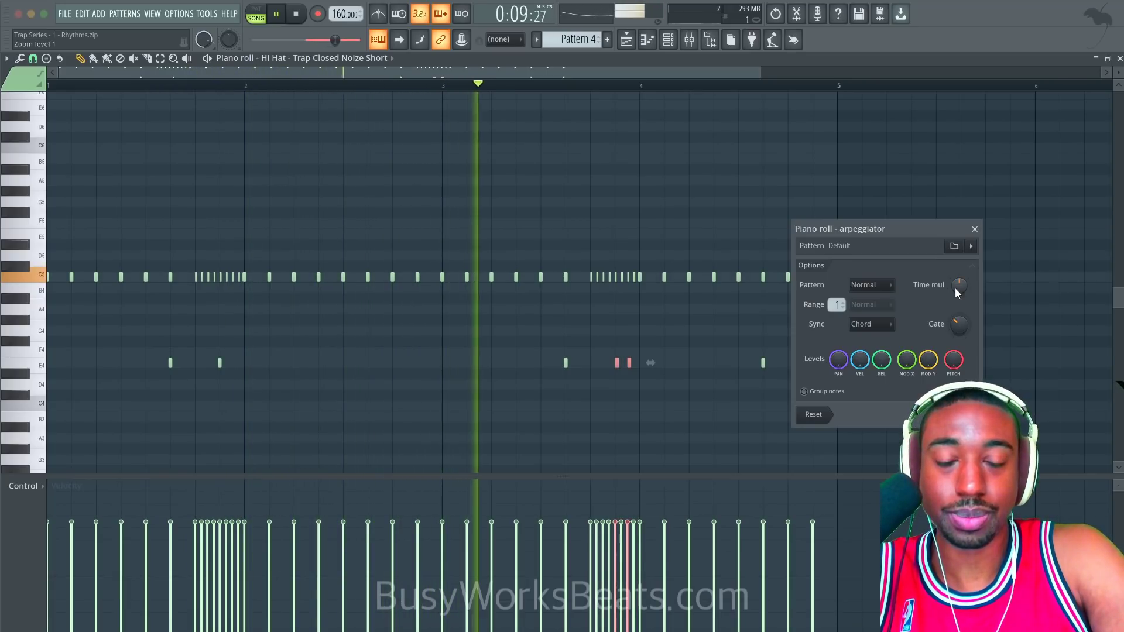
pyautogui.moveTo(960, 287); pyautogui.dragTo(959, 300)
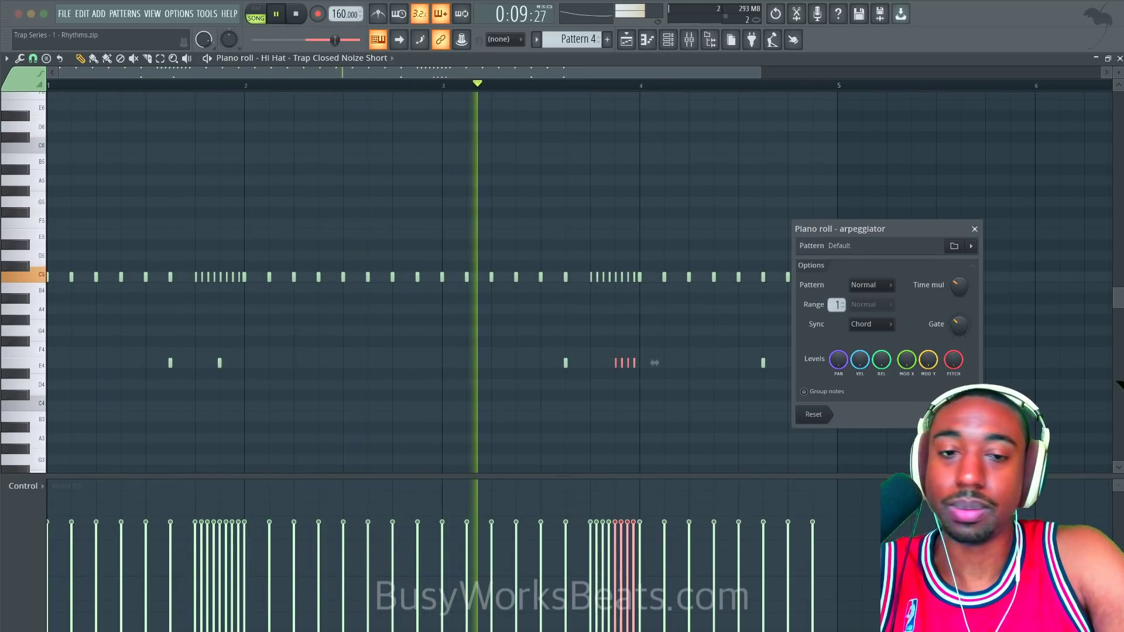
pyautogui.press('Return')
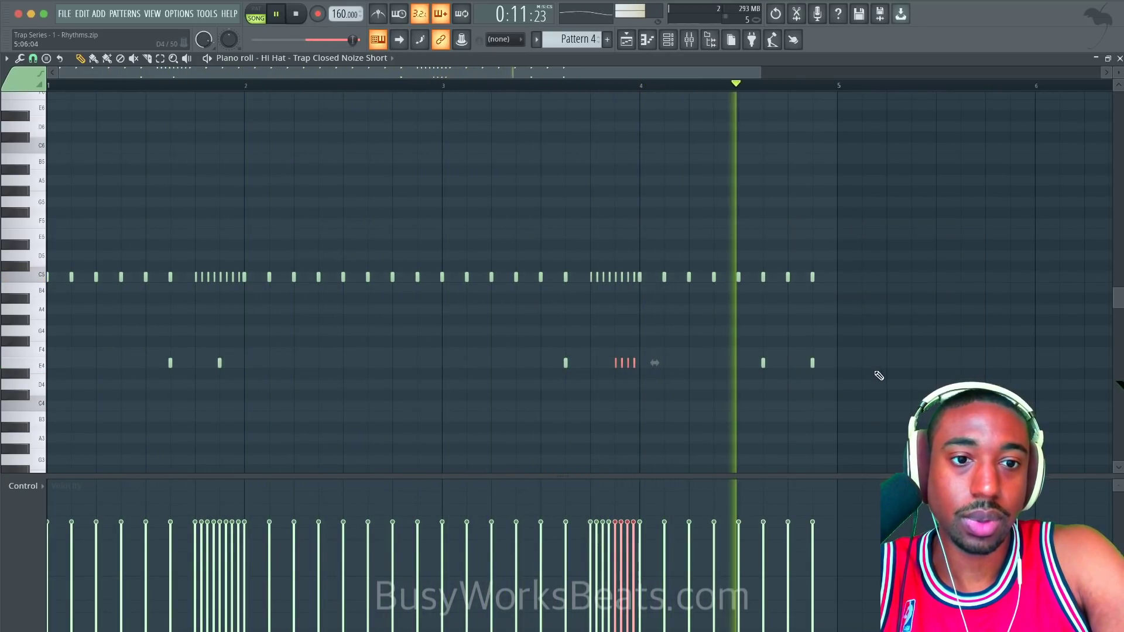
# Select all the E4 hi-hat notes, lower their velocities to about 54%, and play the pattern.
pyautogui.moveTo(864, 371); pyautogui.dragTo(162, 362)
pyautogui.press('space')
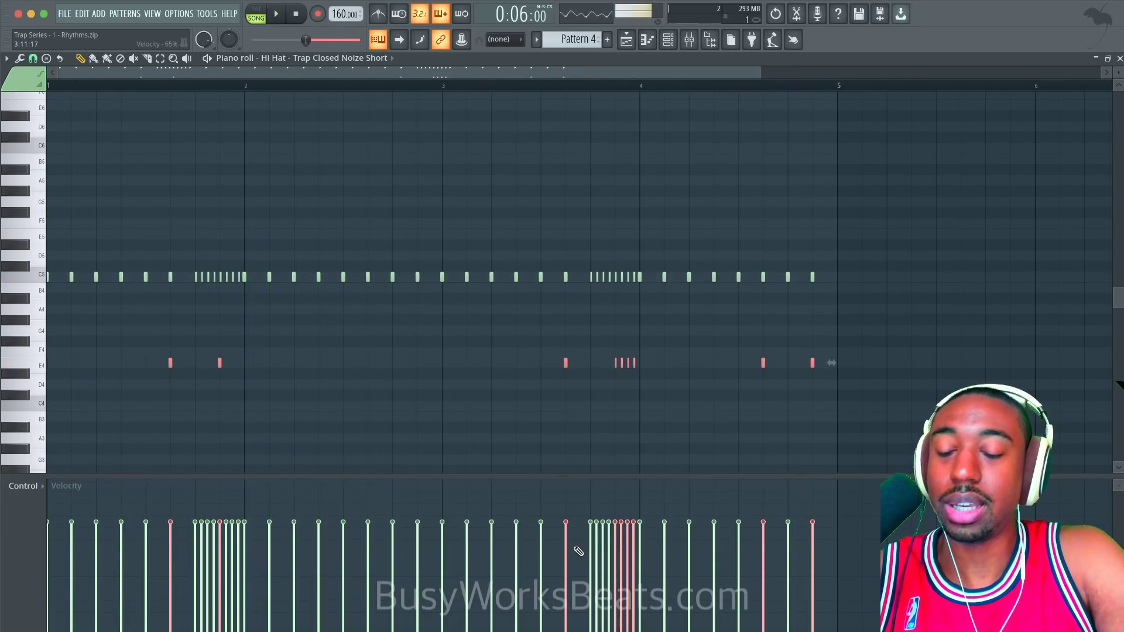
pyautogui.moveTo(834, 379); pyautogui.dragTo(143, 350)
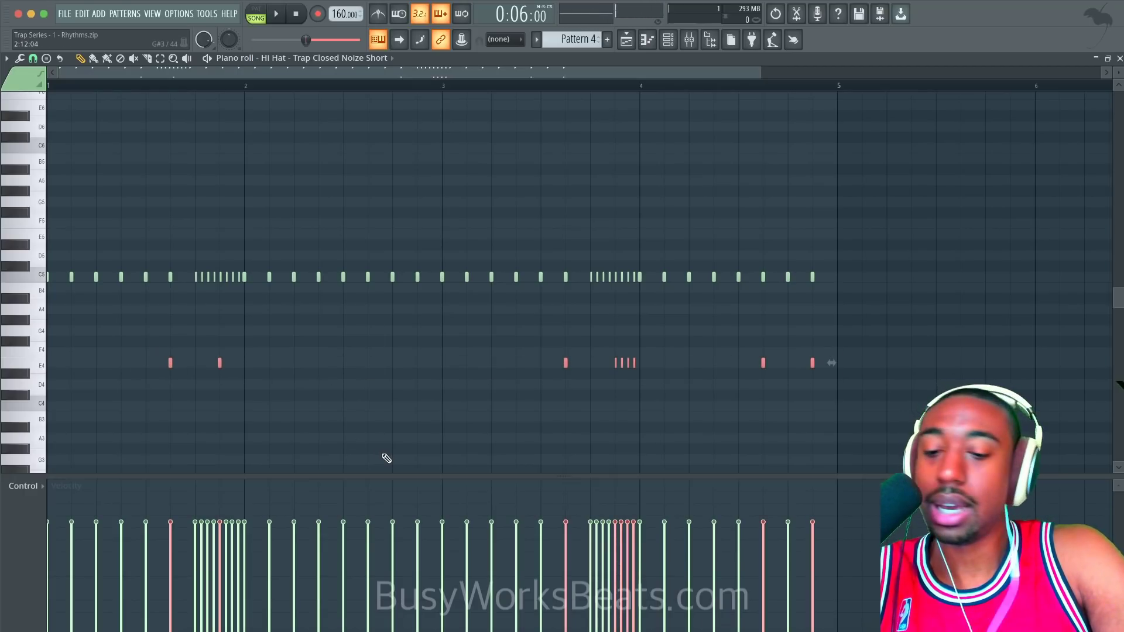
pyautogui.moveTo(816, 574); pyautogui.dragTo(285, 576)
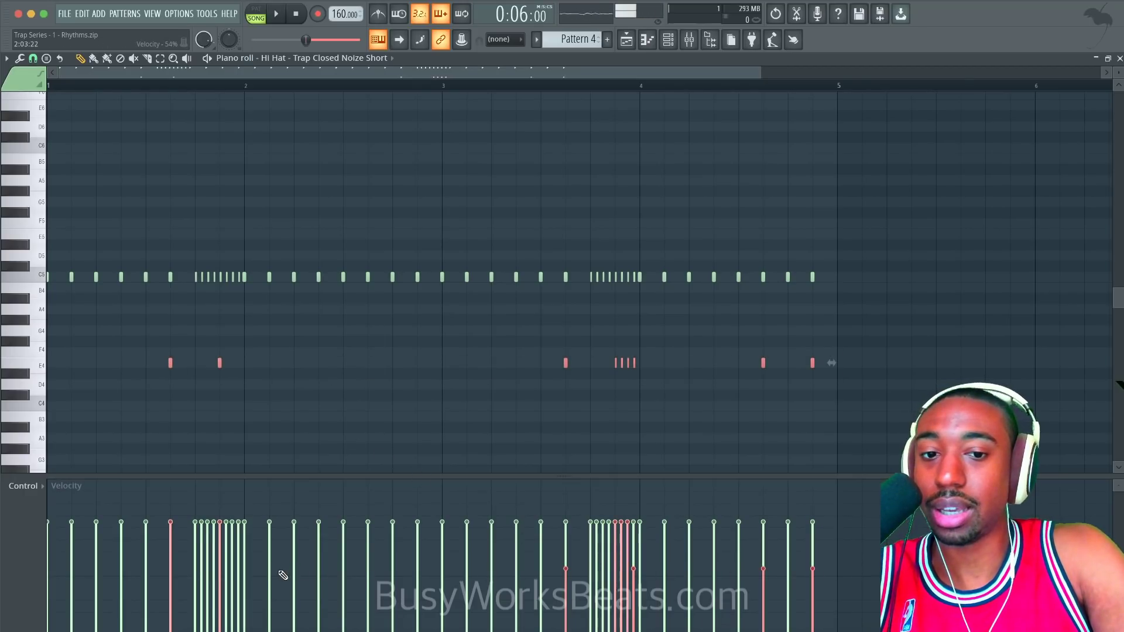
pyautogui.moveTo(608, 560); pyautogui.dragTo(199, 564)
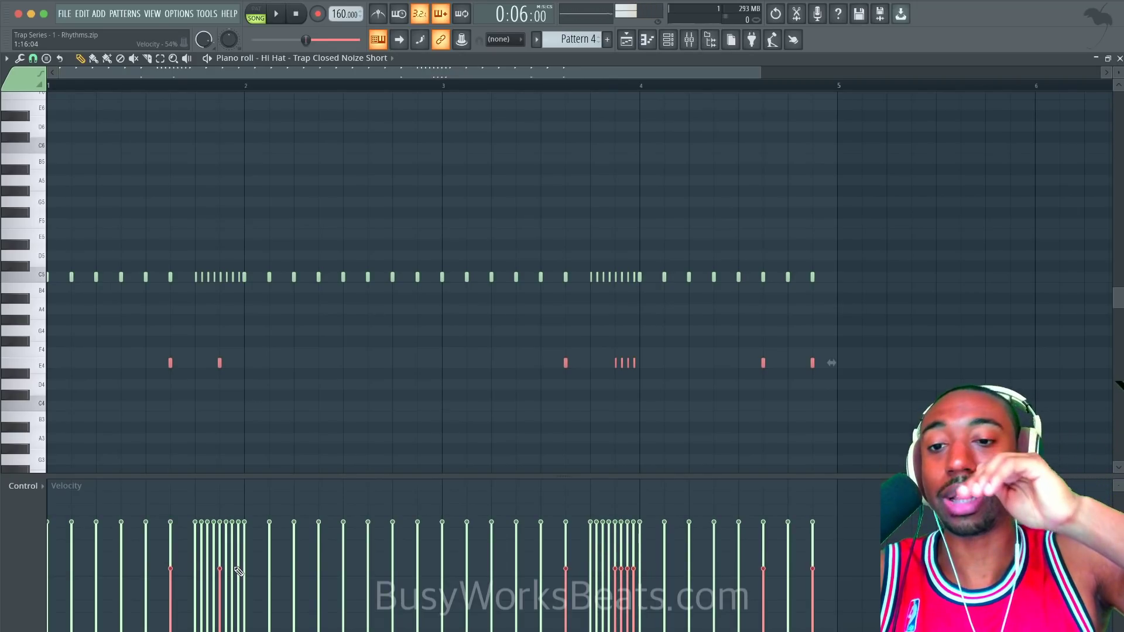
pyautogui.press('space')
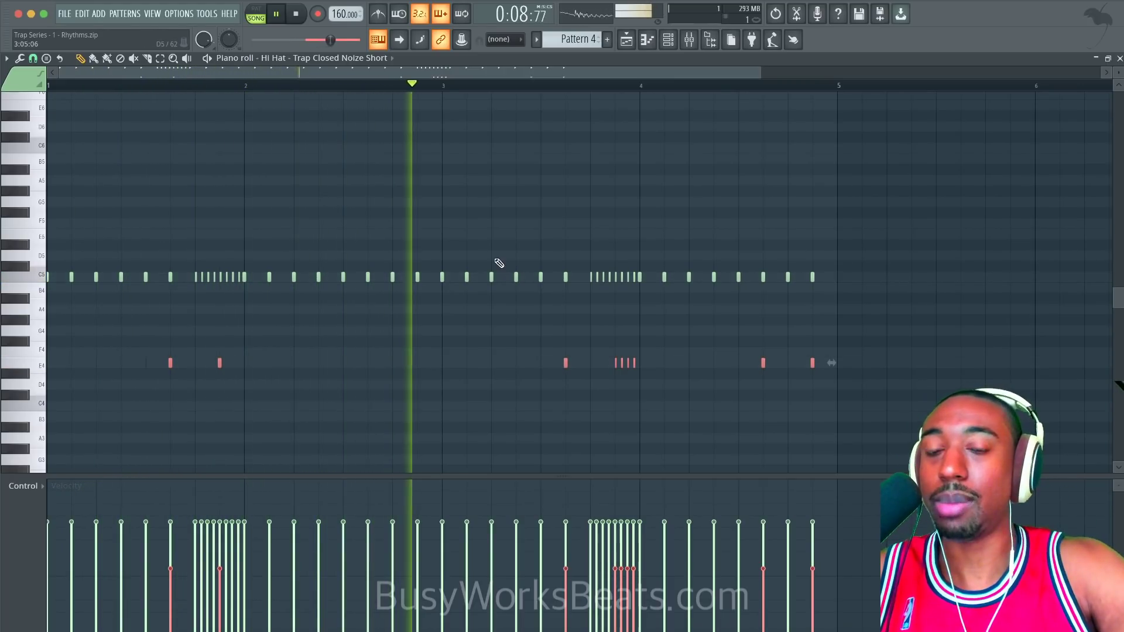
# Adjust the 808's time shift and set the hi-hat's channel volume to 88% during playback, and return to the playlist.
pyautogui.click(1119, 59)
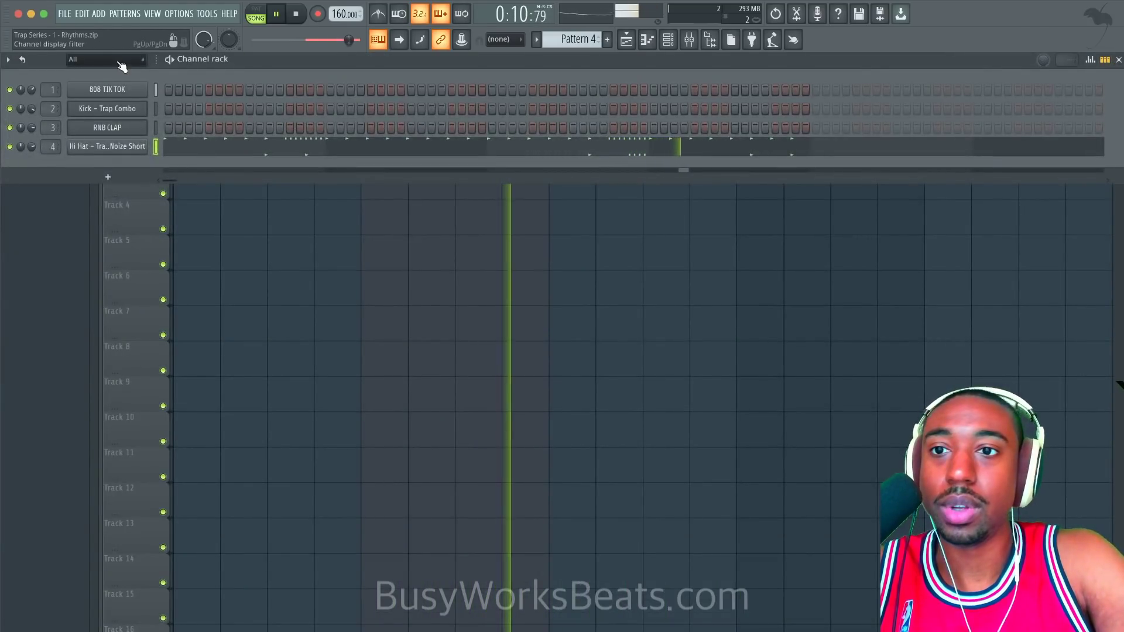
pyautogui.click(126, 89)
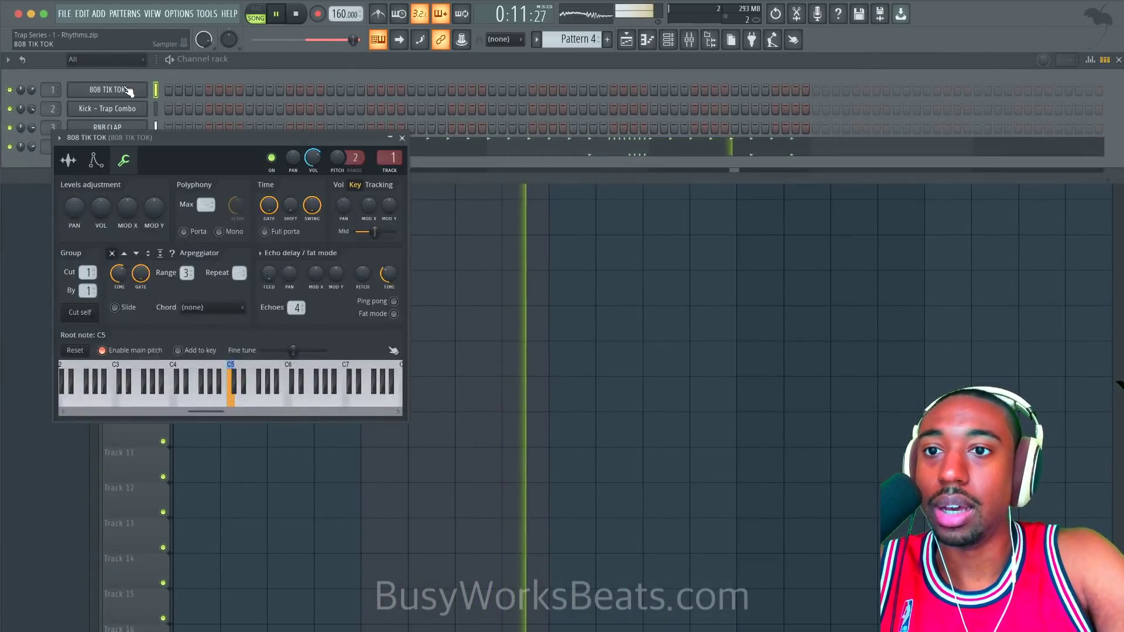
pyautogui.click(402, 138)
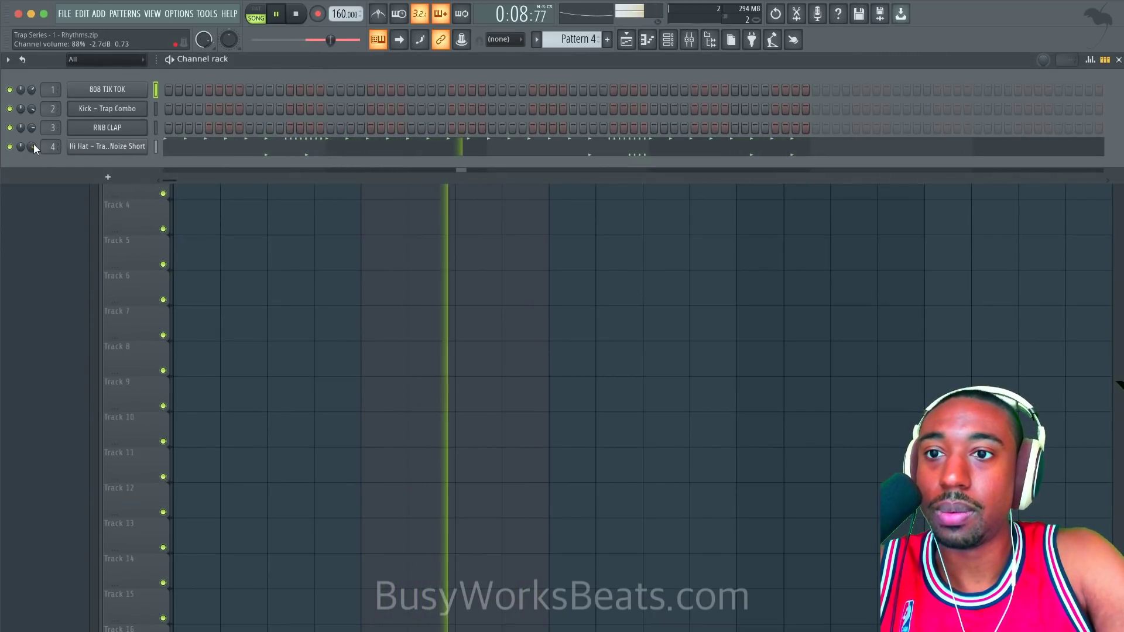
pyautogui.click(132, 98)
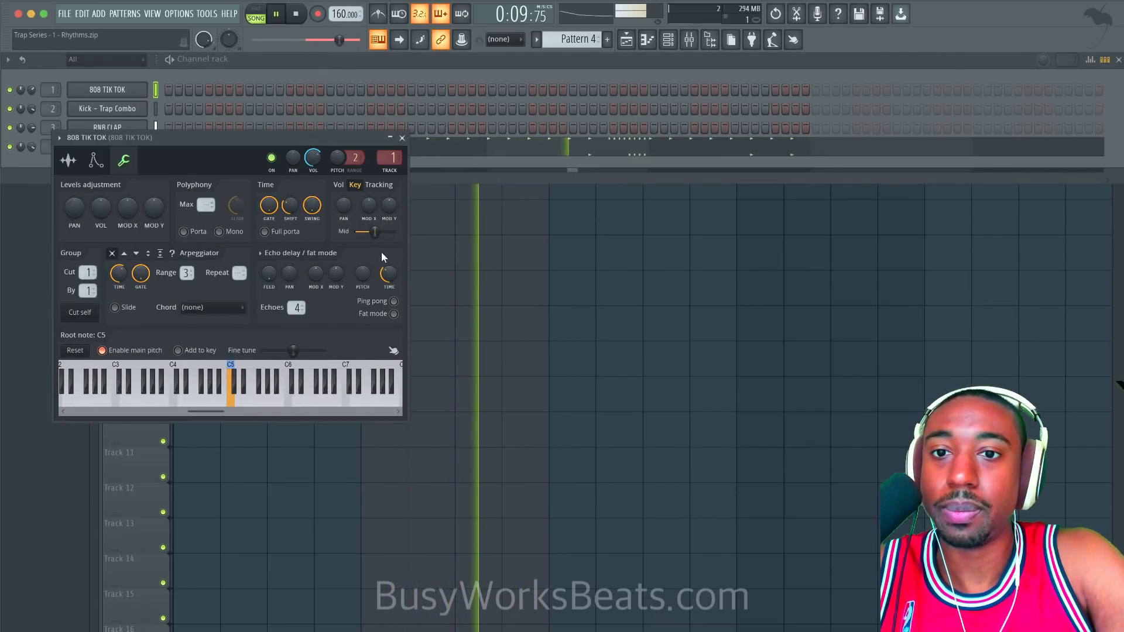
pyautogui.click(409, 143)
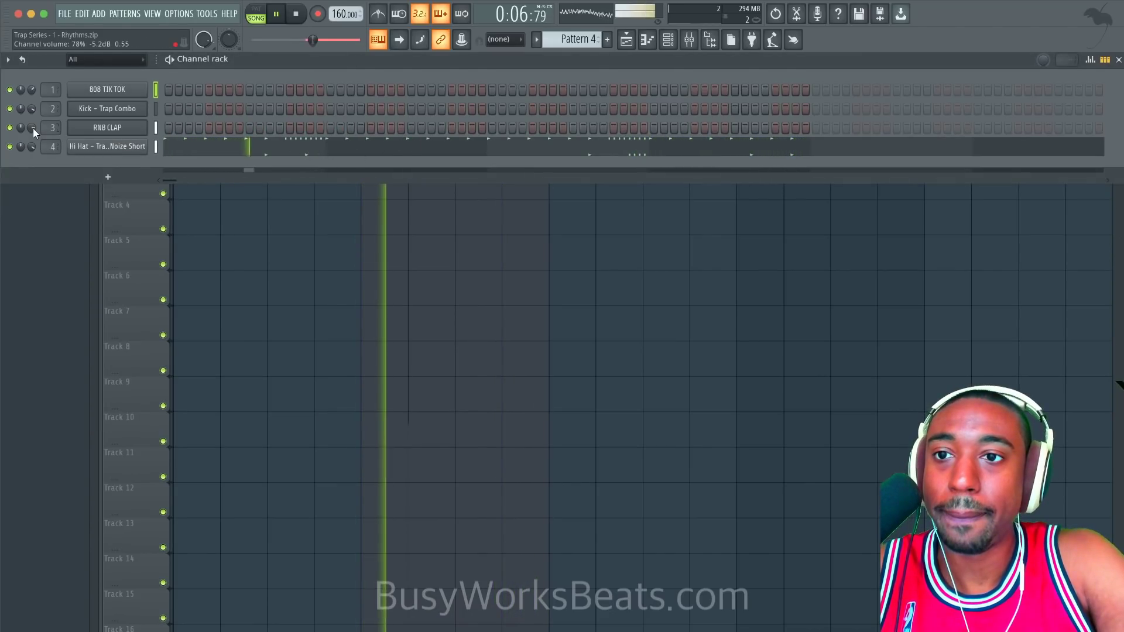
pyautogui.rightClick(380, 255)
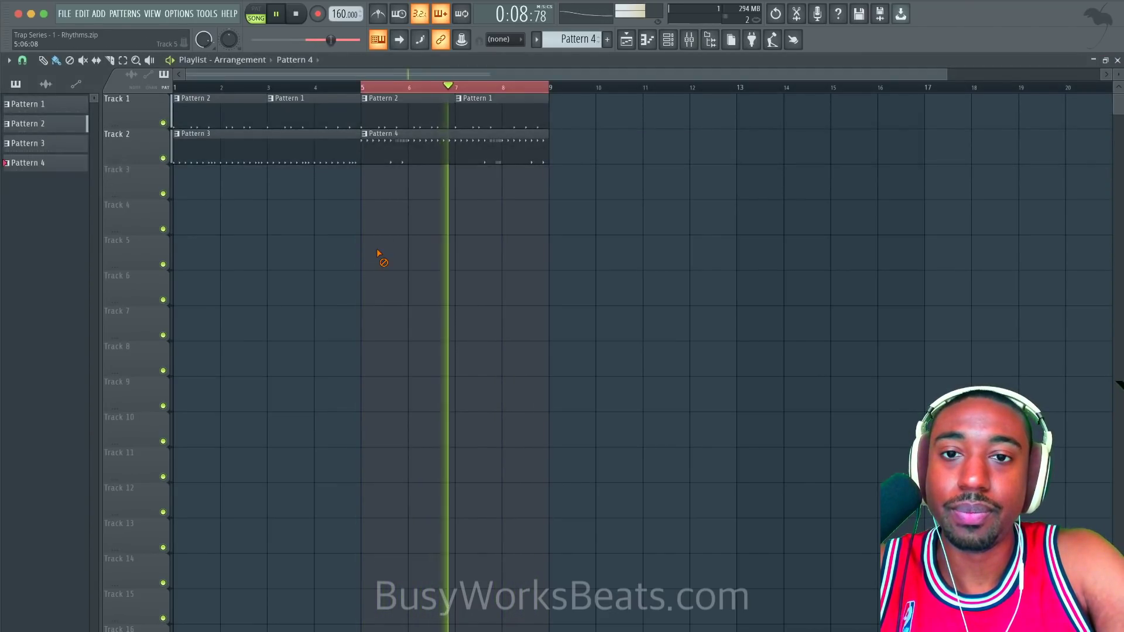
# Open Pattern 4's hi-hat piano roll and add an eight-step D5 note starting on step 9 of bar 2.
pyautogui.doubleClick(537, 135)
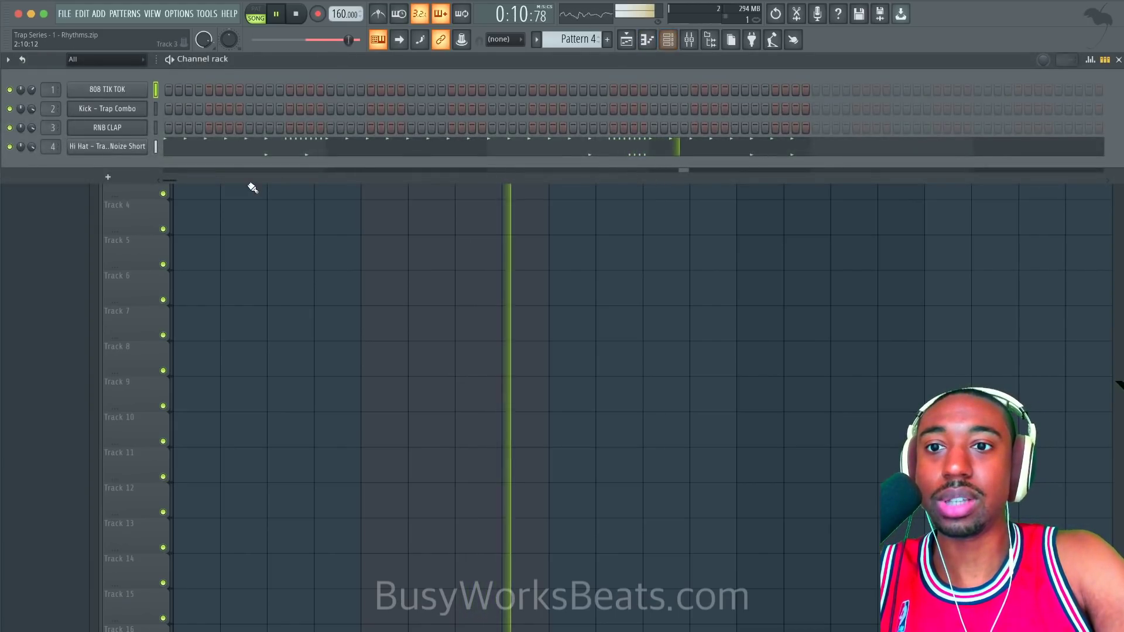
pyautogui.click(297, 151)
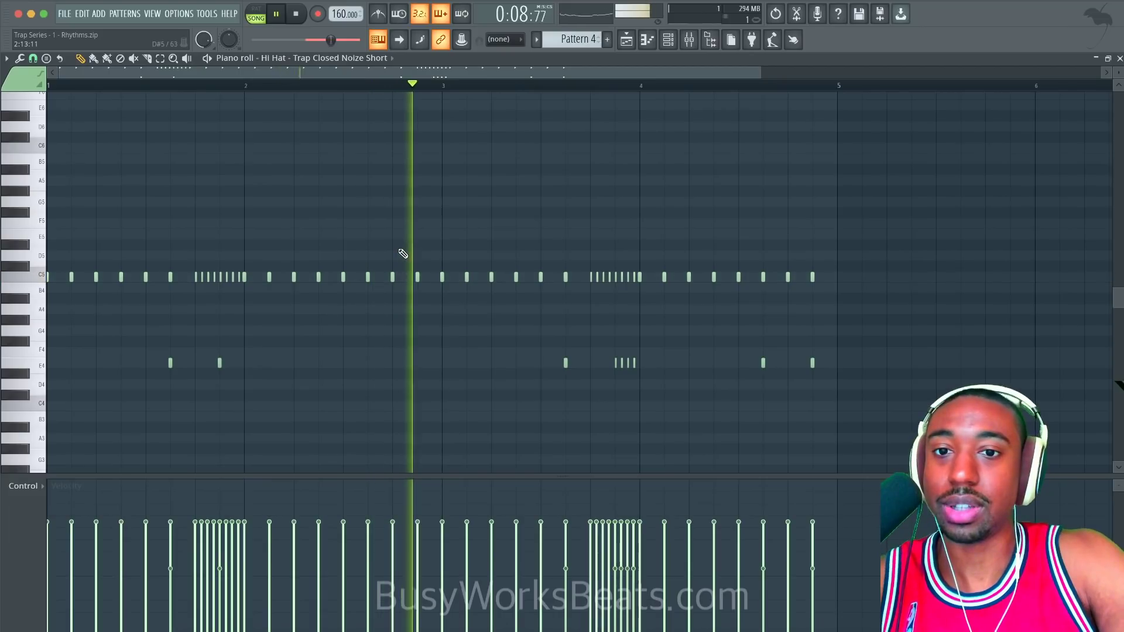
pyautogui.press('space')
pyautogui.click(351, 256)
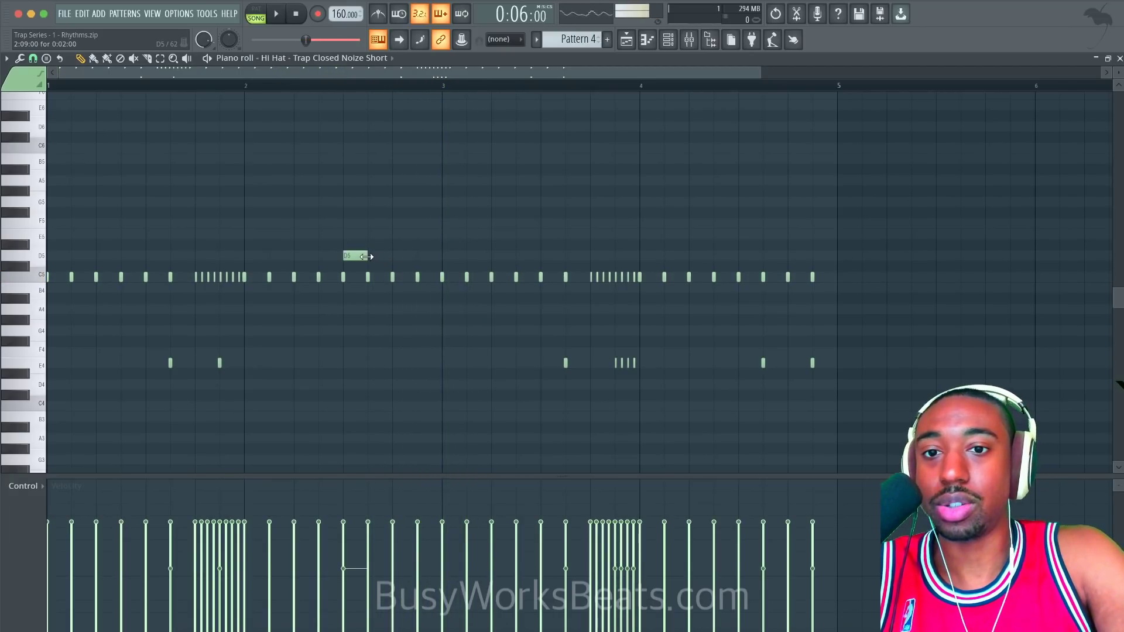
pyautogui.moveTo(368, 256); pyautogui.dragTo(430, 257)
# Add a G#5 note on step 13 of bar 2, turn it into a slide note and shorten it to four steps.
pyautogui.click(395, 191)
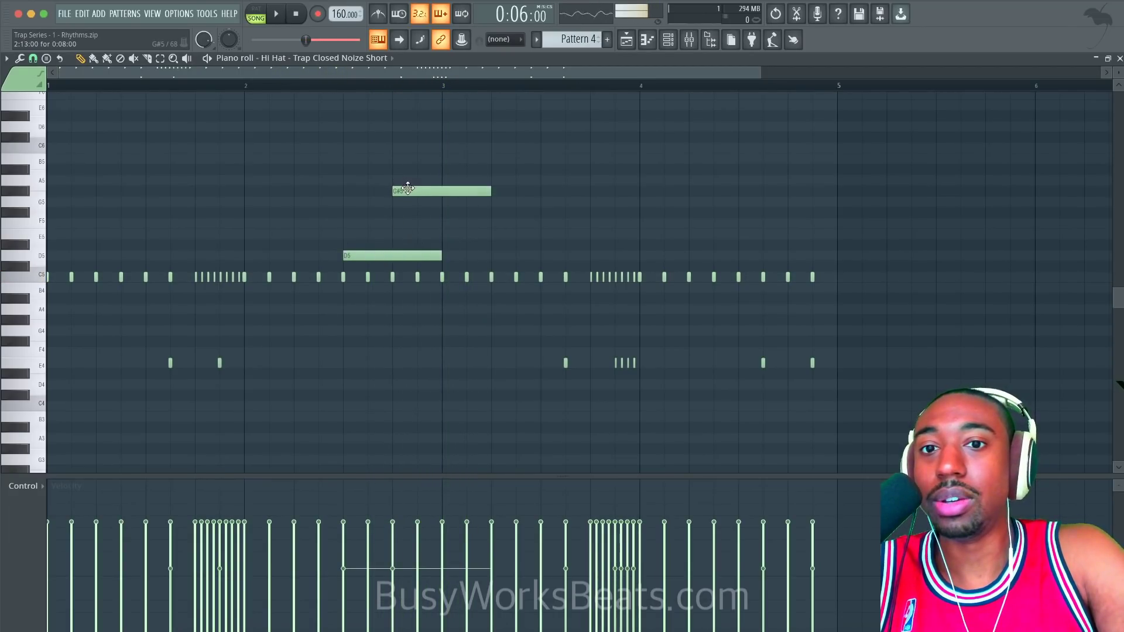
pyautogui.doubleClick(408, 188)
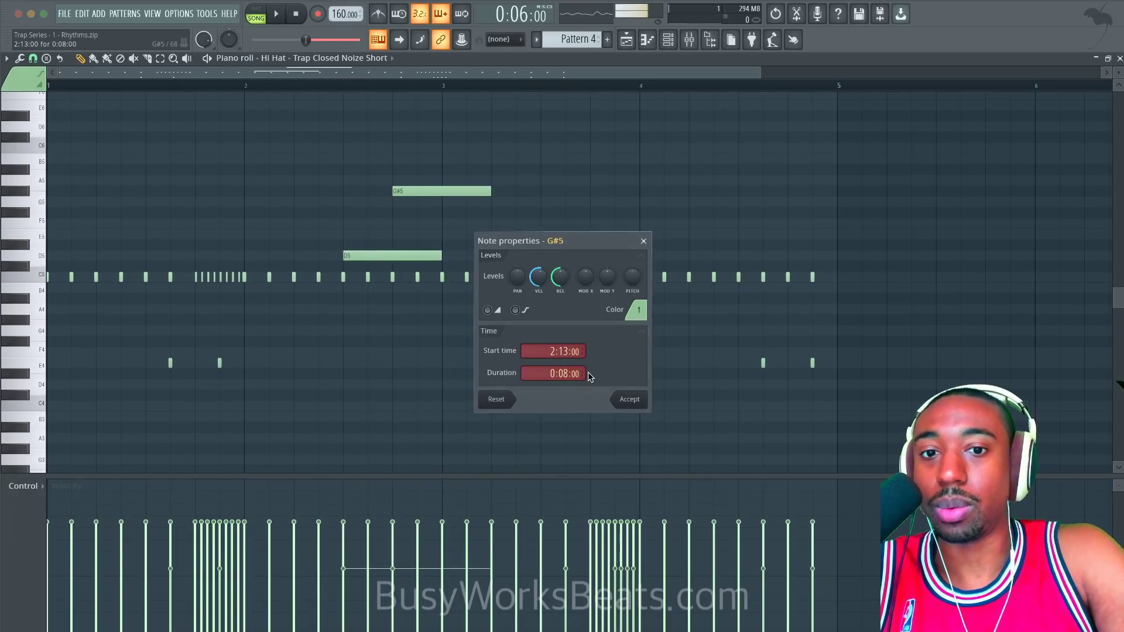
pyautogui.click(630, 400)
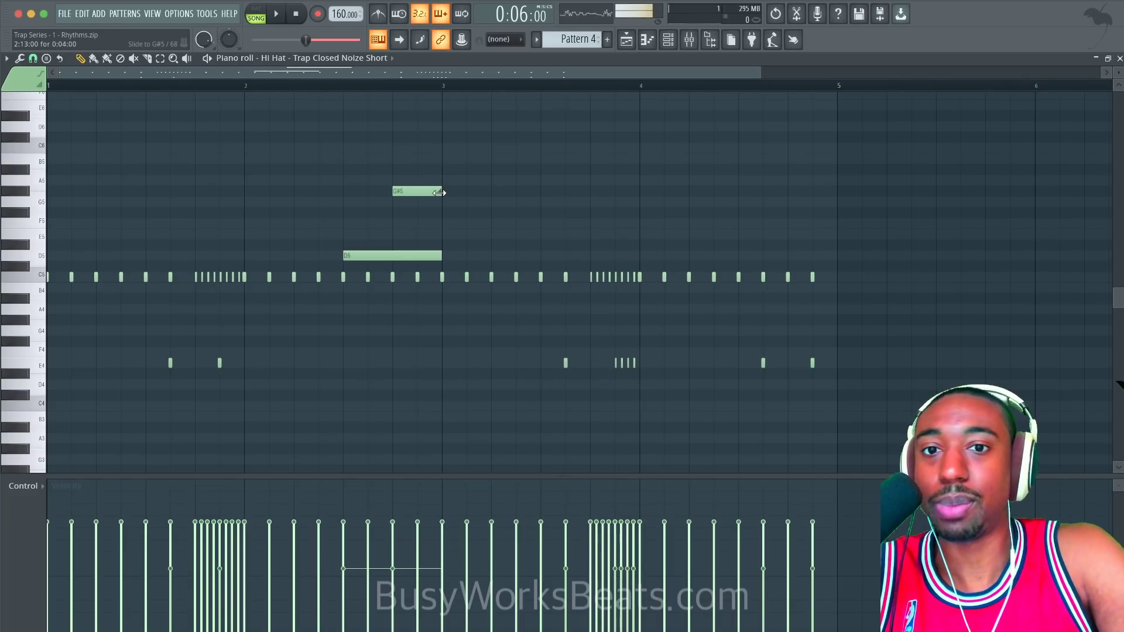
# Split the D5 note in bar 2 into rapid half-step hits with the arpeggiator.
pyautogui.click(434, 256)
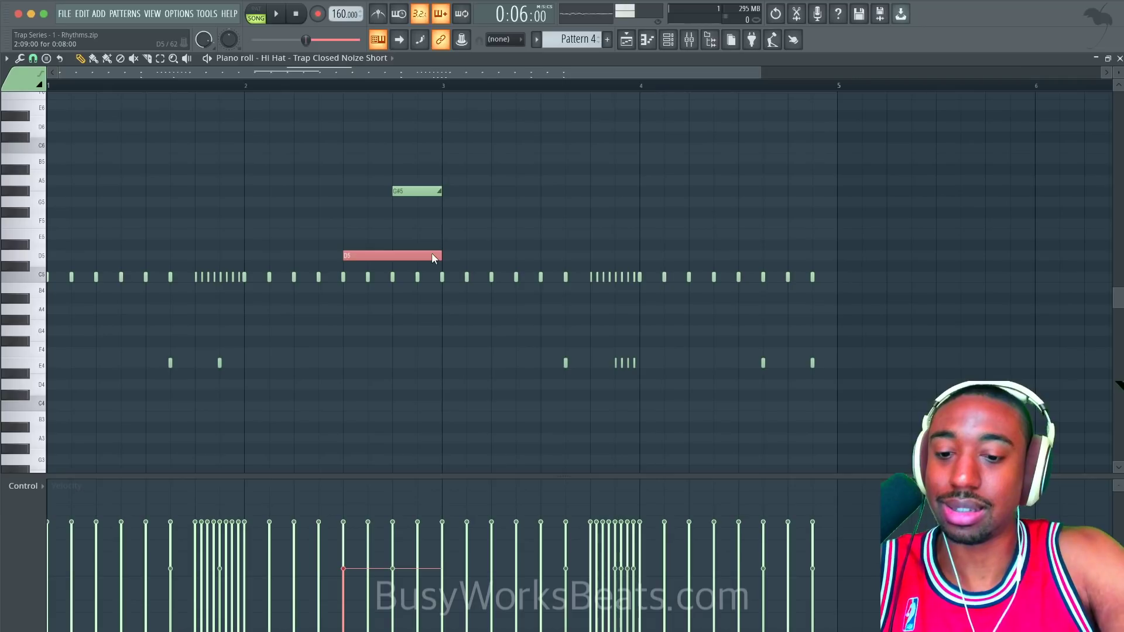
pyautogui.hotkey('alt', 'a')
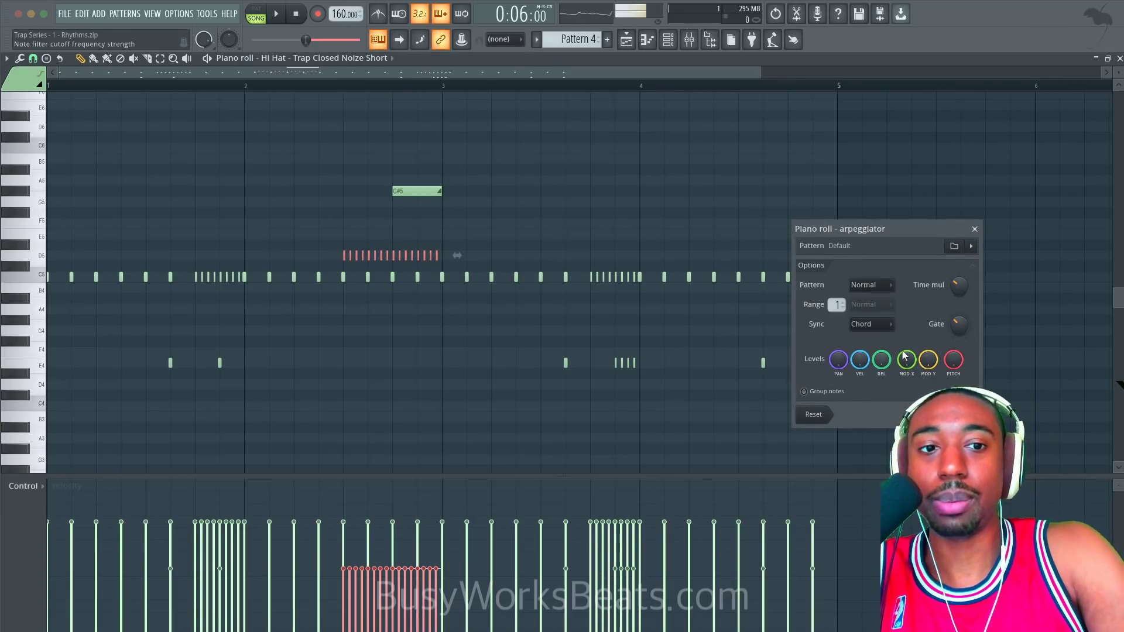
pyautogui.moveTo(958, 287)
pyautogui.mouseDown()
pyautogui.moveTo(958, 313)
pyautogui.moveTo(958, 278)
pyautogui.mouseUp()
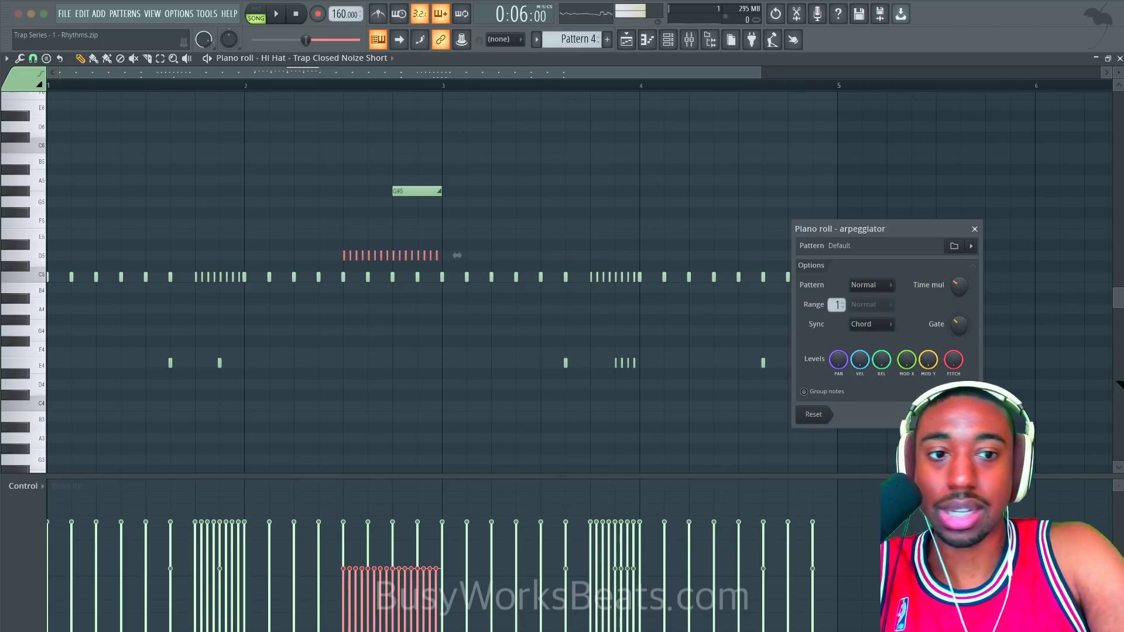
pyautogui.press('Return')
# Delete the C5 hi-hat notes beneath the D5 roll in bar 2, play the pattern and select the roll's hits.
pyautogui.moveTo(425, 292); pyautogui.dragTo(342, 275)
pyautogui.press('Delete')
pyautogui.press('space')
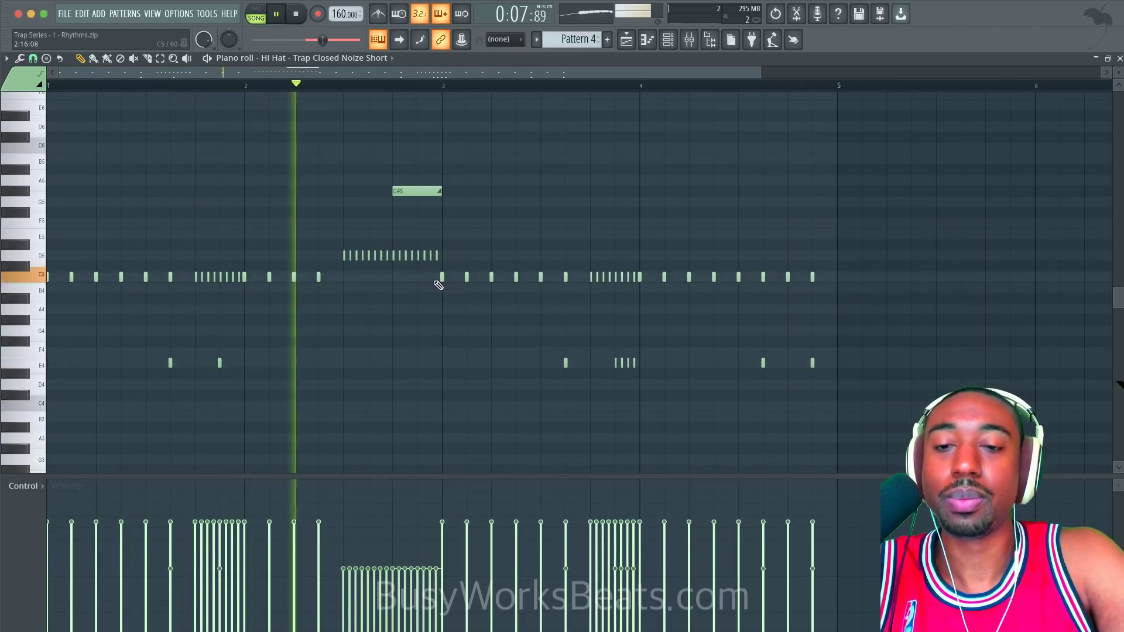
pyautogui.moveTo(440, 252); pyautogui.dragTo(320, 260)
pyautogui.press('space')
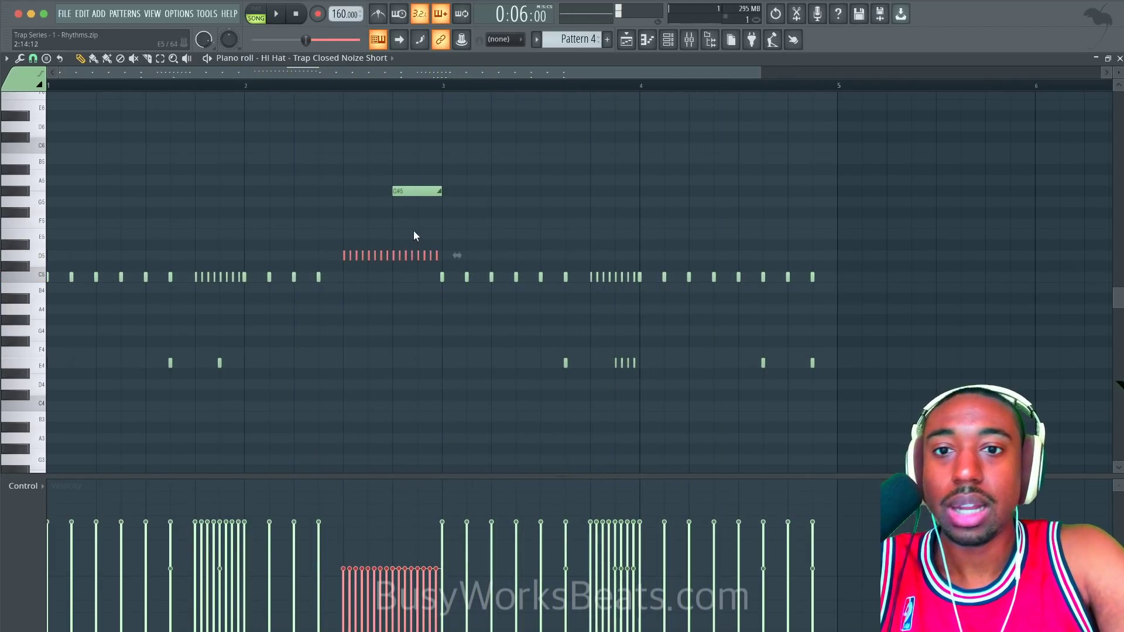
# Replace the D5 hits from step 13 of bar 2 with one four-step D5 note and turn off its slide.
pyautogui.click(420, 235)
pyautogui.click(414, 193)
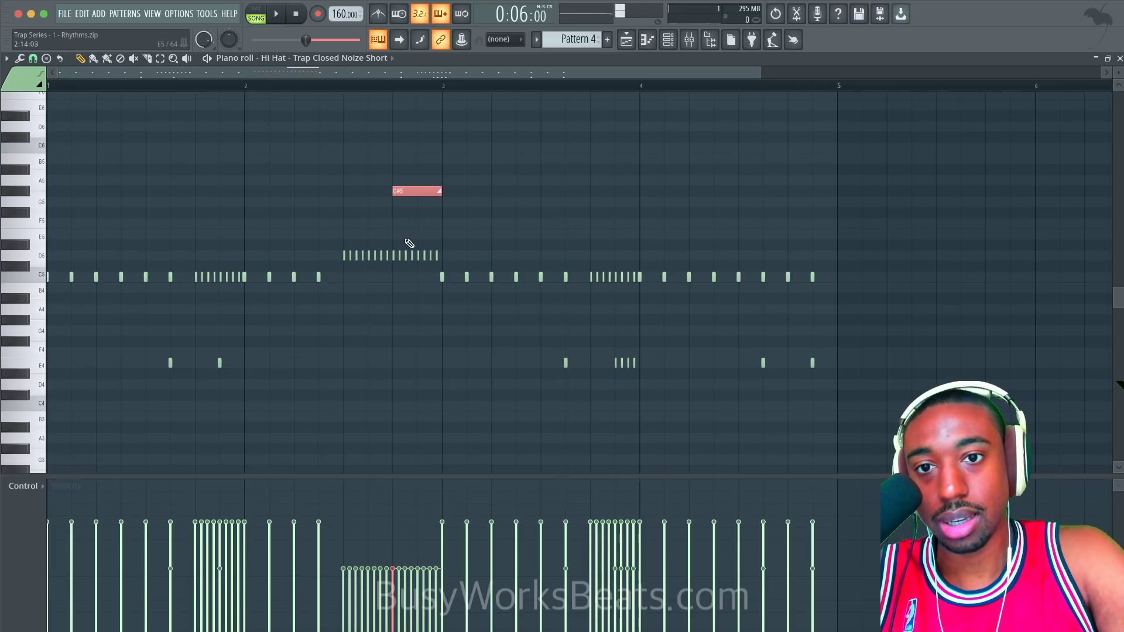
pyautogui.rightClick(445, 253)
pyautogui.click(395, 255)
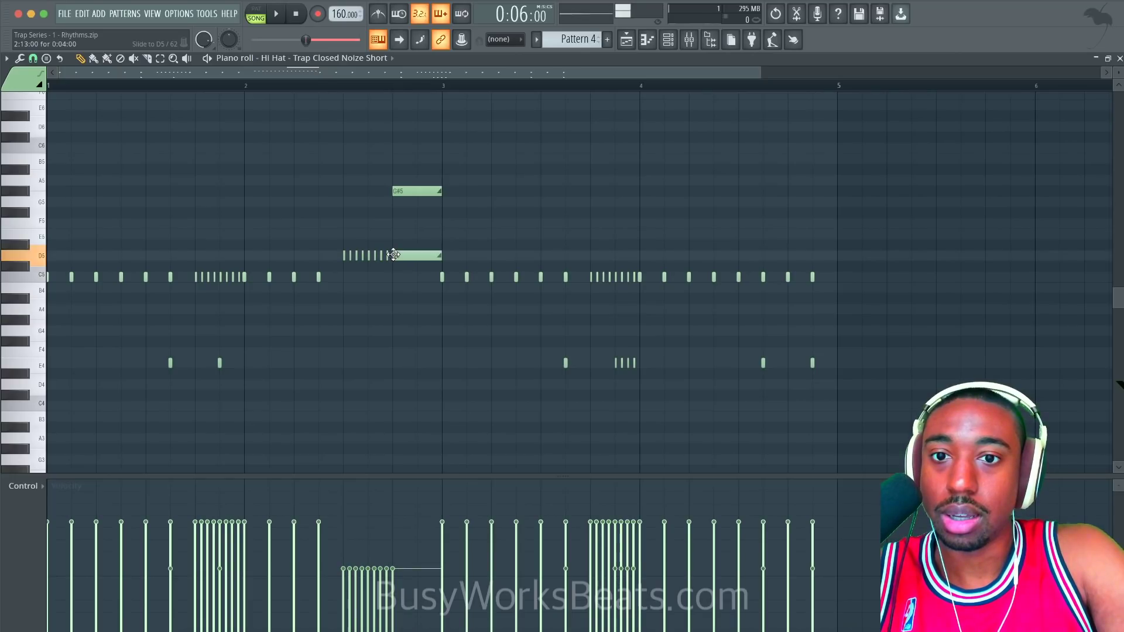
pyautogui.doubleClick(438, 252)
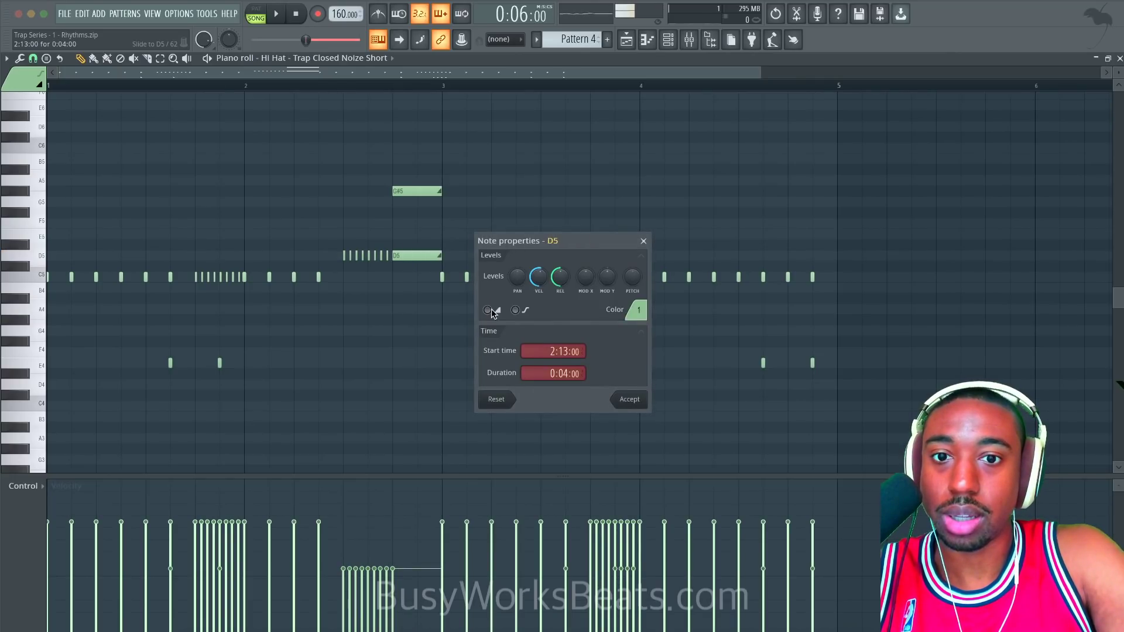
pyautogui.click(618, 399)
pyautogui.moveTo(403, 218); pyautogui.dragTo(411, 178)
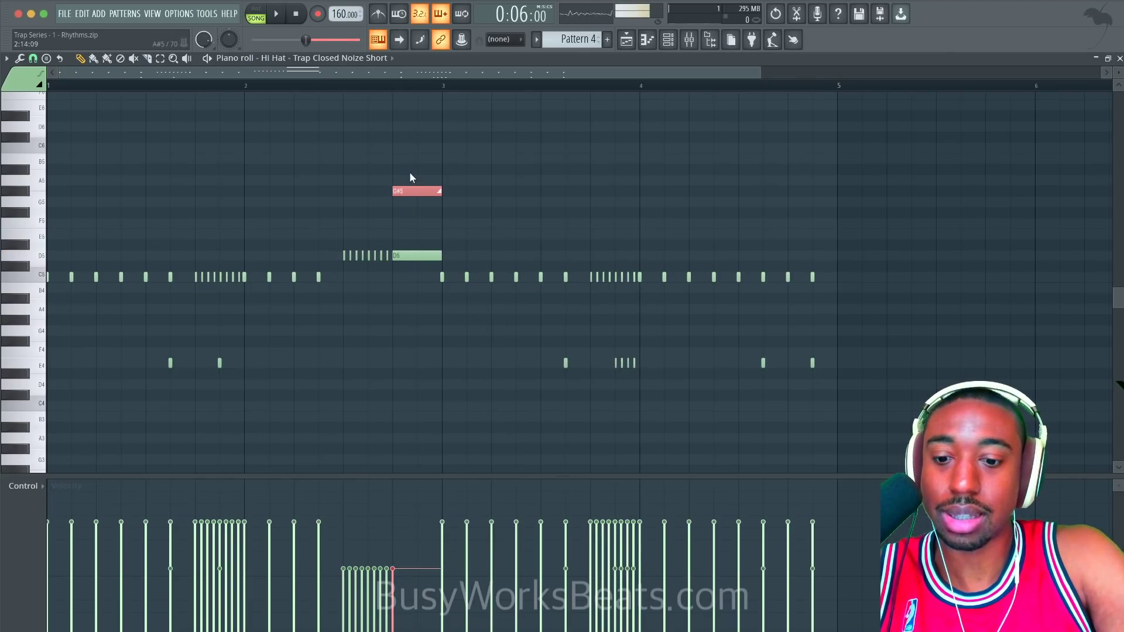
pyautogui.hotkey('alt', 'a')
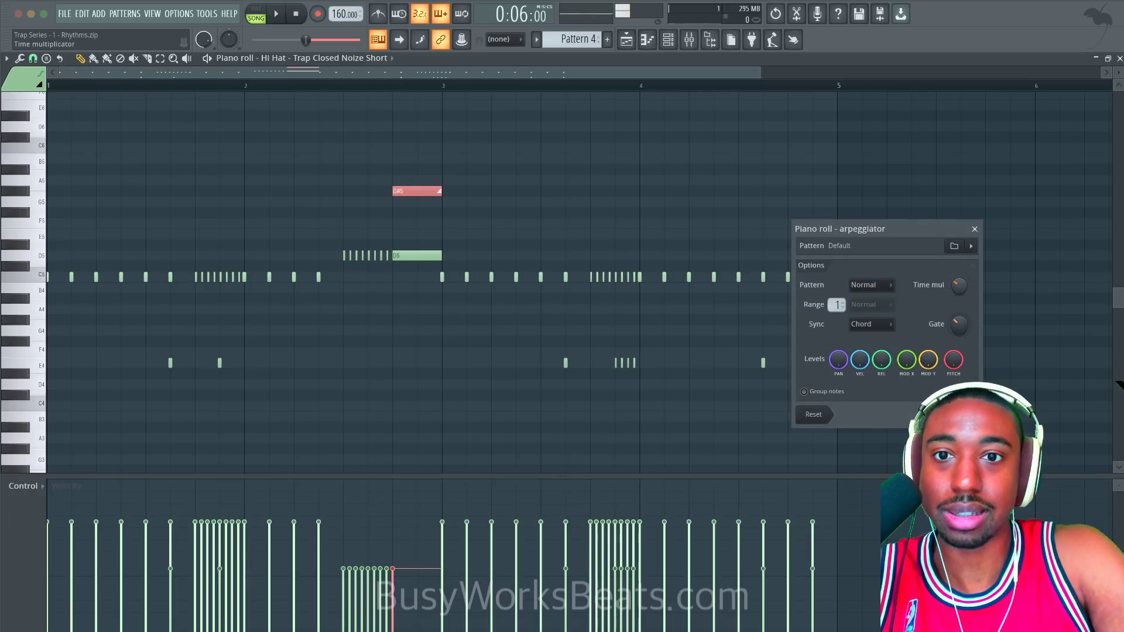
pyautogui.click(975, 229)
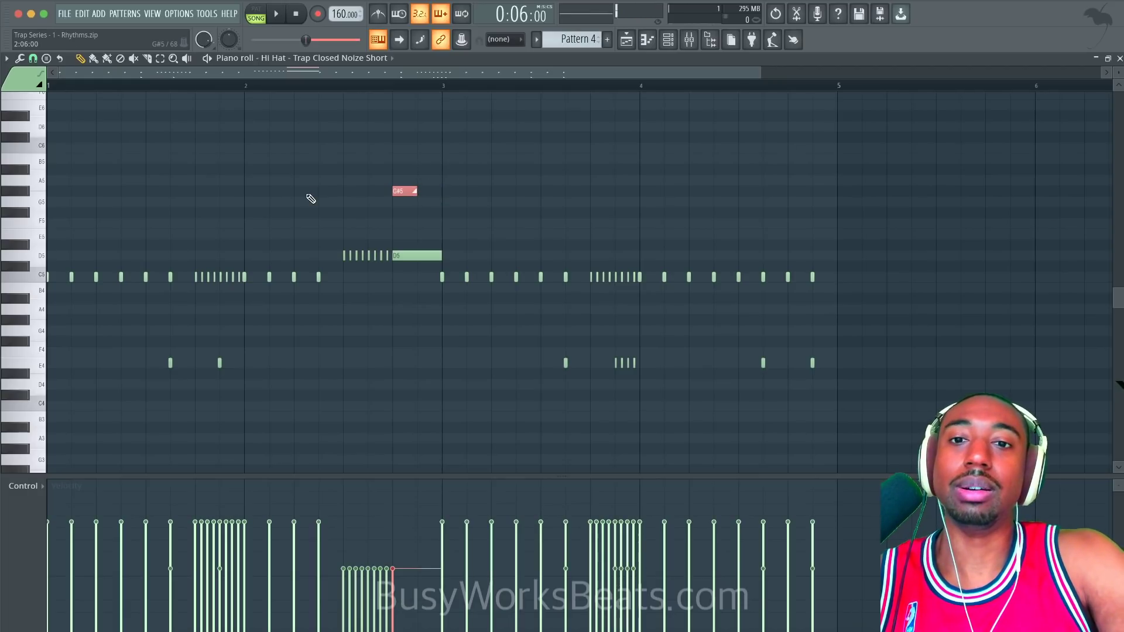
# Set the snap to 1/4 beat, fill steps 13 to 16 of bar 2 with one-step G#5 slide notes and play them.
pyautogui.click(33, 59)
pyautogui.click(56, 199)
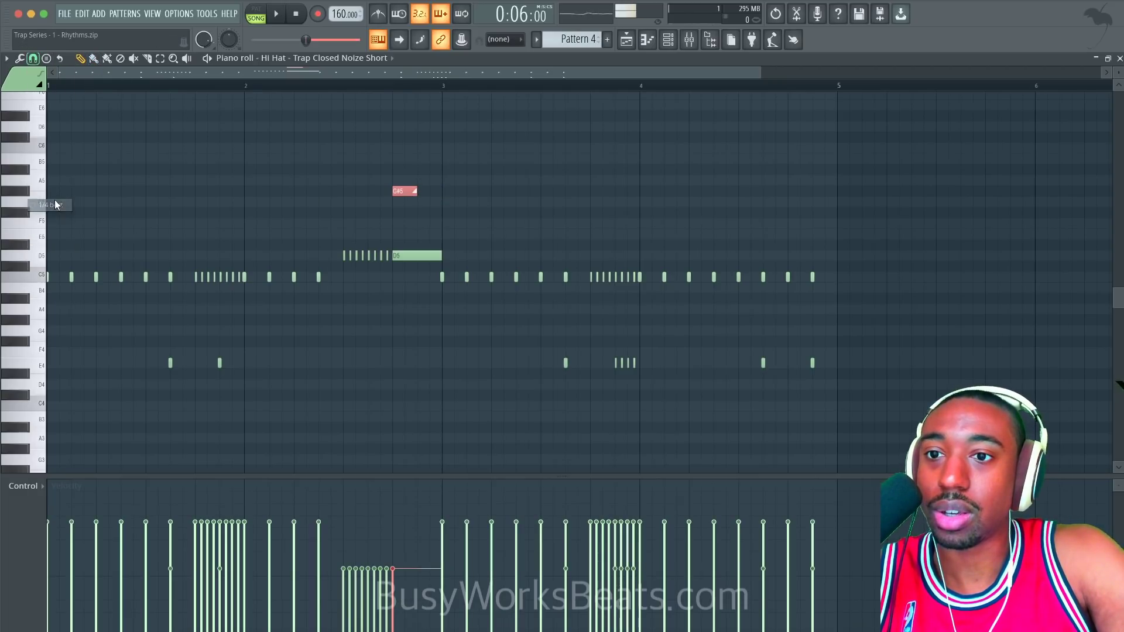
pyautogui.click(408, 191)
pyautogui.click(423, 191)
pyautogui.click(435, 191)
pyautogui.press('space')
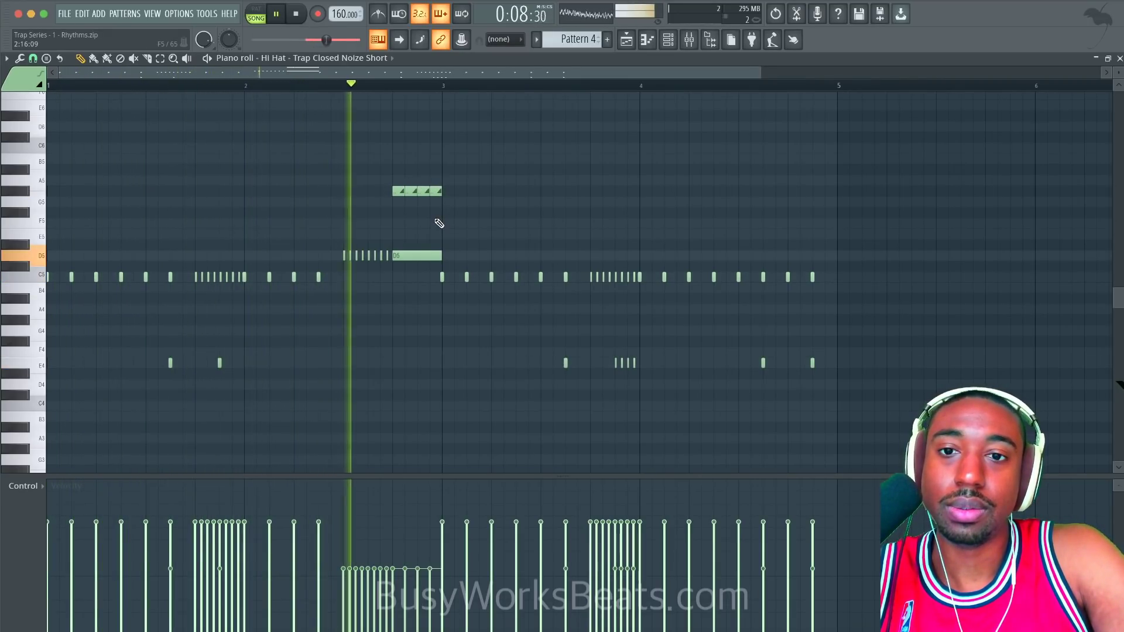
# Stop playback and delete the G#5 slide notes and the long D5 note in bar 2.
pyautogui.press('space')
pyautogui.moveTo(445, 261); pyautogui.dragTo(400, 172)
pyautogui.press('Delete')
# Move the remaining D5 roll down to C5 and add short C5 hits on steps 13 and 15 of bar 2.
pyautogui.moveTo(397, 229); pyautogui.dragTo(344, 287)
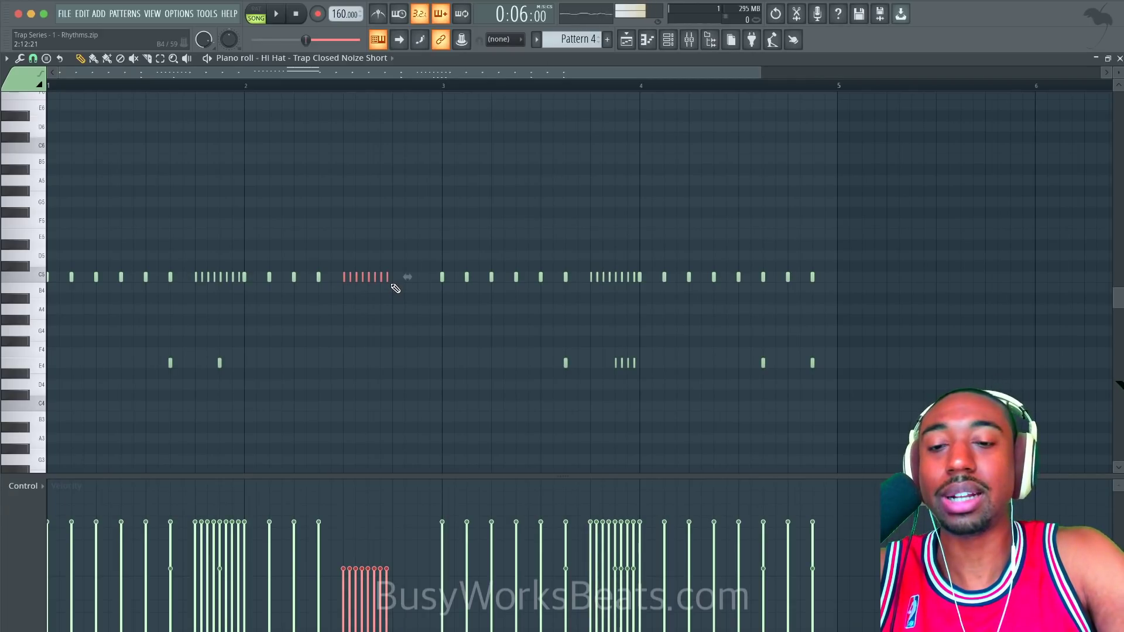
pyautogui.click(396, 278)
pyautogui.click(417, 278)
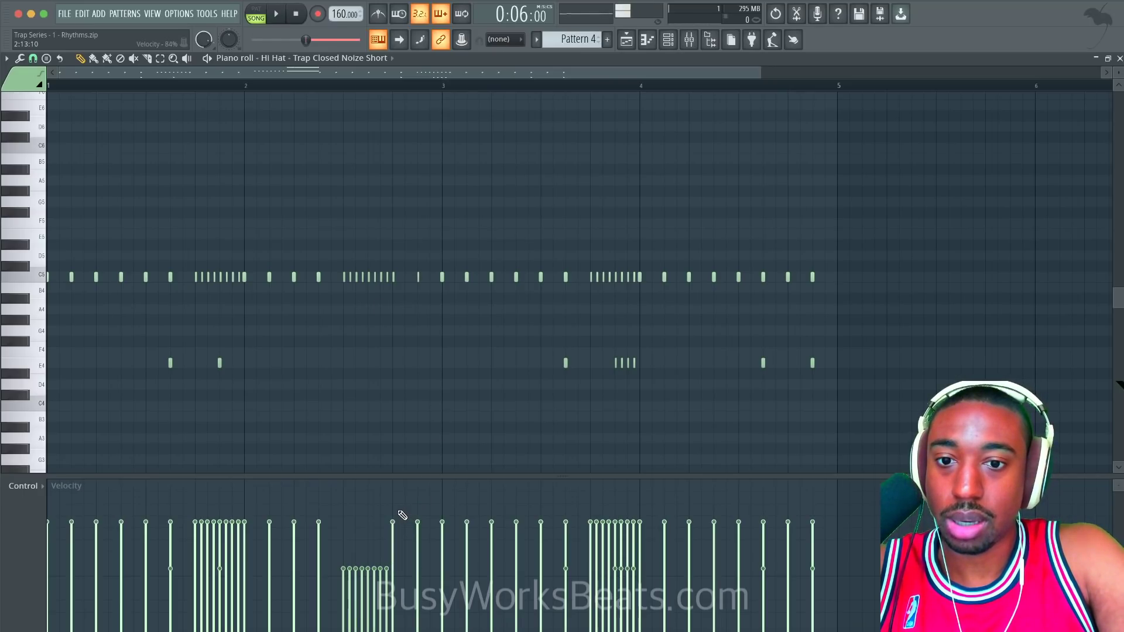
# Show note fine pitch in the control lane, draw a rising pitch ramp across the bar 2 roll and play it.
pyautogui.click(37, 483)
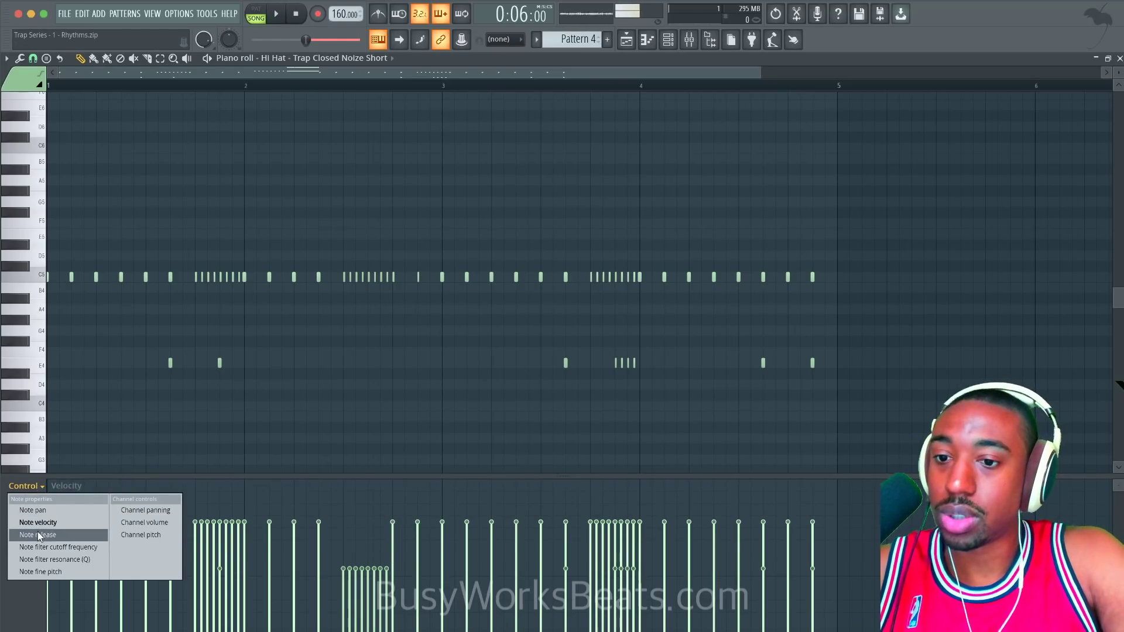
pyautogui.click(41, 571)
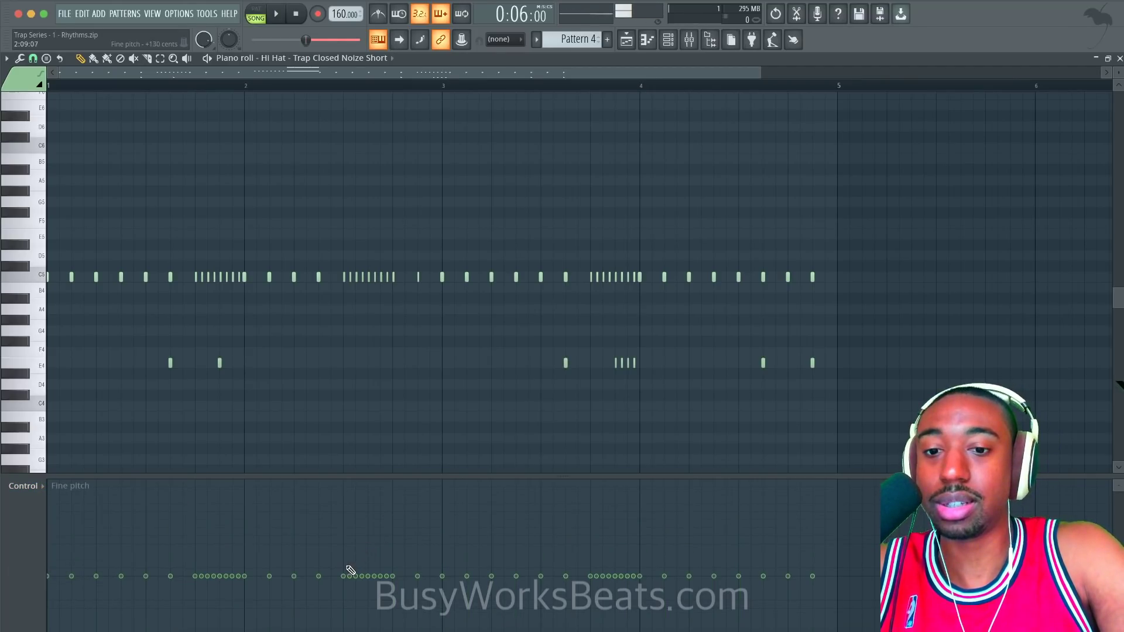
pyautogui.moveTo(377, 528); pyautogui.dragTo(394, 504)
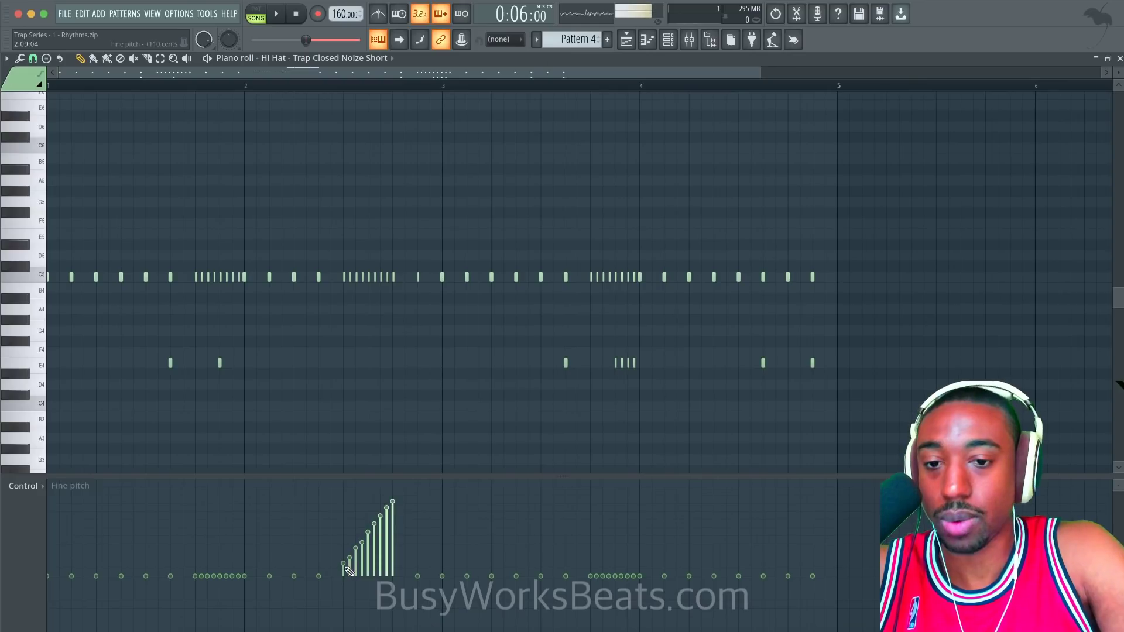
pyautogui.press('space')
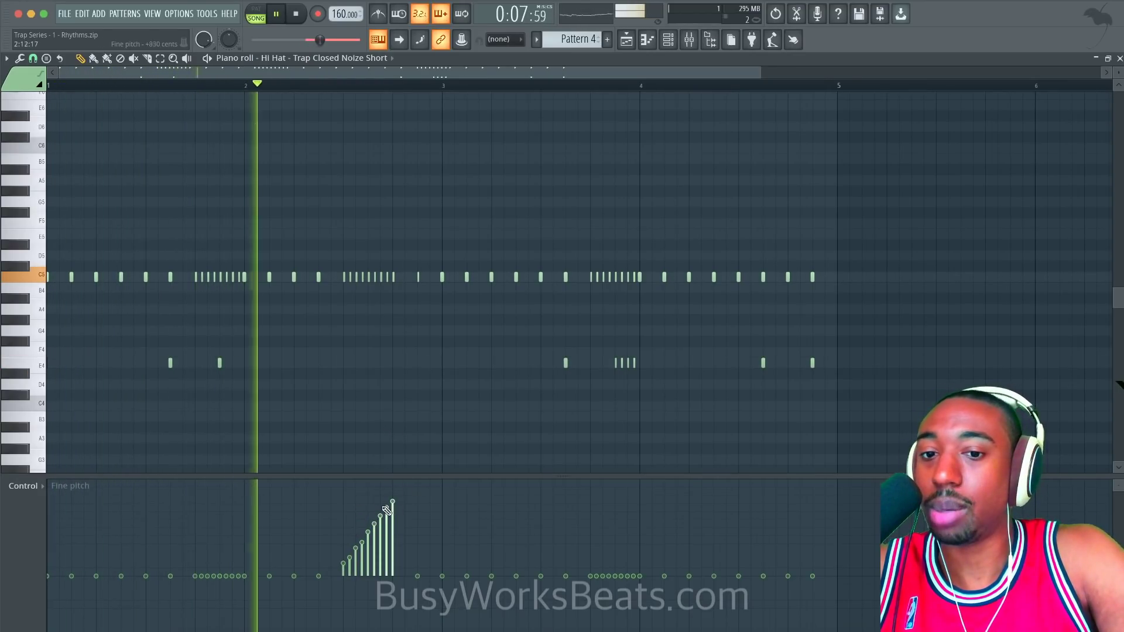
pyautogui.press('space')
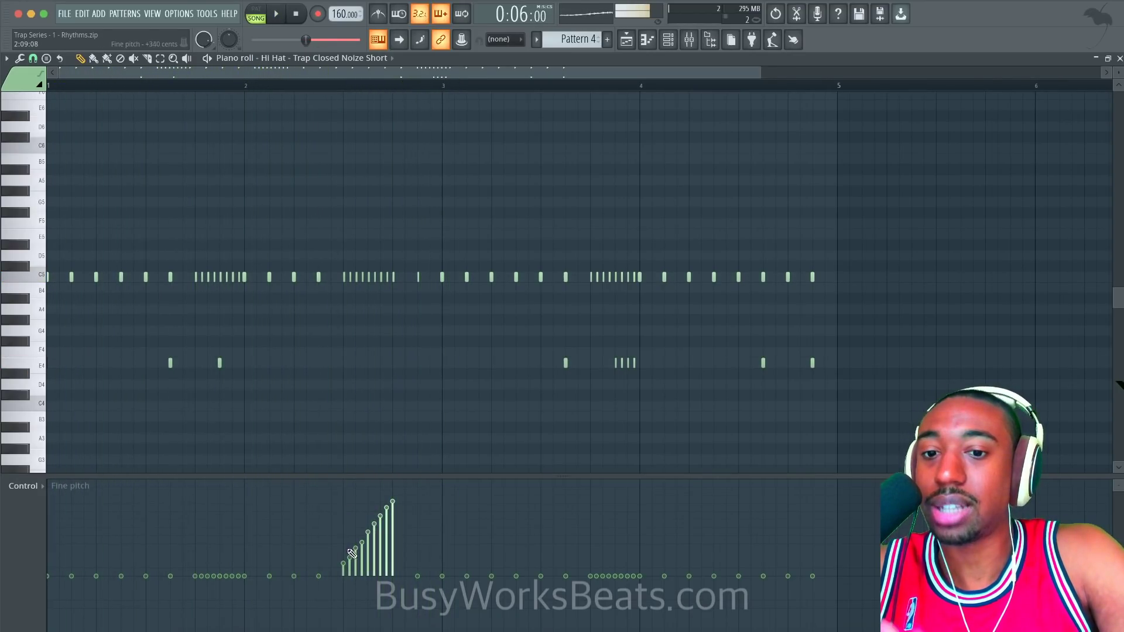
# Redraw the bar 2 roll's fine pitch as a falling ramp and smooth its first hits during playback.
pyautogui.moveTo(362, 587); pyautogui.dragTo(387, 624)
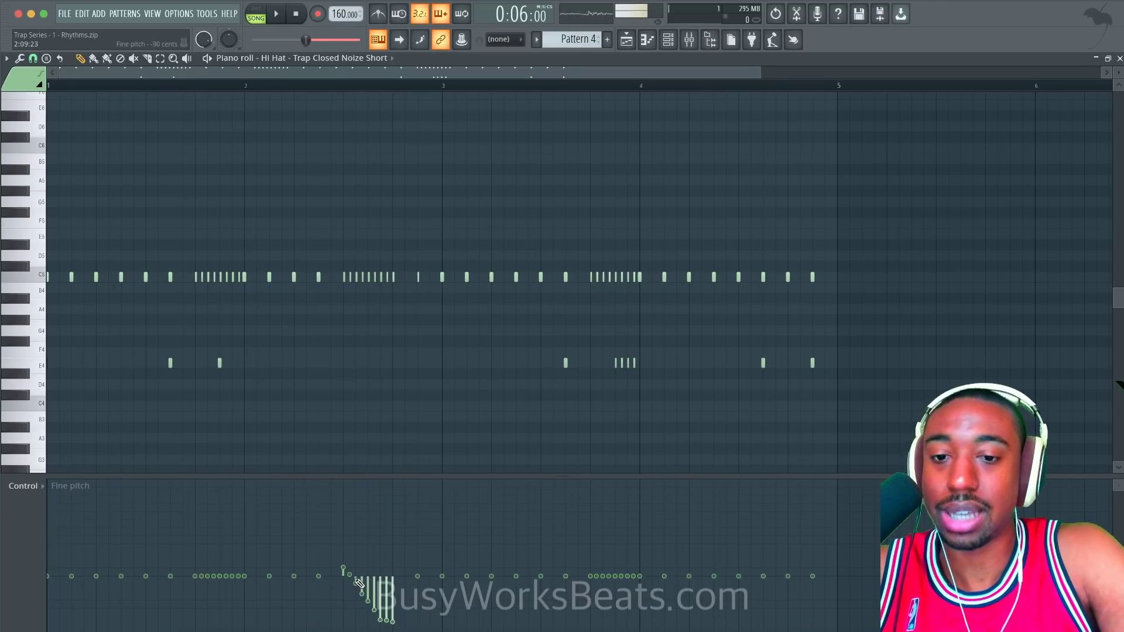
pyautogui.press('space')
pyautogui.moveTo(352, 578); pyautogui.dragTo(369, 587)
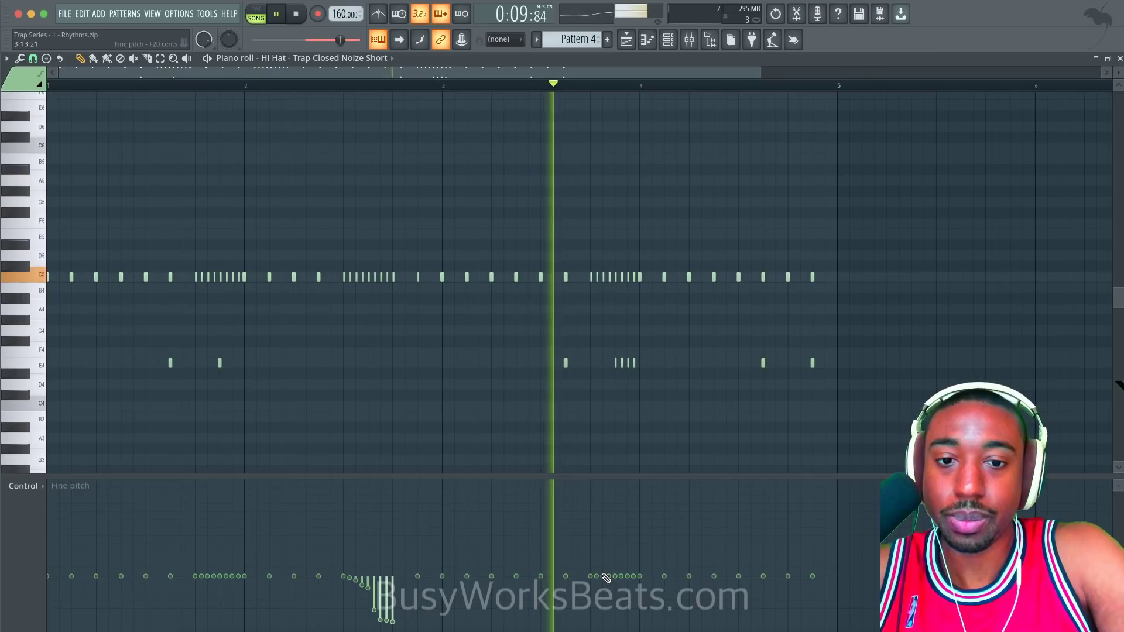
# Draw gently falling fine-pitch ramps across the rolls at the ends of bars 3 and 1, and play the pattern.
pyautogui.moveTo(591, 578); pyautogui.dragTo(640, 603)
pyautogui.moveTo(196, 575); pyautogui.dragTo(245, 597)
pyautogui.press('space')
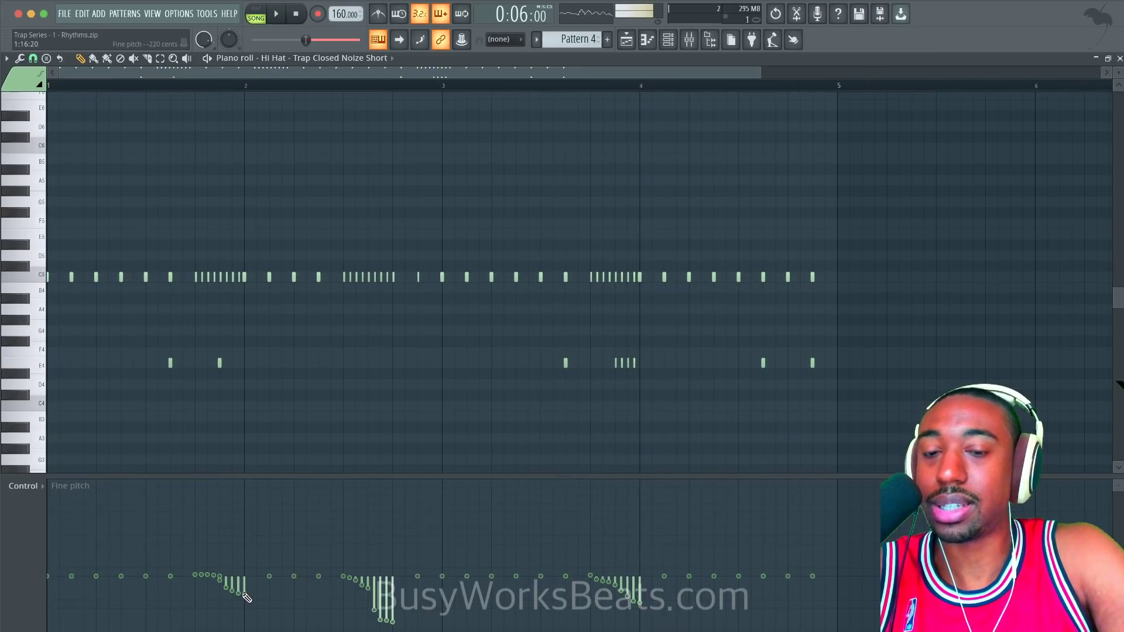
pyautogui.press('space')
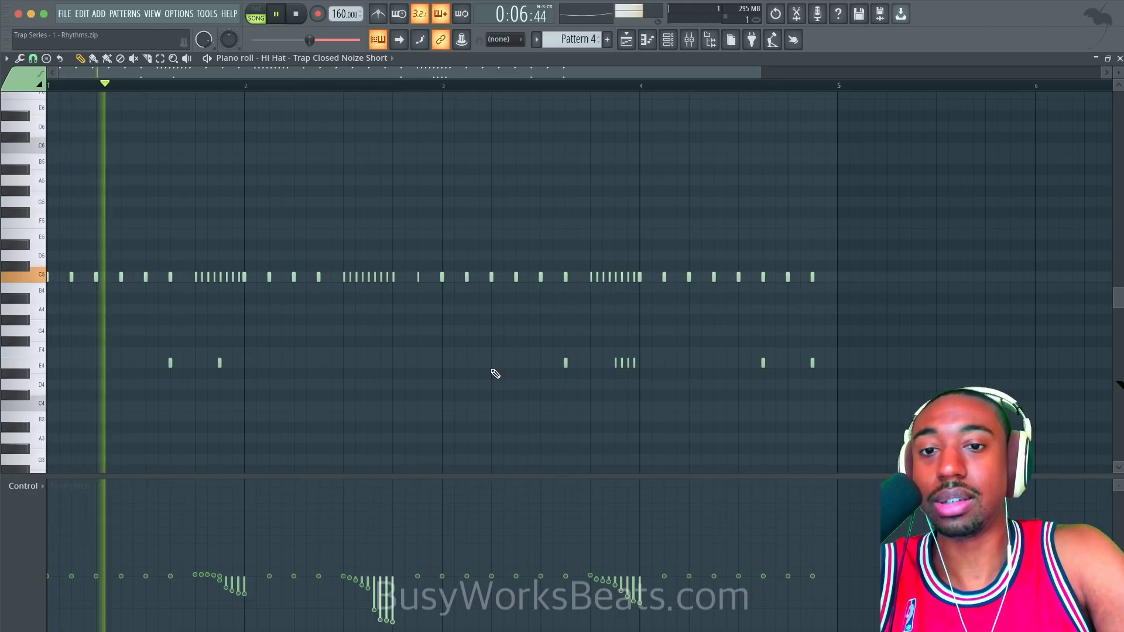
pyautogui.press('space')
pyautogui.press('space')
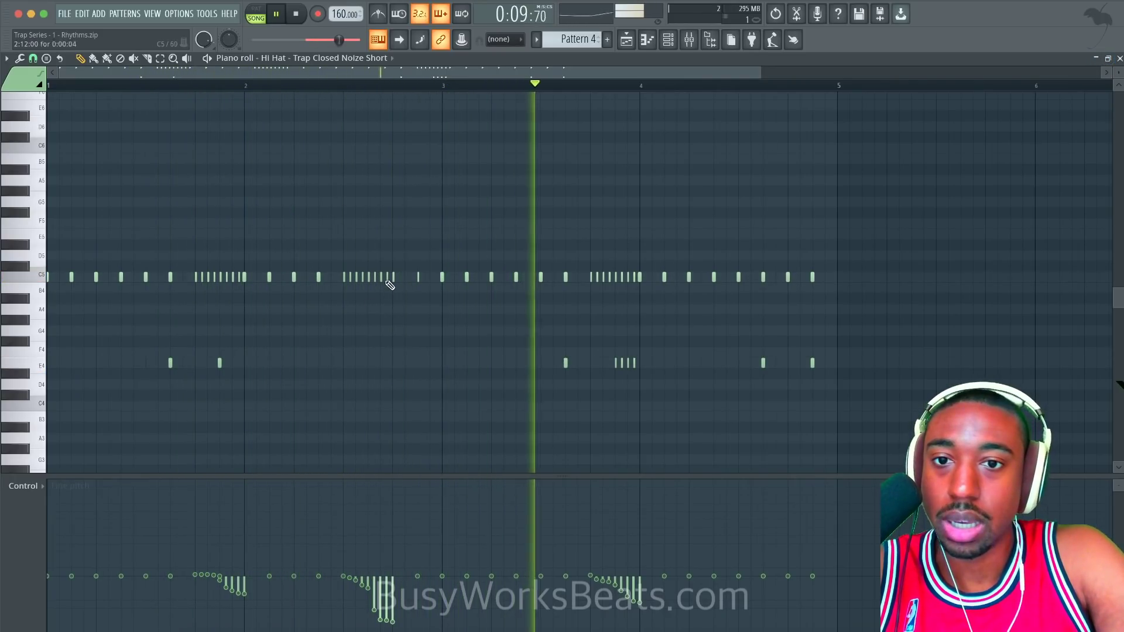
# Erase the bar 2 roll hits between steps 9 and 13, add a short C5 hit on step 11 and audition it.
pyautogui.moveTo(387, 280); pyautogui.dragTo(358, 281)
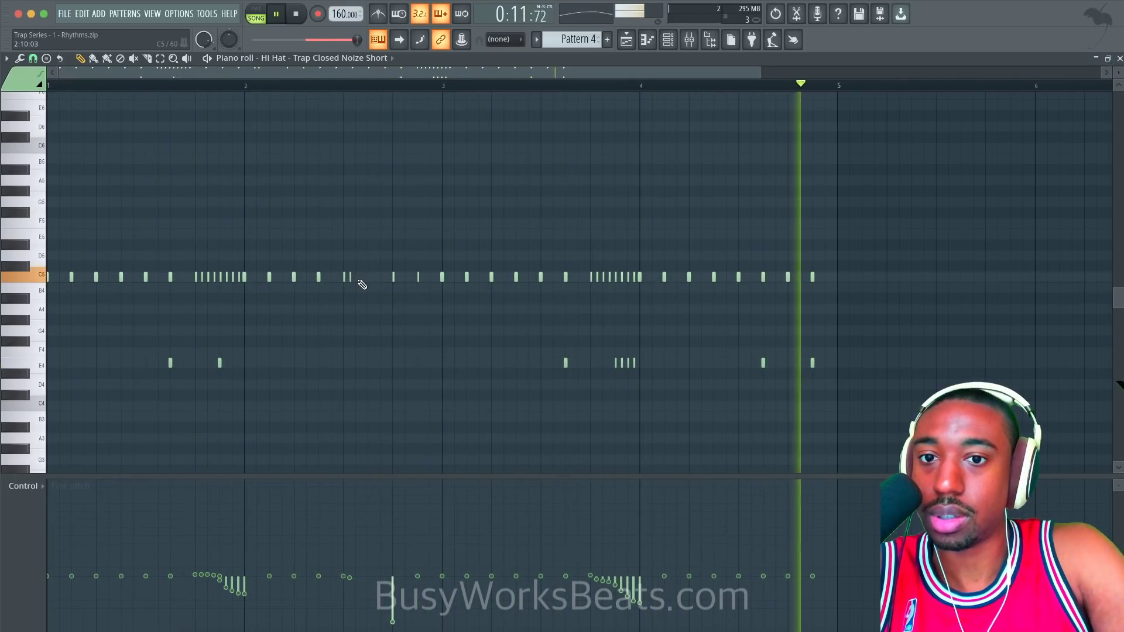
pyautogui.rightClick(351, 283)
pyautogui.click(367, 278)
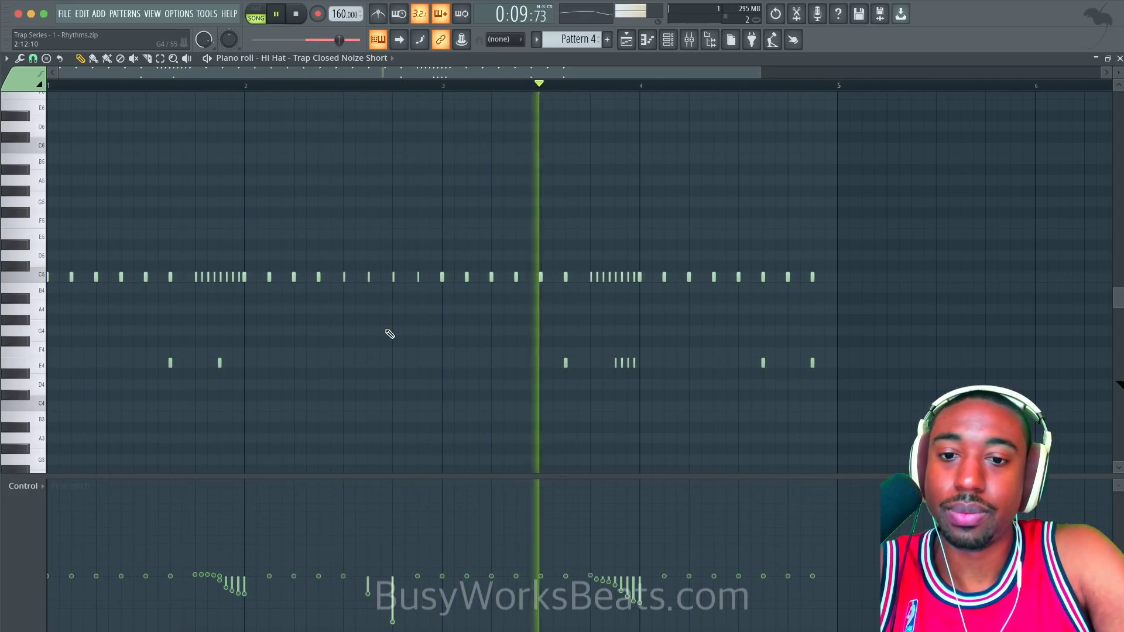
pyautogui.press('space')
# Look through the velocity, filter cutoff, filter resonance and release values of the hi-hat notes in the control lane.
pyautogui.click(24, 485)
pyautogui.click(33, 522)
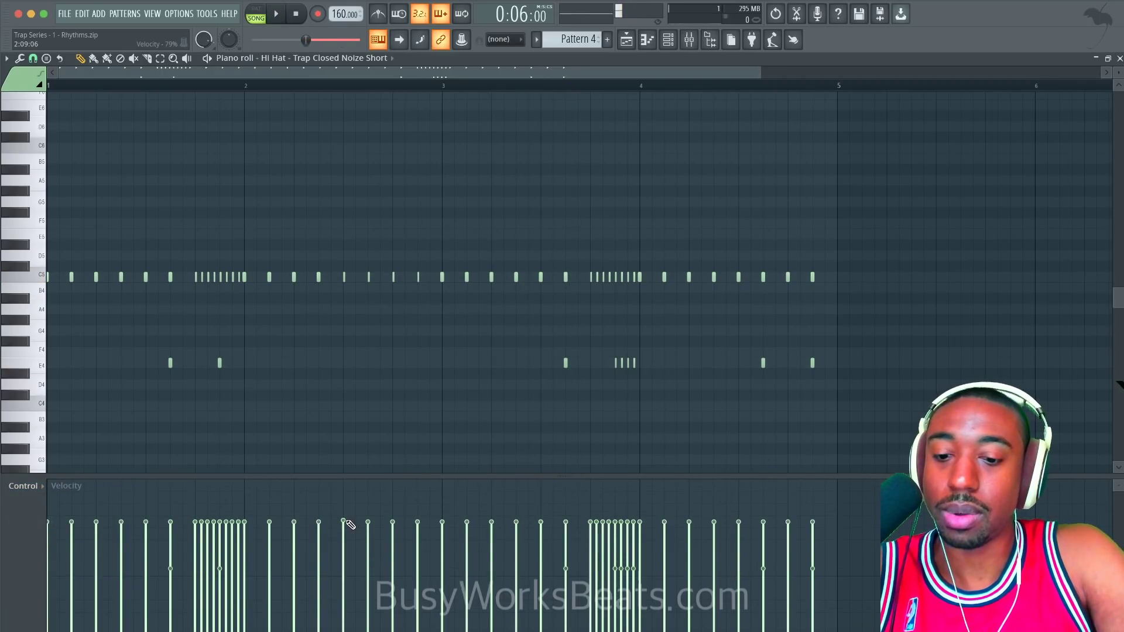
pyautogui.click(23, 486)
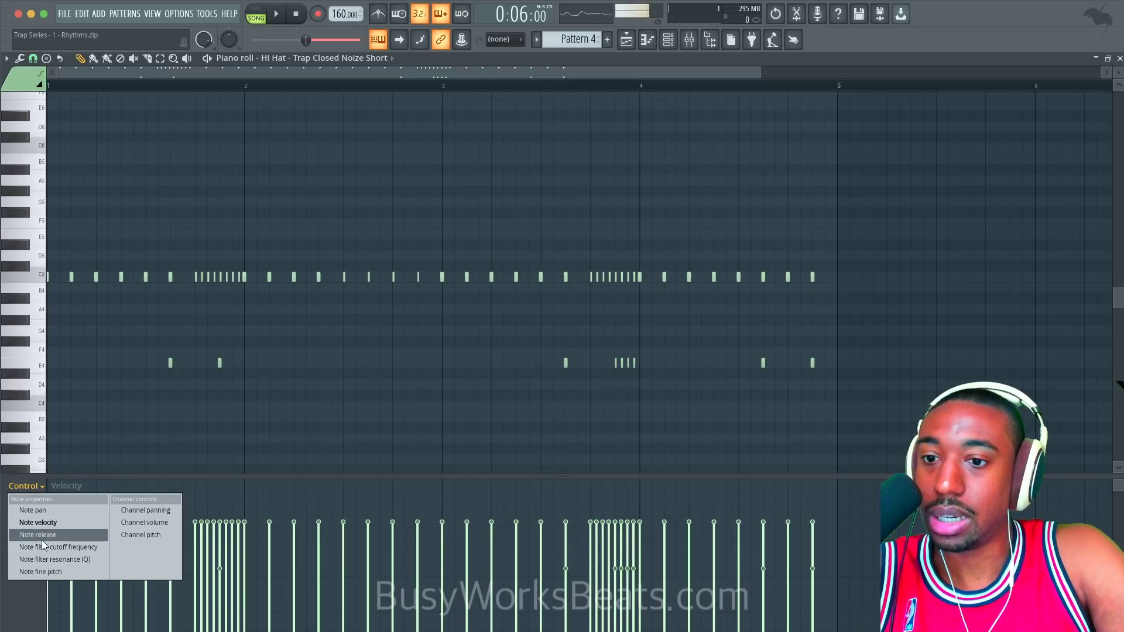
pyautogui.click(41, 541)
pyautogui.click(23, 486)
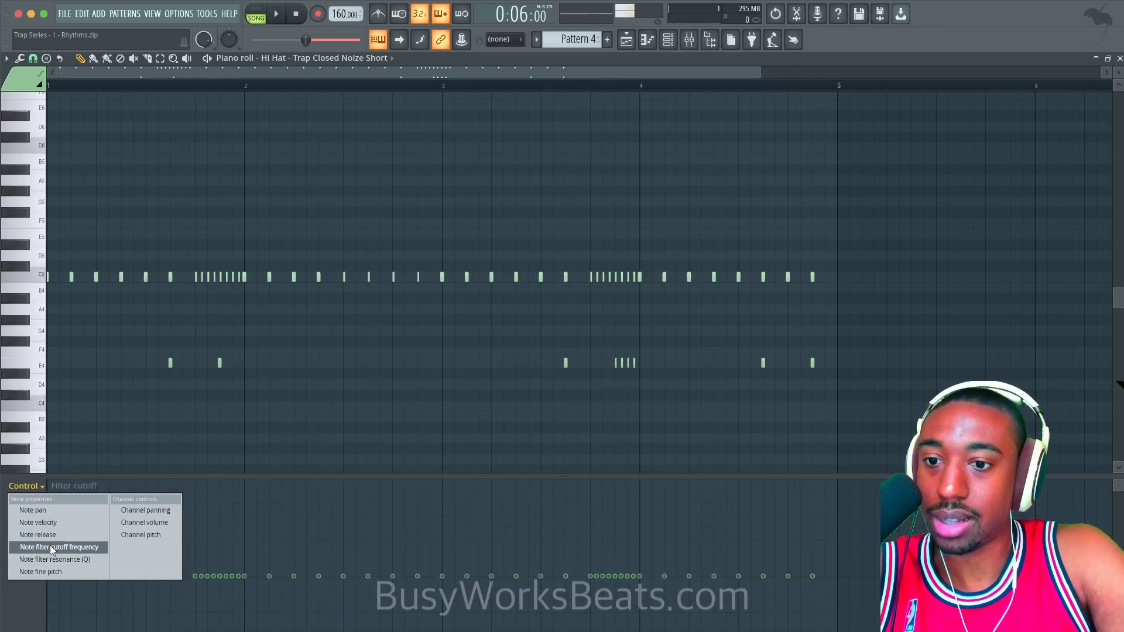
pyautogui.click(52, 559)
pyautogui.click(23, 486)
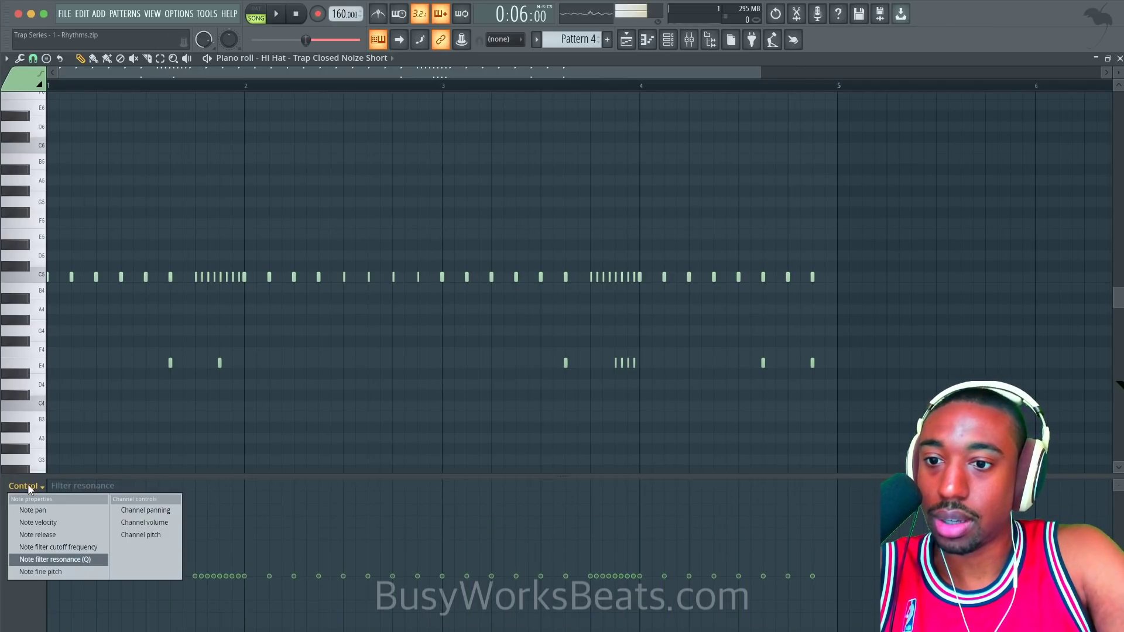
pyautogui.click(39, 536)
# Show note fine pitch again, bring the lowered bar 2 hits at steps 11 and 13 back toward neutral and play the pattern.
pyautogui.click(23, 486)
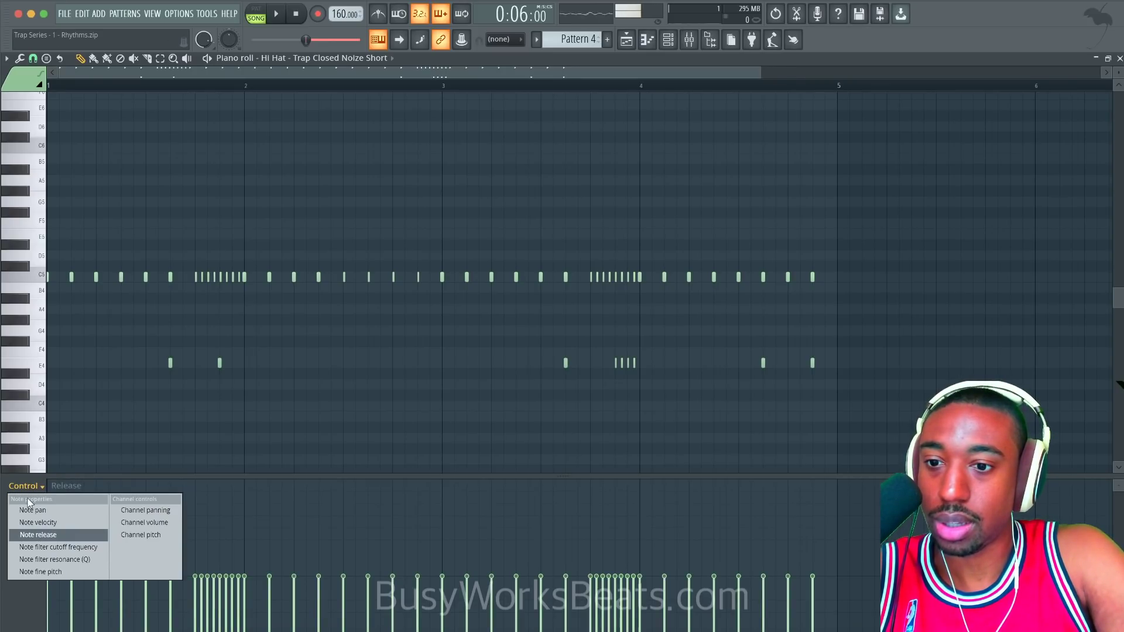
pyautogui.click(36, 569)
pyautogui.press('space')
pyautogui.press('space')
pyautogui.click(369, 581)
pyautogui.press('space')
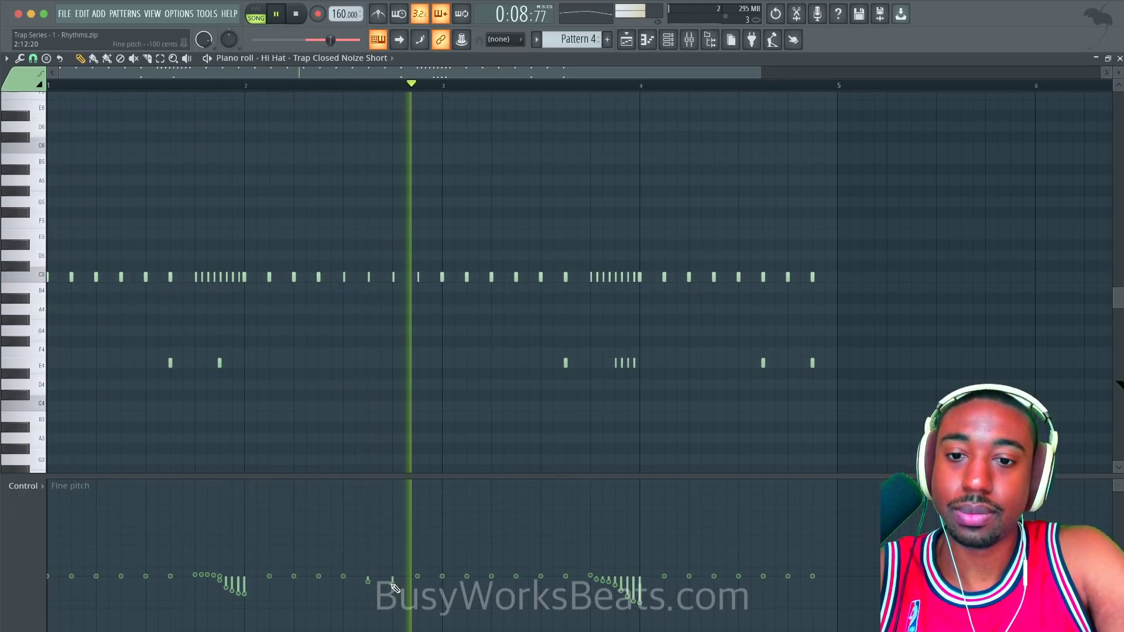
# Select the short C5 hits at steps 9, 11 and 13 of bar 2 and lengthen them to 0:00:10.
pyautogui.moveTo(412, 268); pyautogui.dragTo(342, 285)
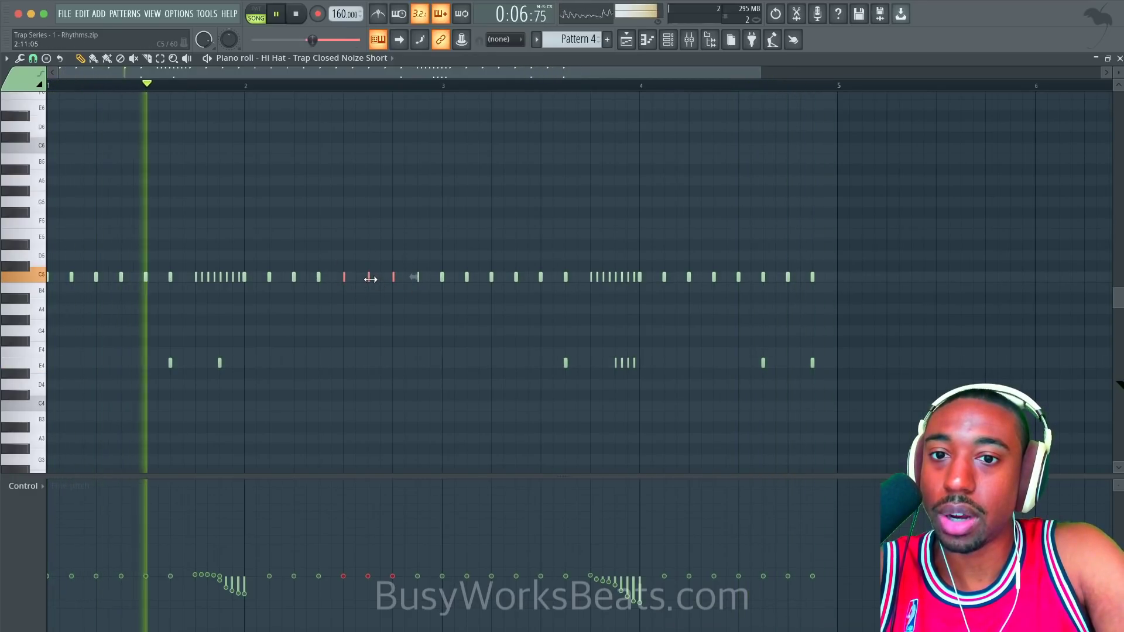
pyautogui.click(370, 272)
pyautogui.press('space')
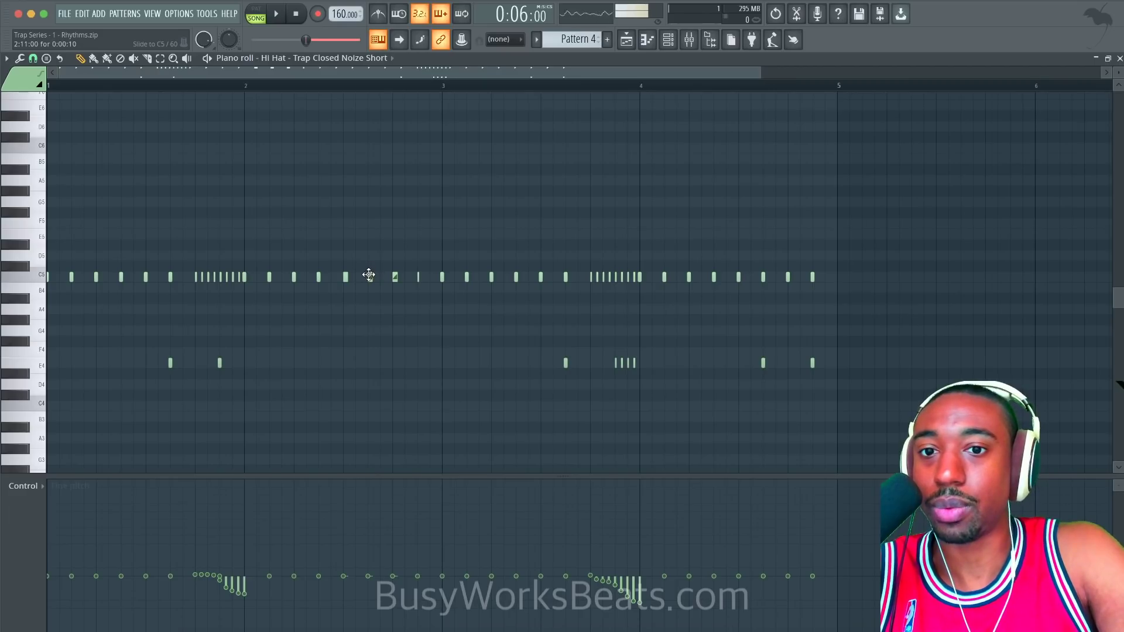
# Turn off the slide property of the bar 2 hits at steps 11, 13 and 15, playing the pattern in between.
pyautogui.doubleClick(369, 275)
pyautogui.click(629, 398)
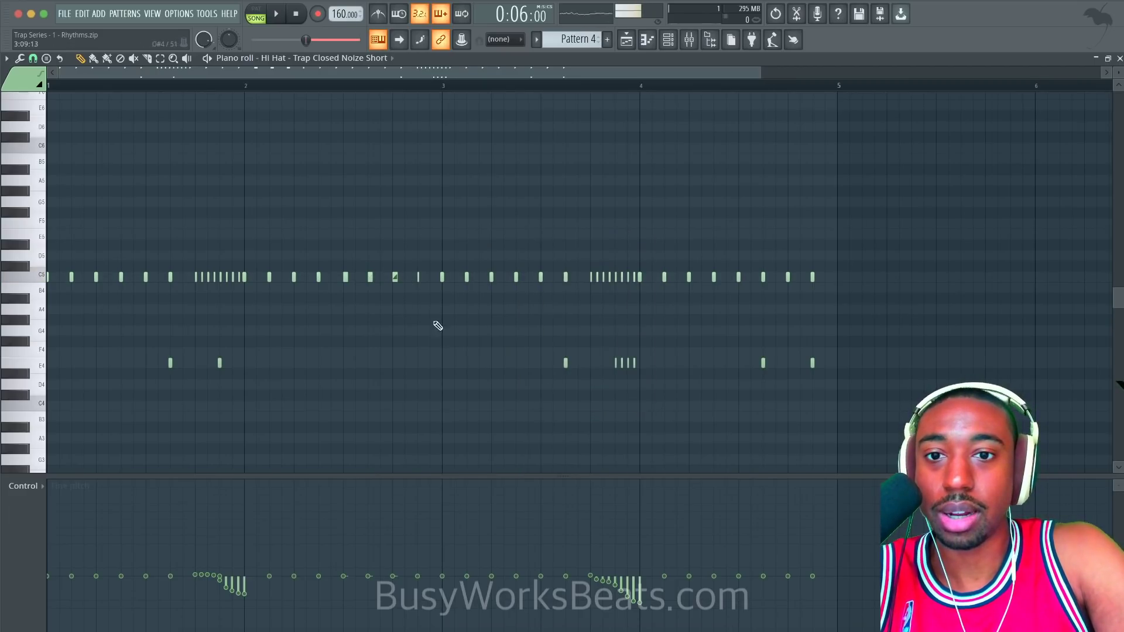
pyautogui.doubleClick(392, 277)
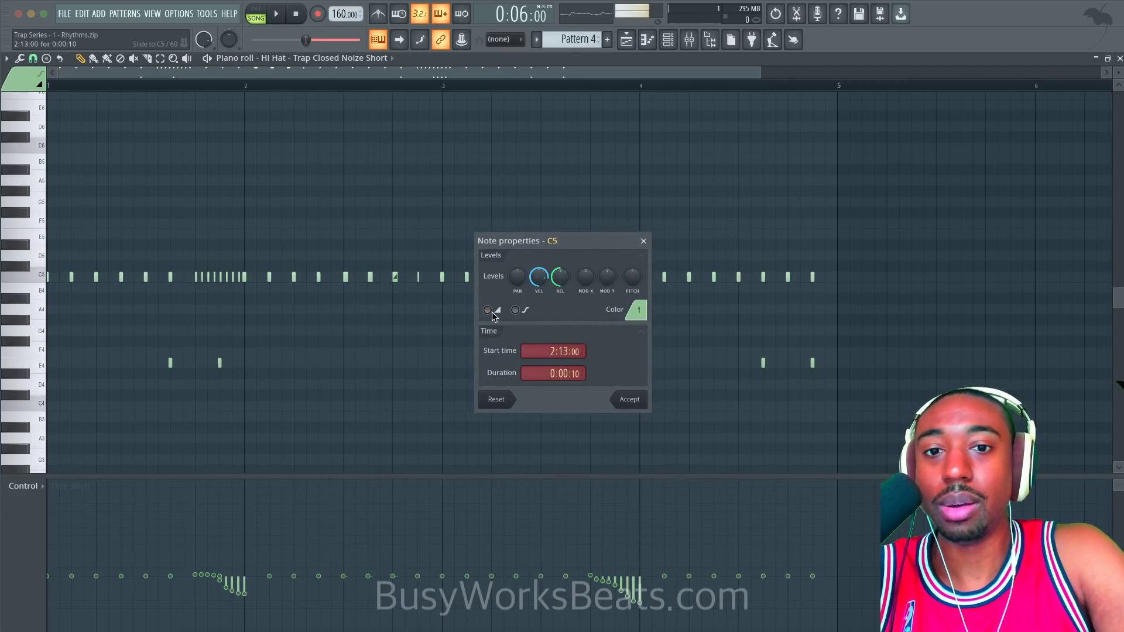
pyautogui.click(629, 399)
pyautogui.press('space')
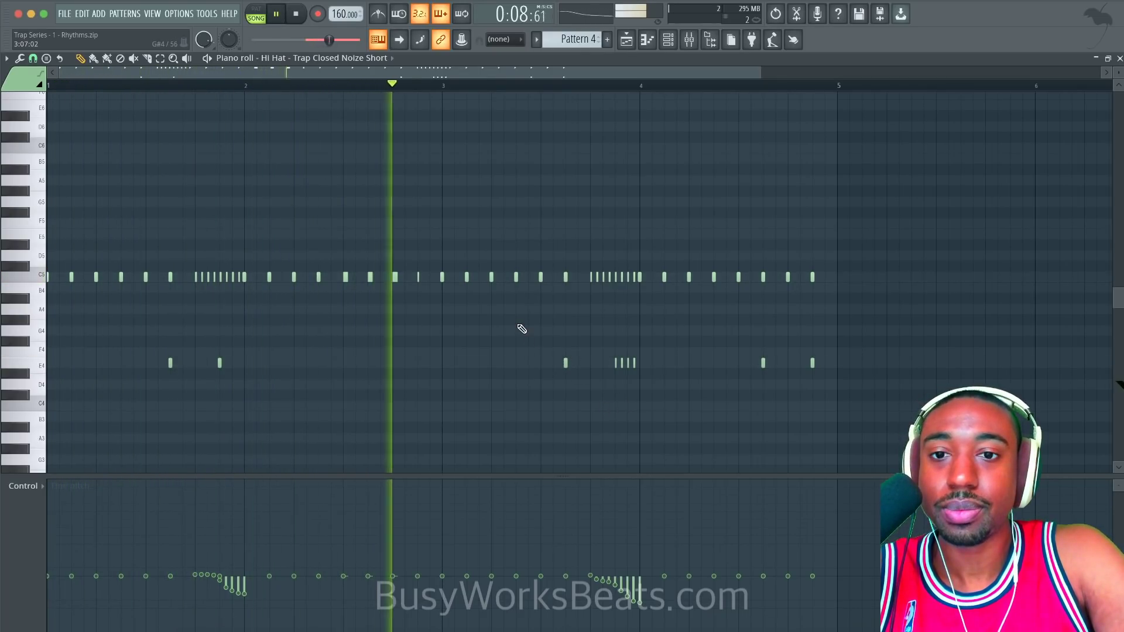
pyautogui.press('space')
pyautogui.scroll(4, 416, 284)
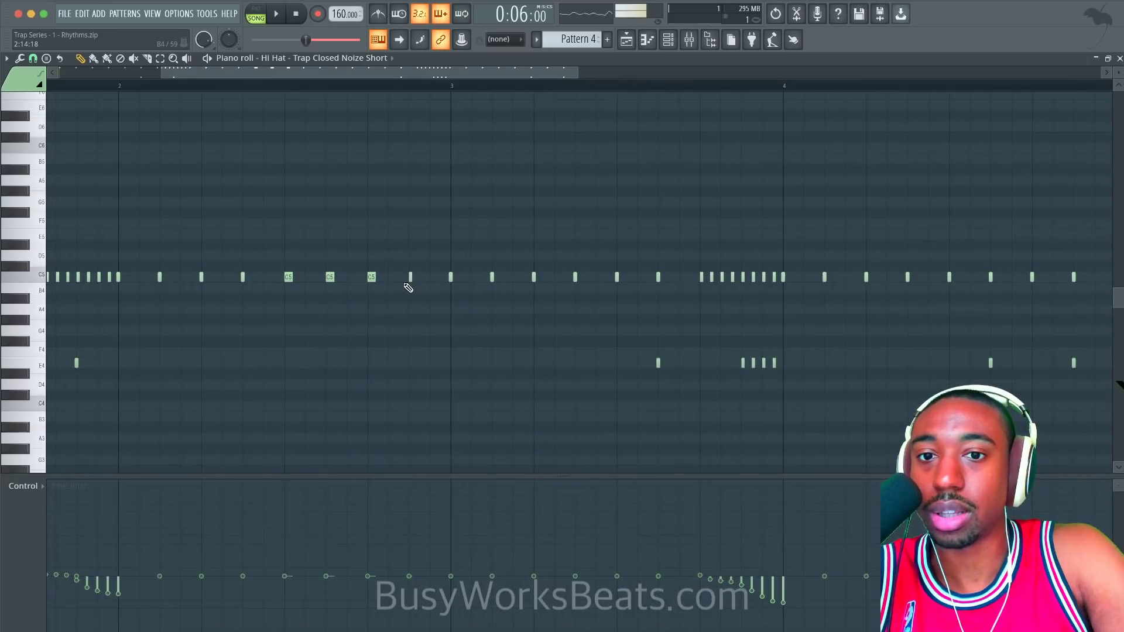
pyautogui.doubleClick(411, 278)
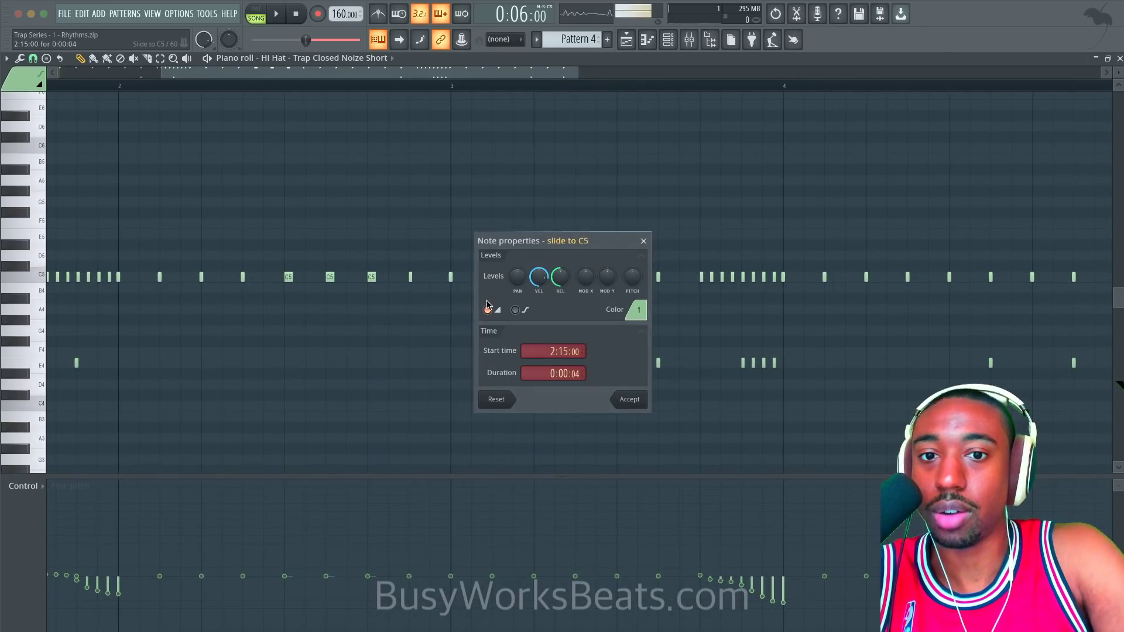
pyautogui.click(630, 399)
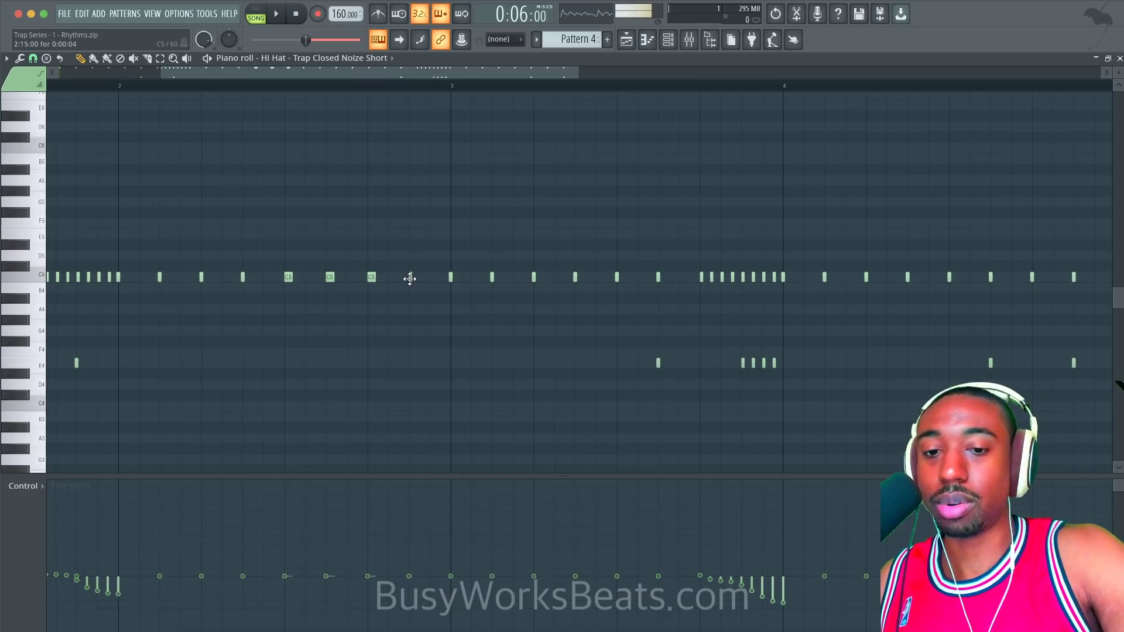
# Play the edited hi-hat pattern and review its notes and velocities in the piano roll.
pyautogui.click(363, 330)
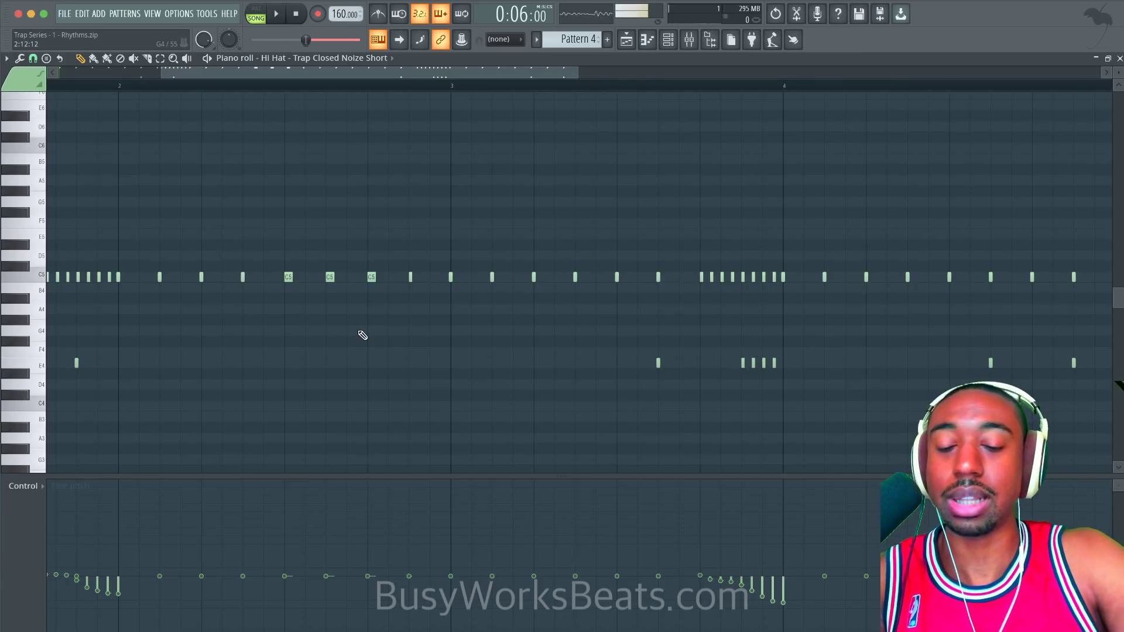
pyautogui.scroll(-2, 362, 334)
pyautogui.scroll(2, 418, 271)
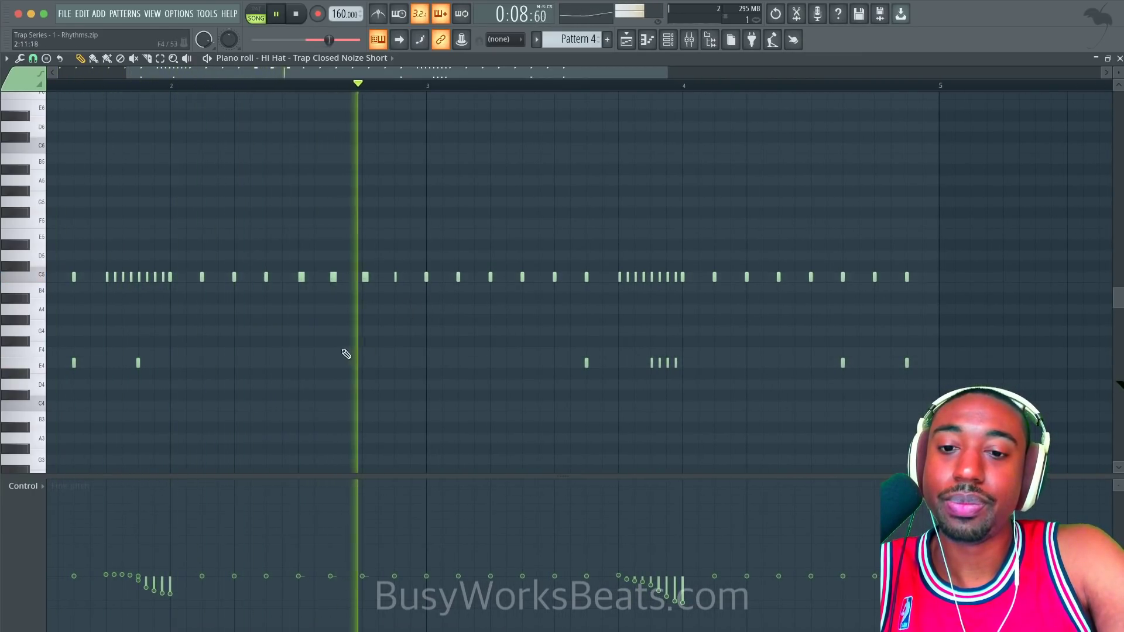
pyautogui.scroll(-2, 346, 353)
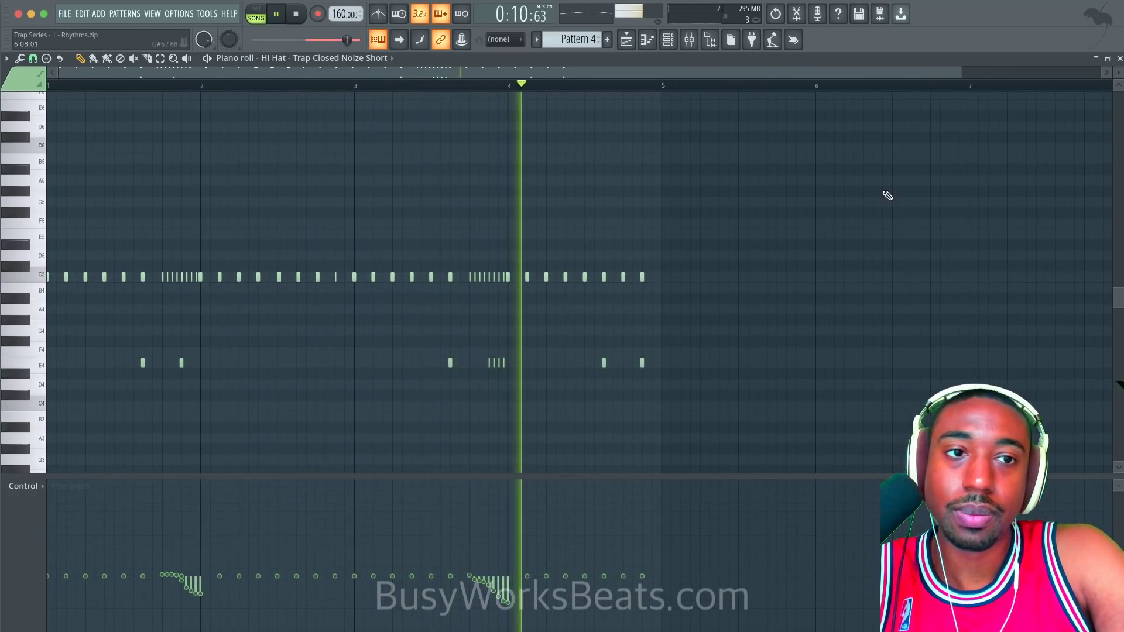
pyautogui.click(1119, 58)
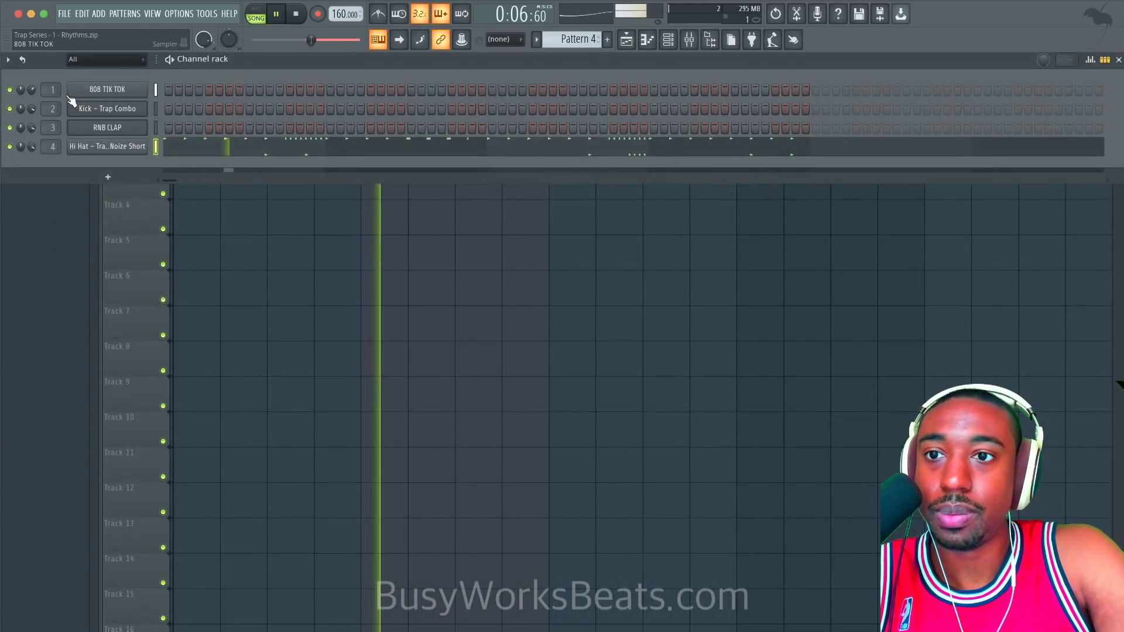
pyautogui.click(205, 144)
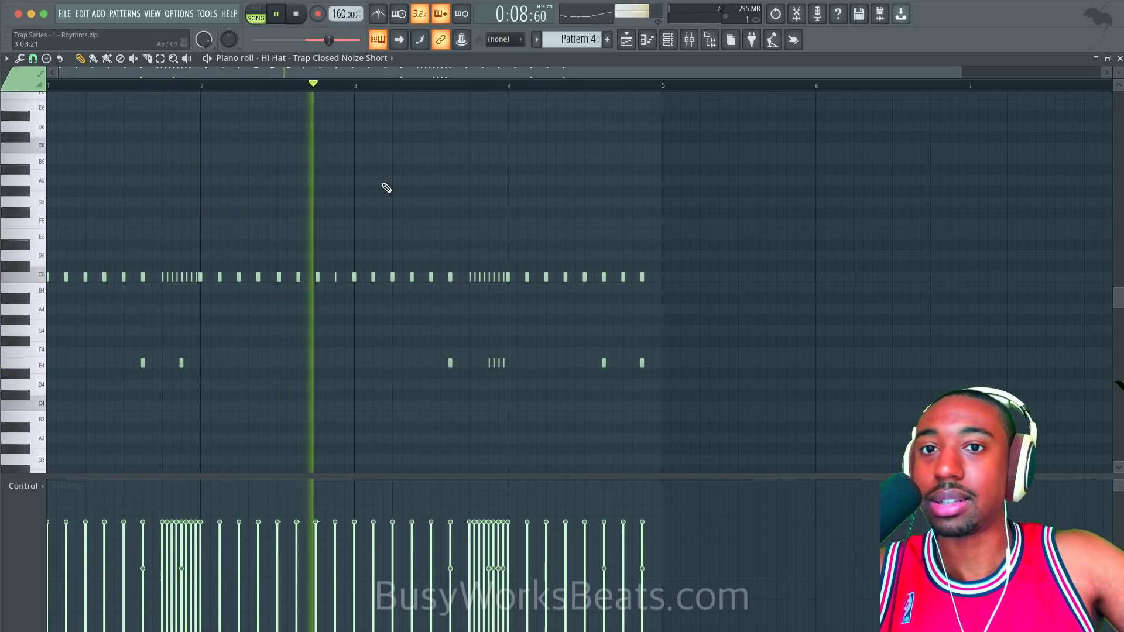
pyautogui.click(1118, 58)
# Set the hi-hat channel's fine time shift to 0:01, close its settings and stop playback.
pyautogui.click(128, 149)
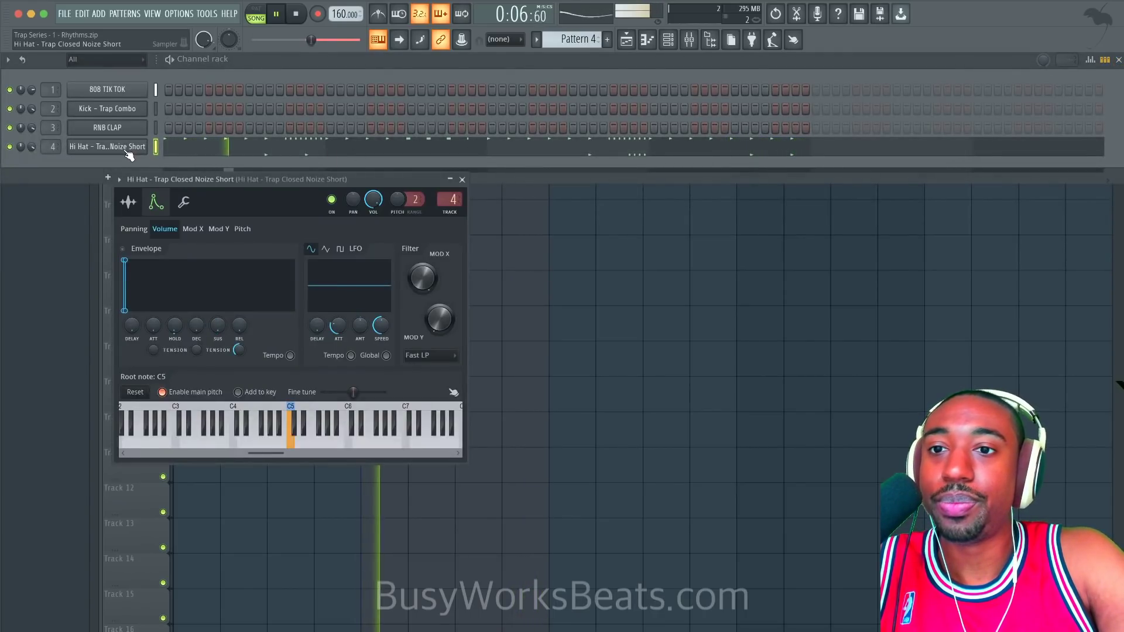
pyautogui.click(183, 202)
pyautogui.moveTo(354, 249); pyautogui.dragTo(354, 236)
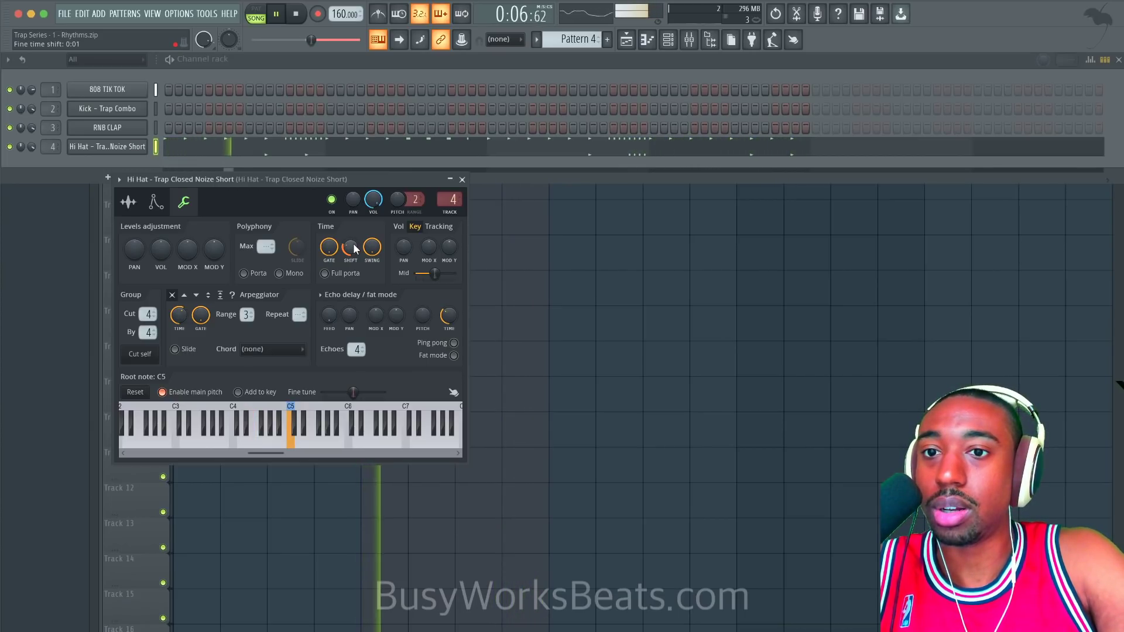
pyautogui.click(462, 179)
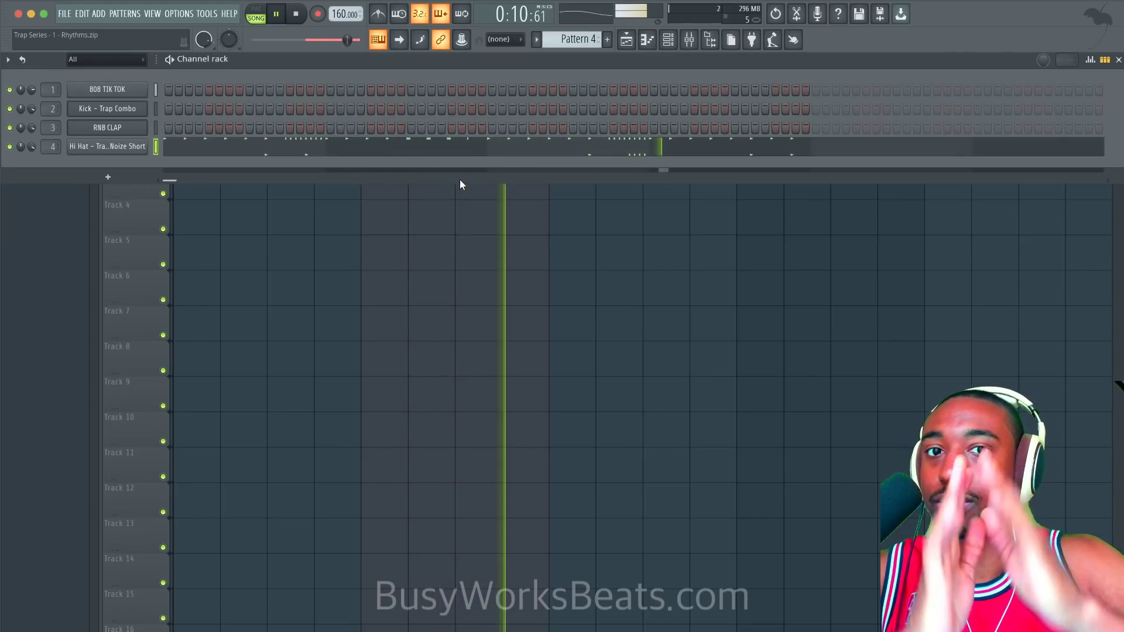
pyautogui.press('space')
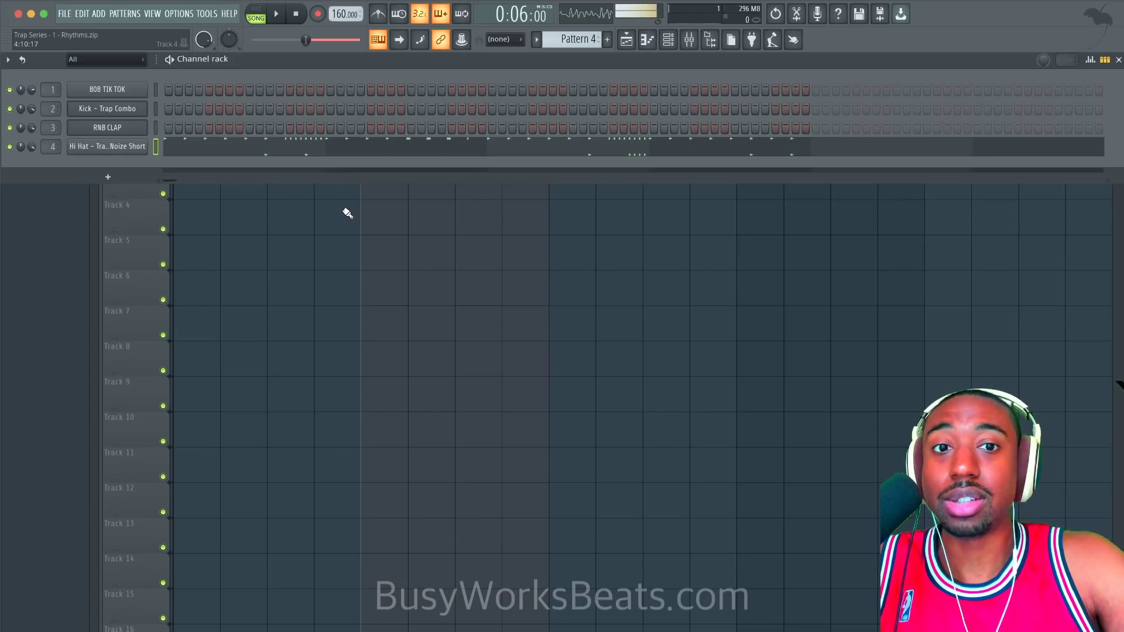
# Return to the playlist and save the project as a new zipped song file named "Trap Series - 2 - Hi Hats".
pyautogui.press('F6')
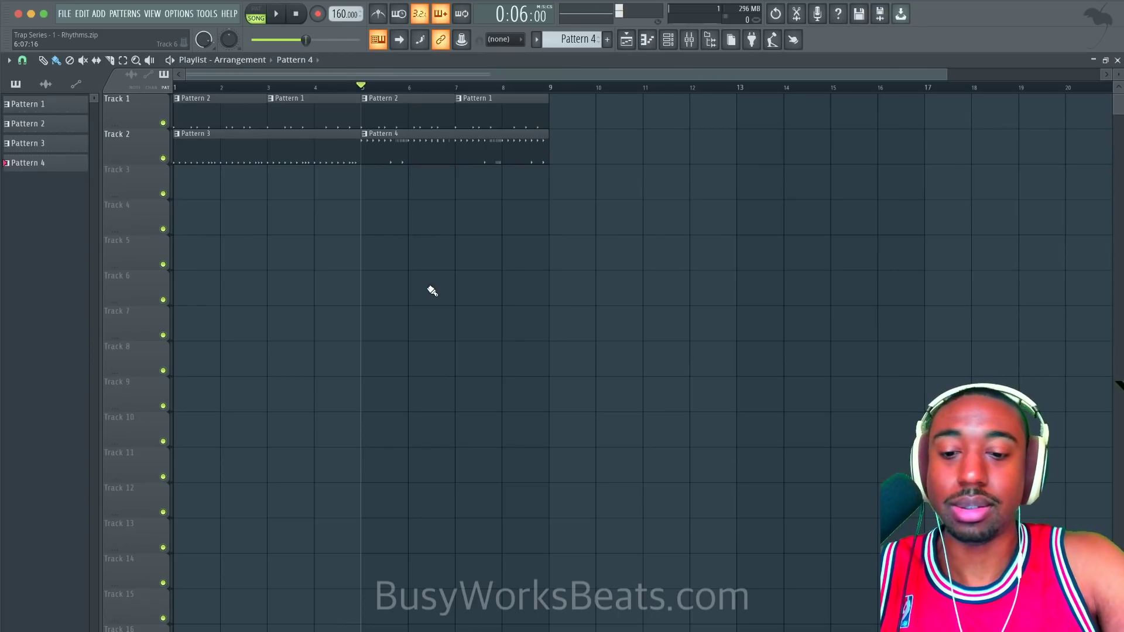
pyautogui.press('super+shift+s')
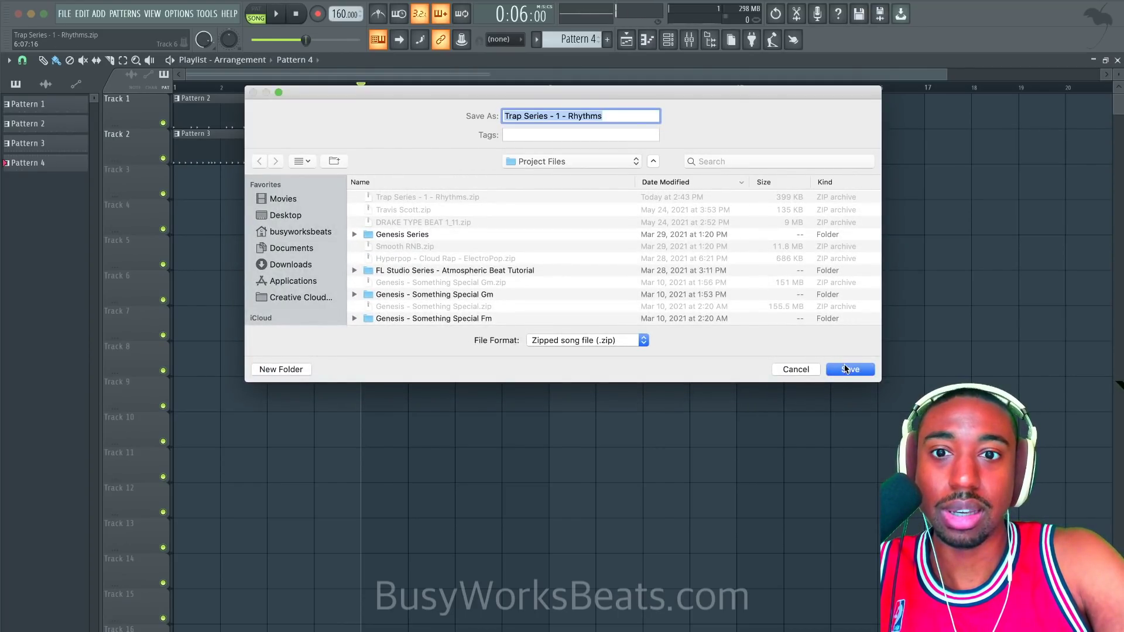
pyautogui.moveTo(613, 117); pyautogui.dragTo(590, 116)
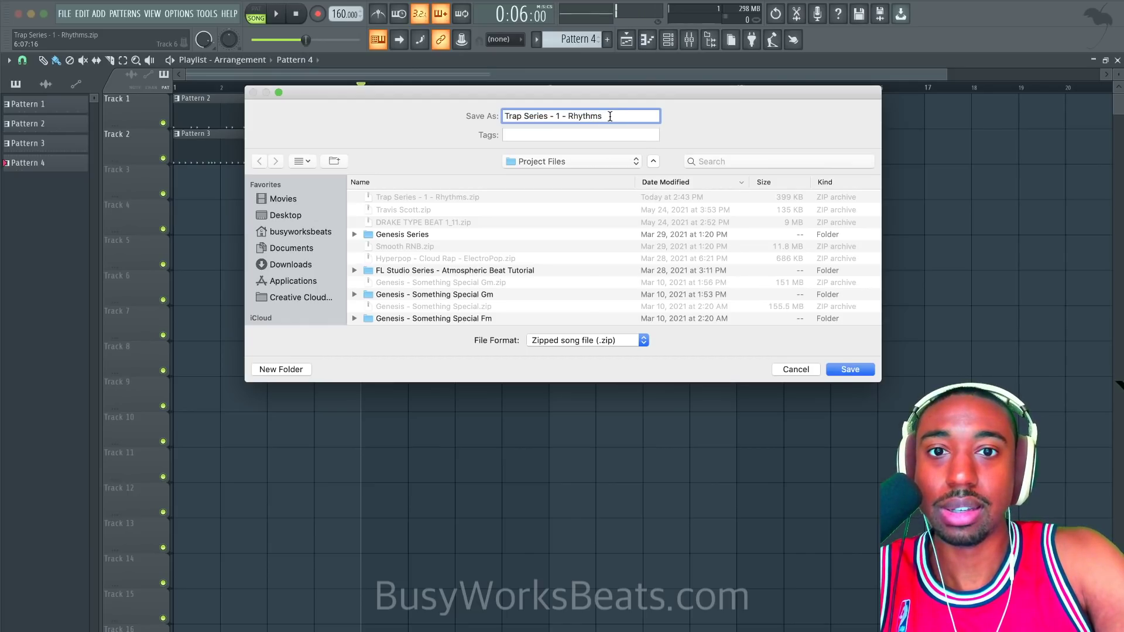
pyautogui.write('2 - Hi Hats')
pyautogui.press('Return')
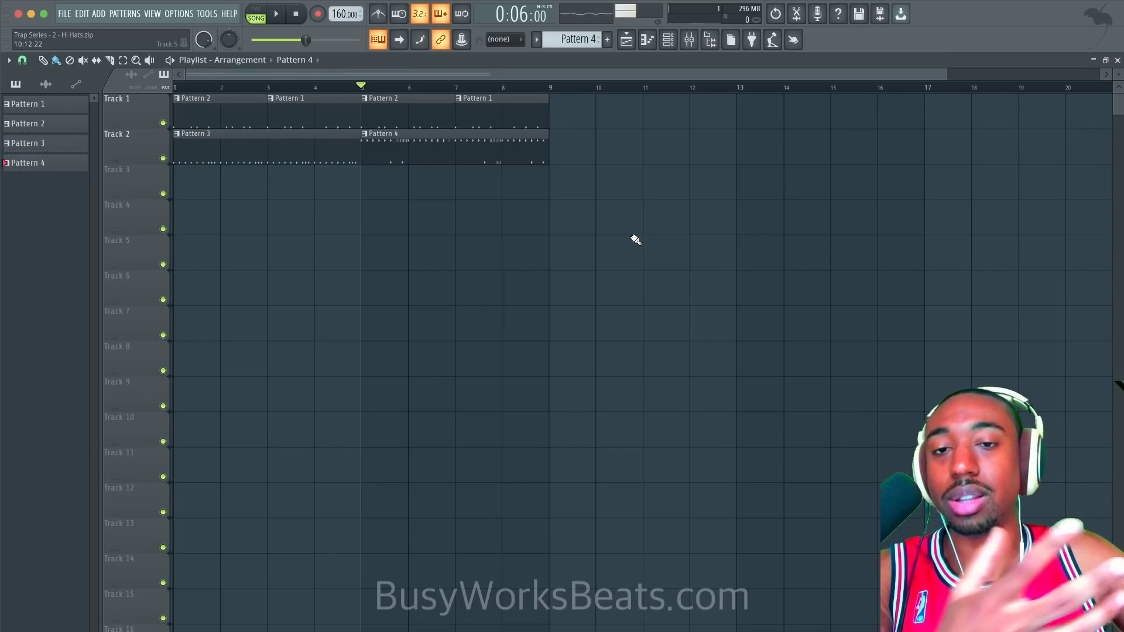
pyautogui.click(634, 239)
pyautogui.rightClick(632, 240)
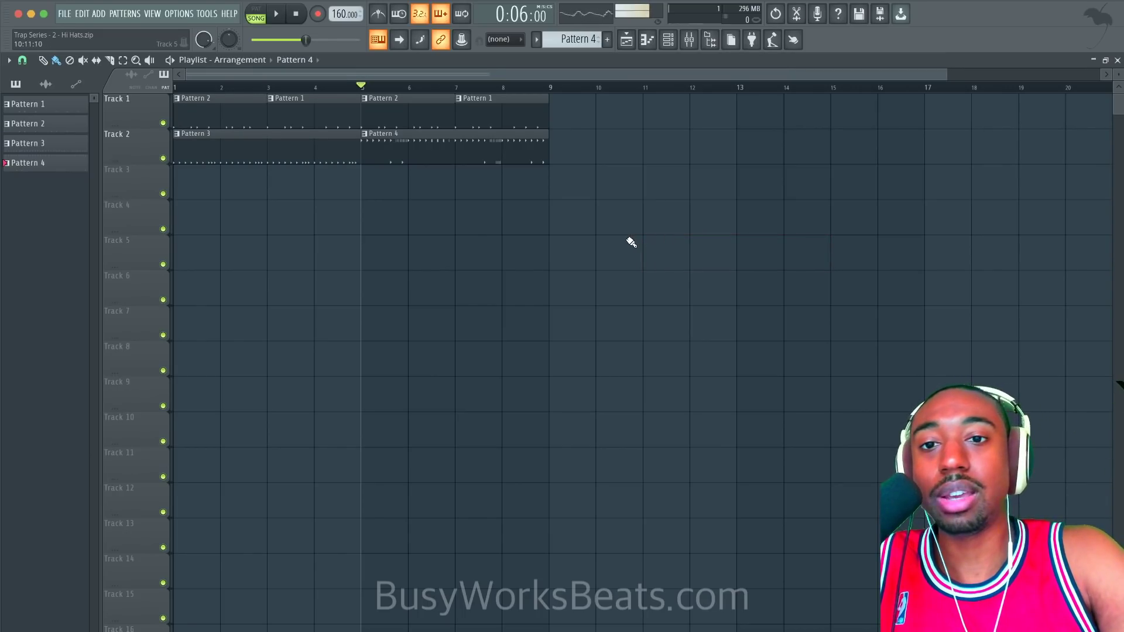